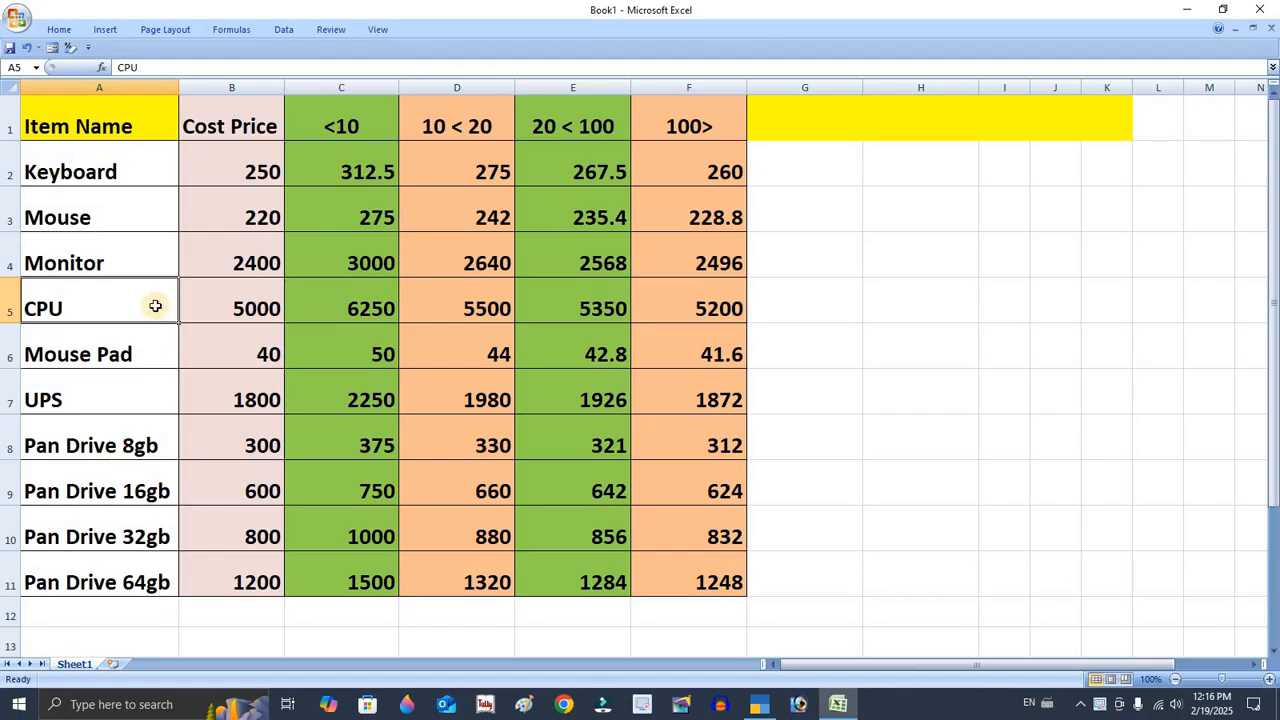
Step: Examine the Keyboard entry and the Cost Price column in the item price table
{"action": "left_click", "coordinate": [144, 173]}
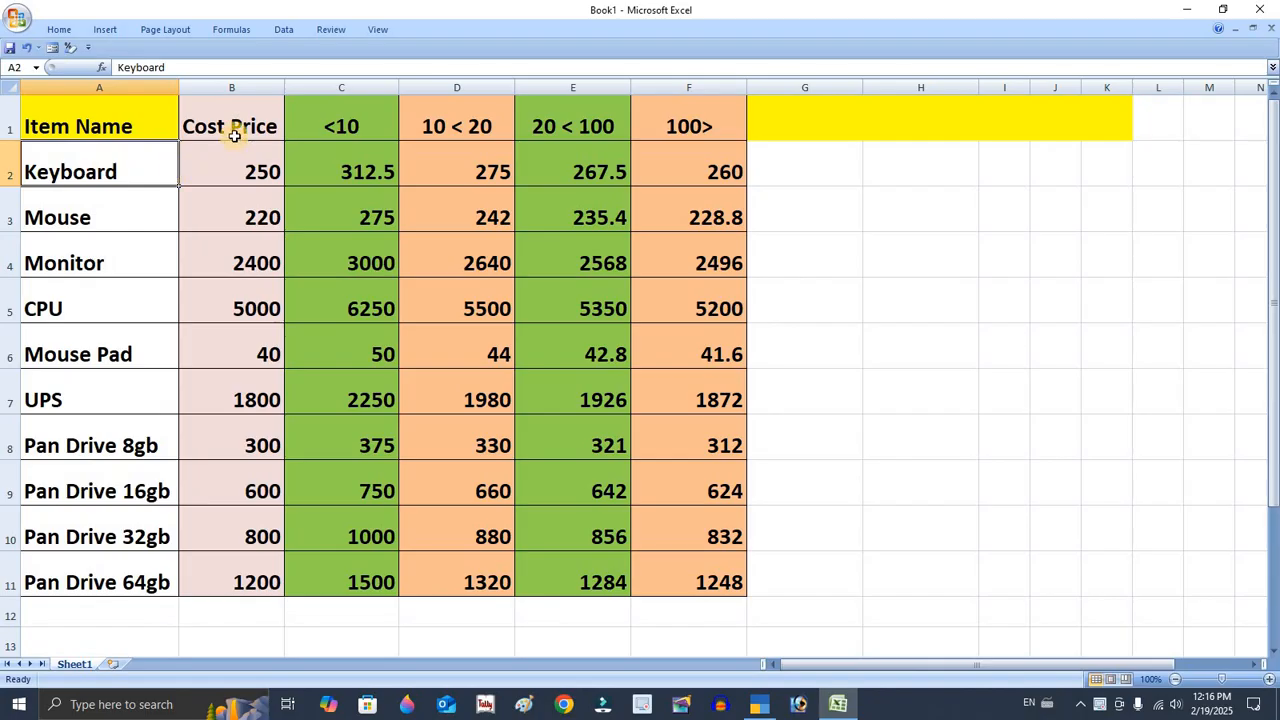
{"action": "left_click", "coordinate": [251, 166]}
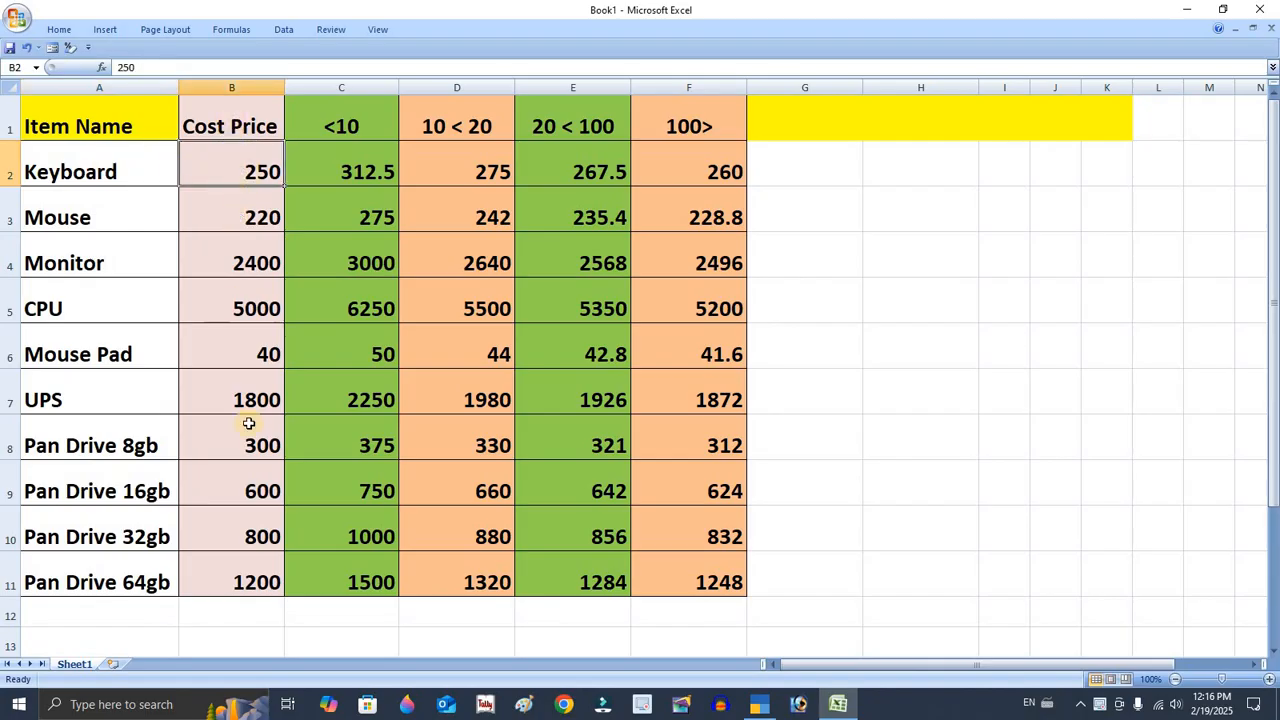
{"action": "left_click", "coordinate": [228, 88]}
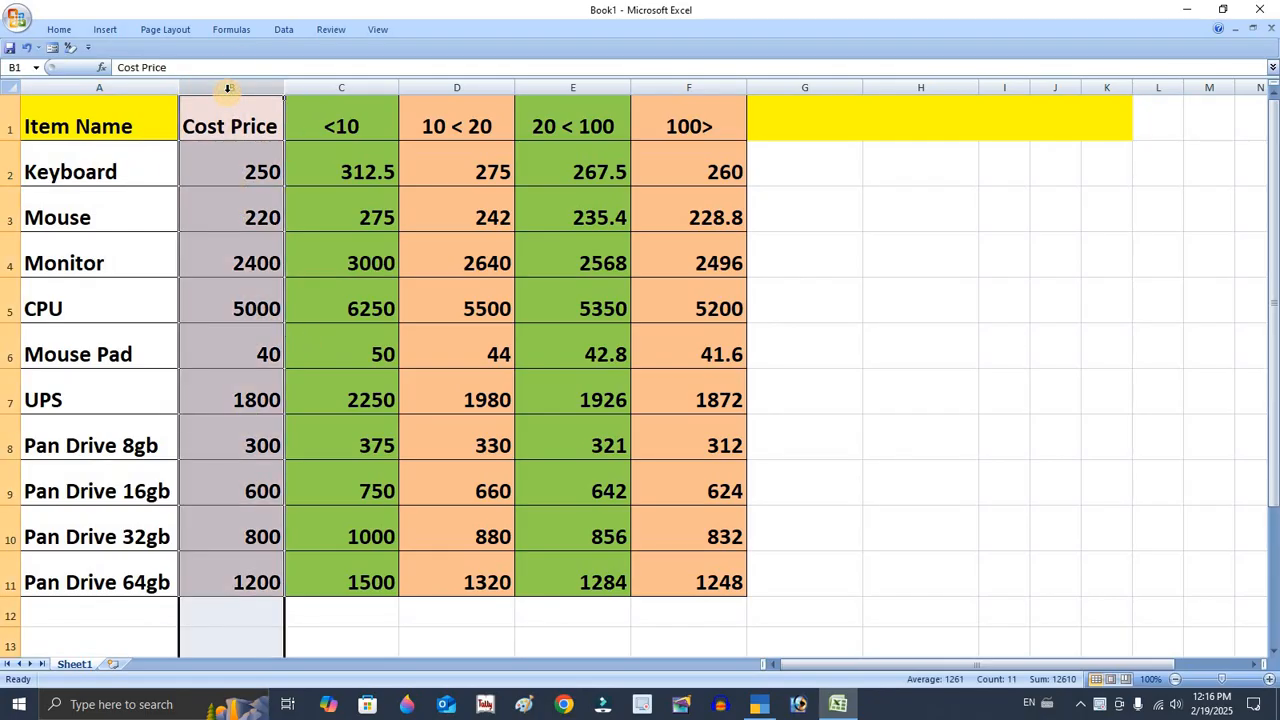
{"action": "left_click", "coordinate": [234, 165]}
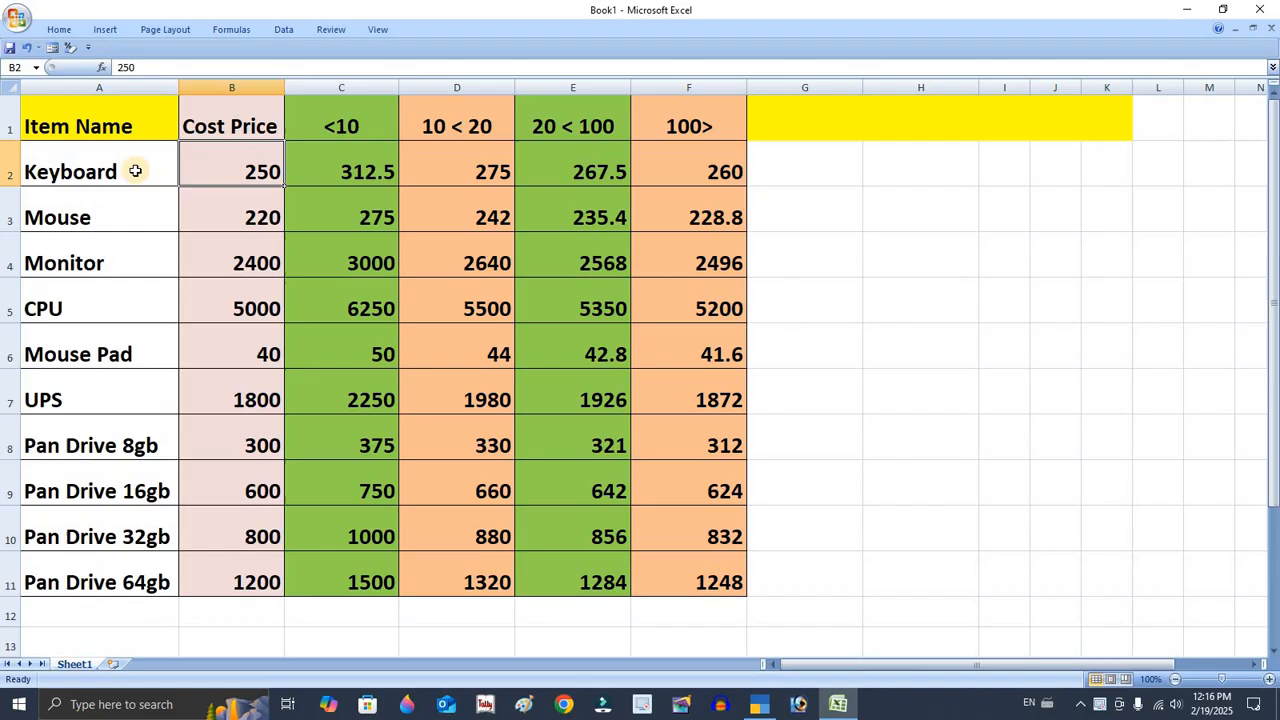
Step: Examine the Keyboard price formulas for the quantity ranges <10, 10 < 20, 20 < 100 and 100>
{"action": "left_click", "coordinate": [372, 153]}
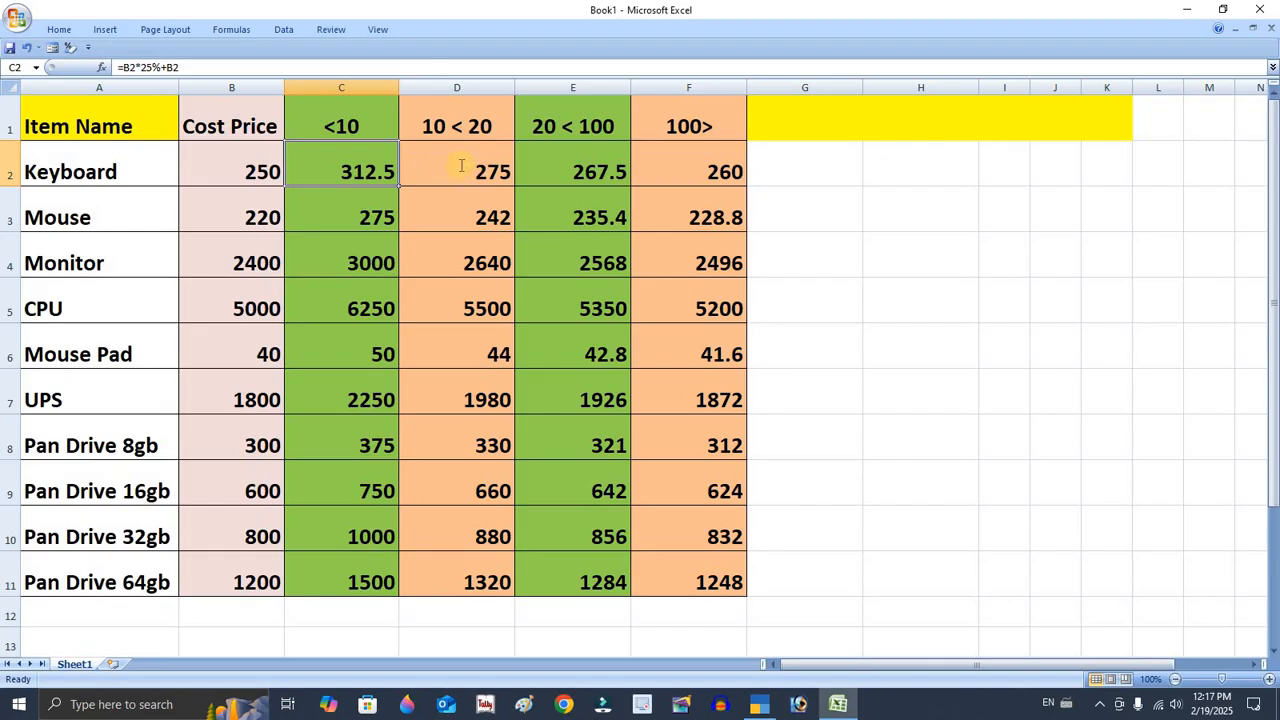
{"action": "double_click", "coordinate": [460, 166]}
{"action": "key", "text": "Return"}
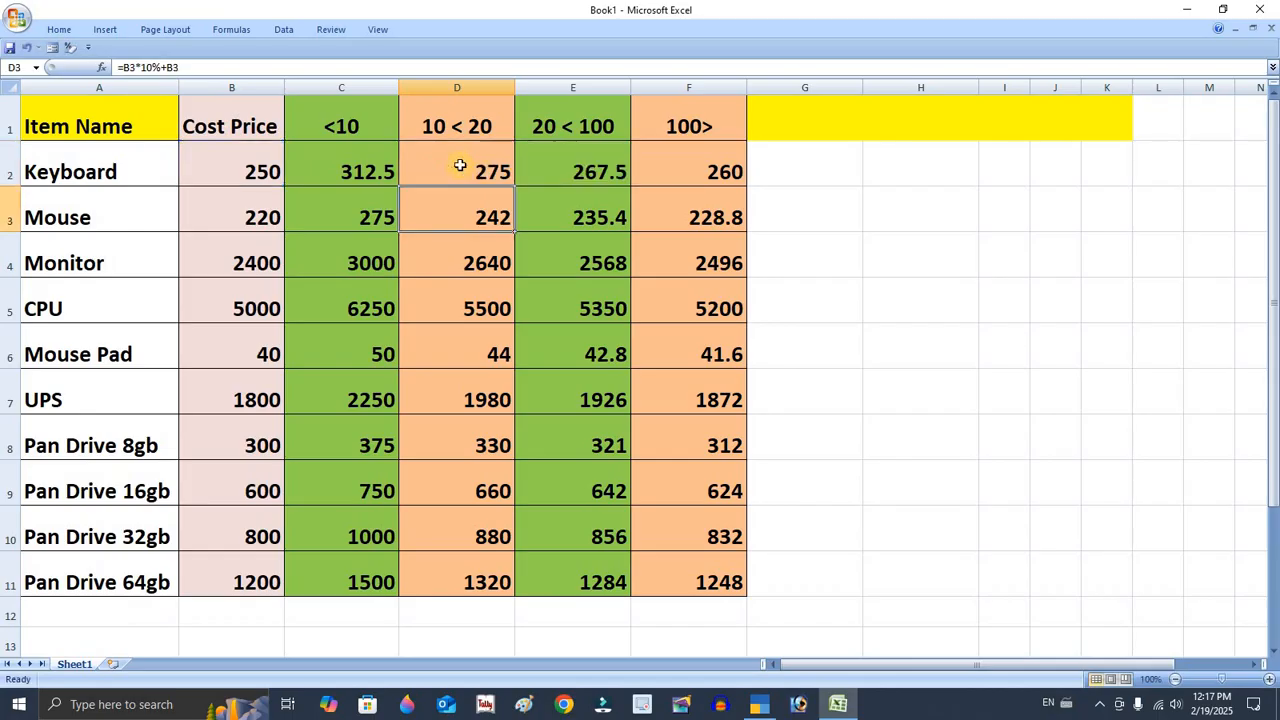
{"action": "left_click", "coordinate": [249, 160]}
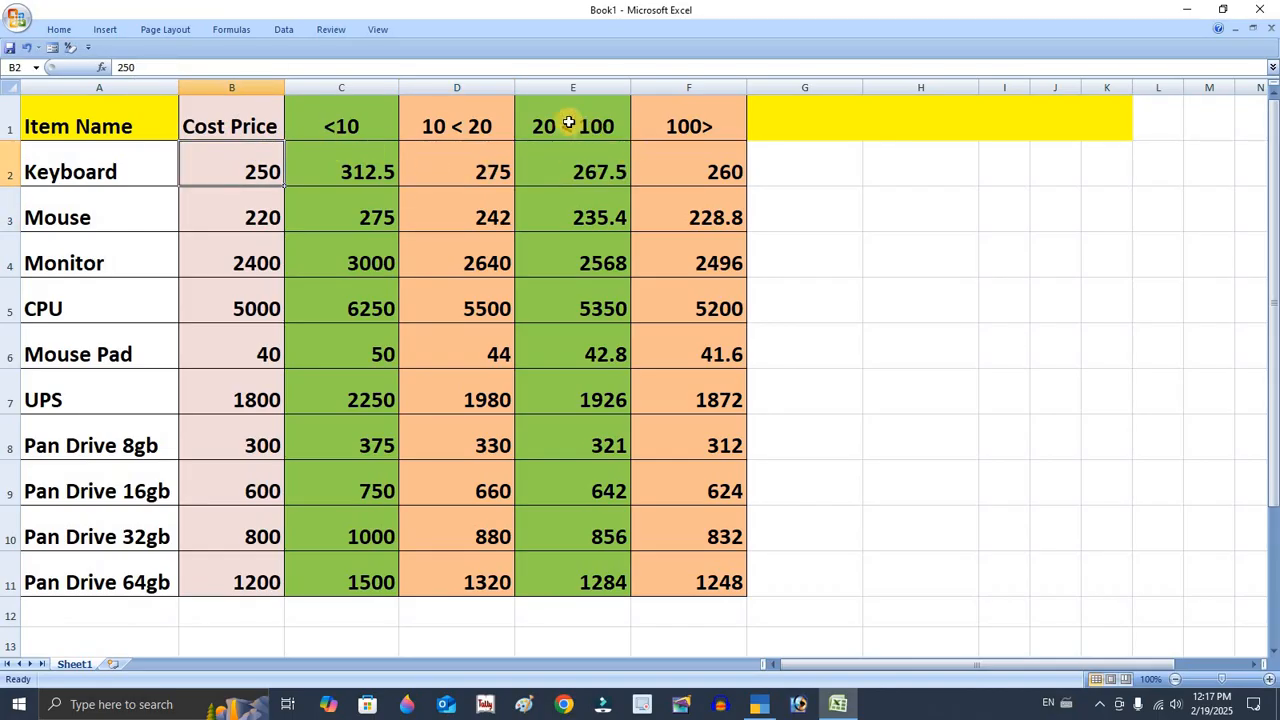
{"action": "left_click", "coordinate": [597, 172]}
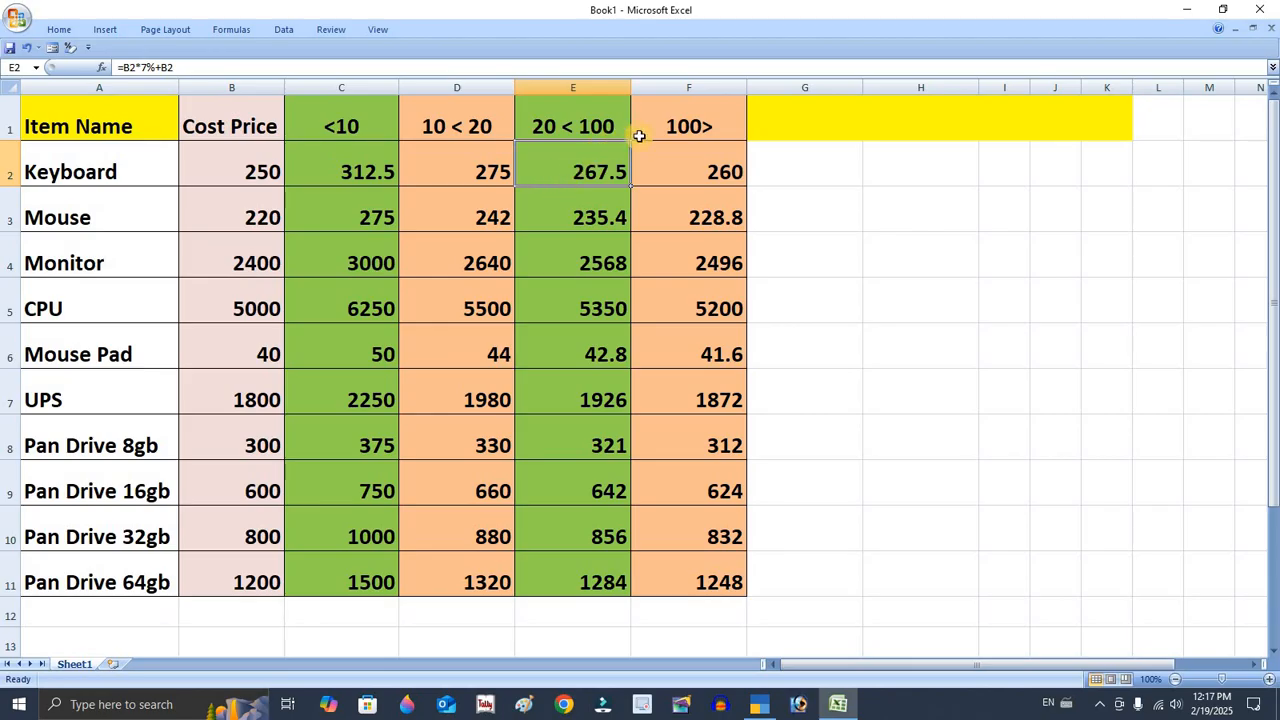
{"action": "left_click", "coordinate": [678, 127]}
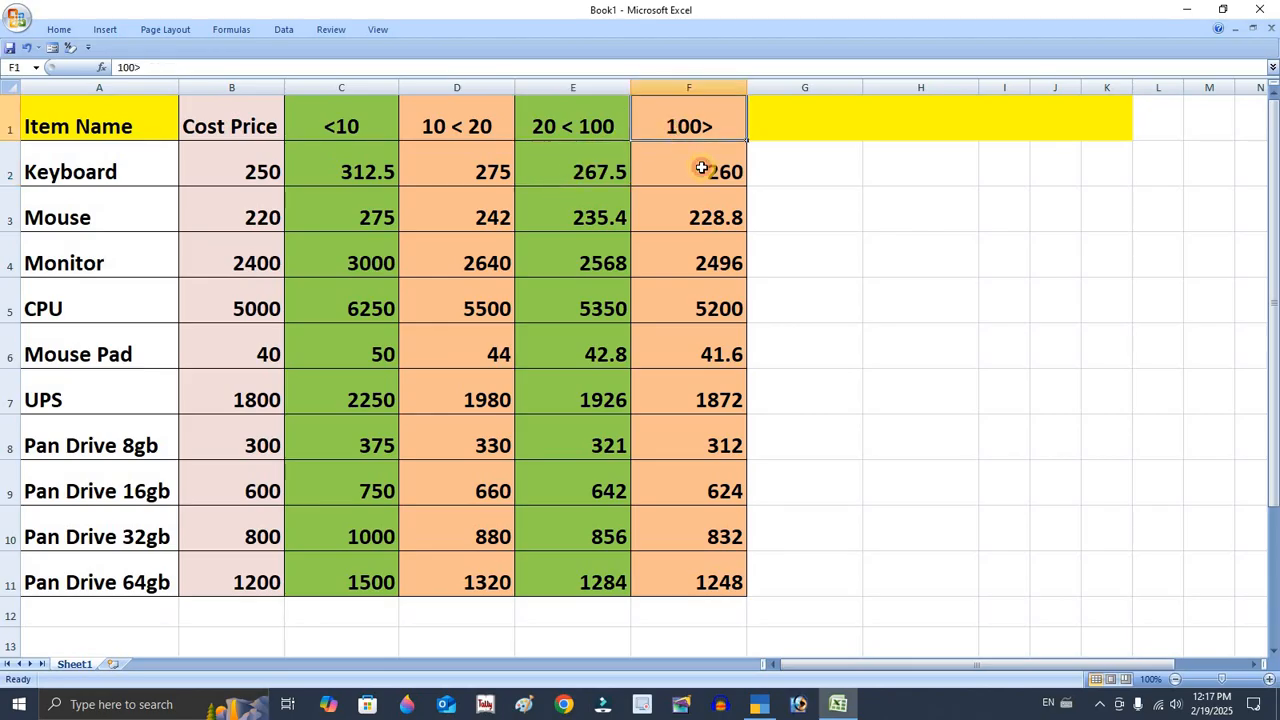
{"action": "left_click", "coordinate": [700, 170]}
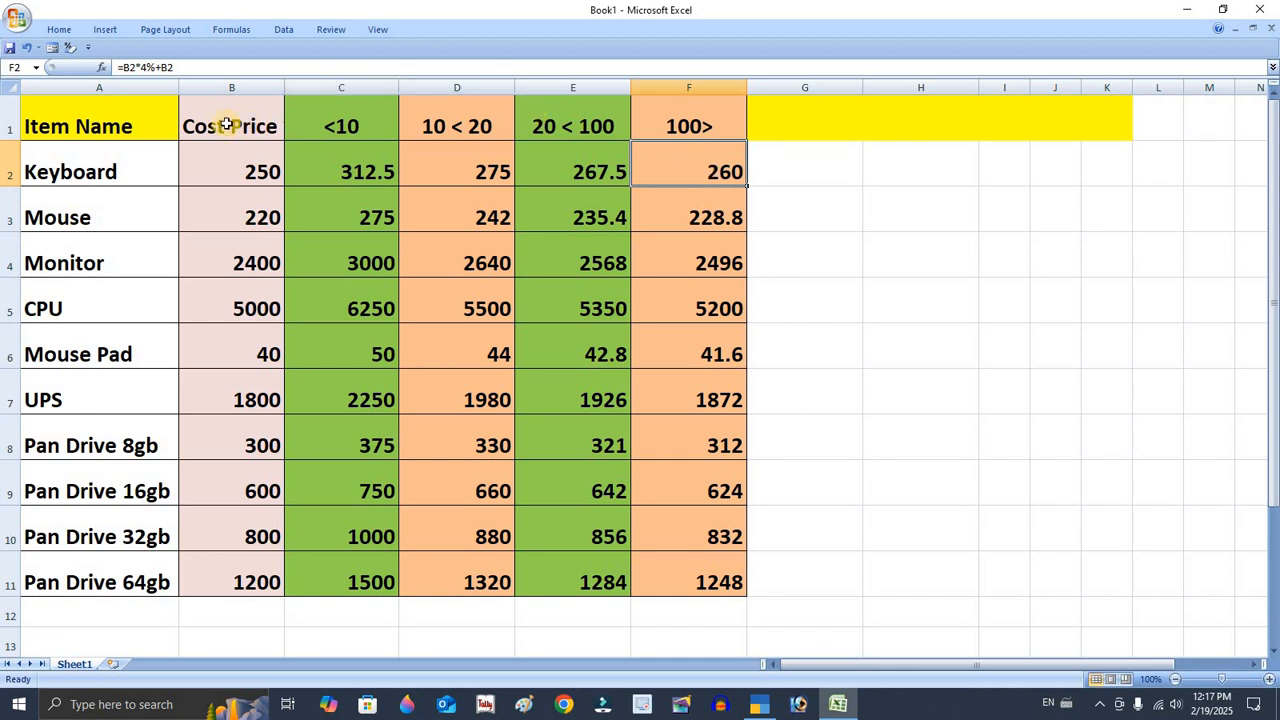
{"action": "left_click_drag", "start_coordinate": [212, 126], "coordinate": [650, 351]}
{"action": "left_click_drag", "start_coordinate": [690, 445], "coordinate": [708, 571]}
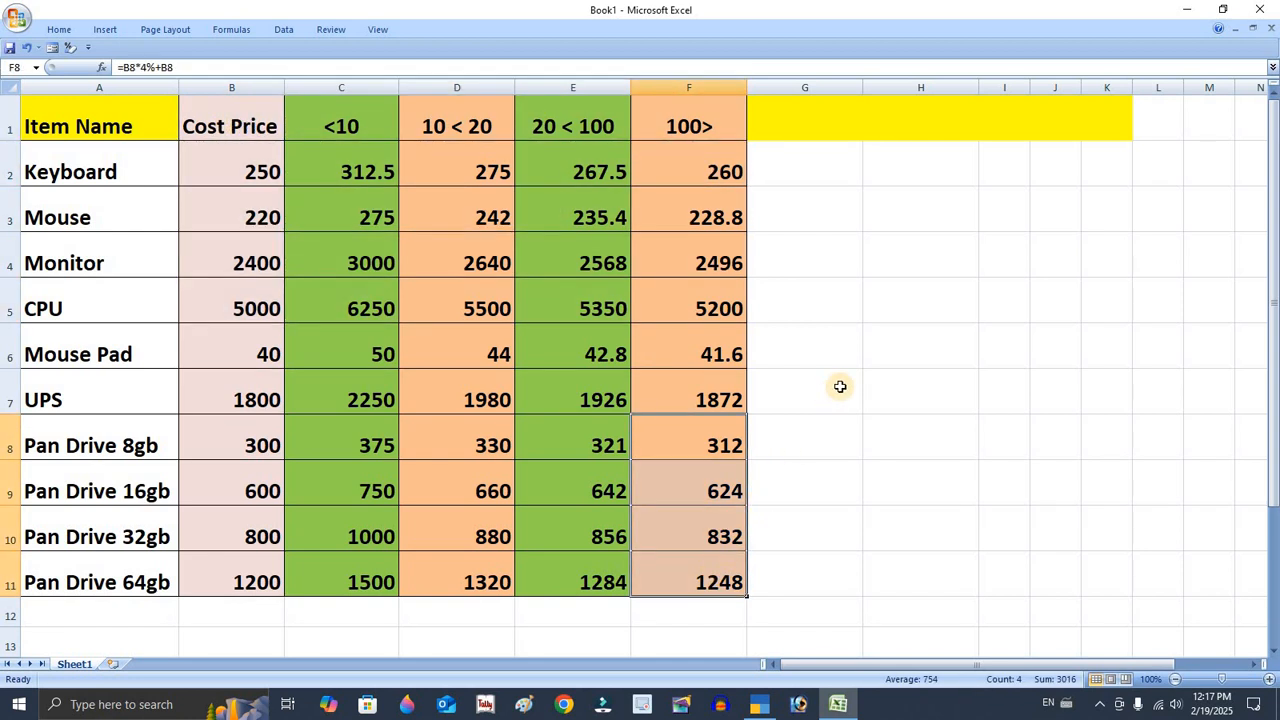
{"action": "left_click", "coordinate": [809, 343]}
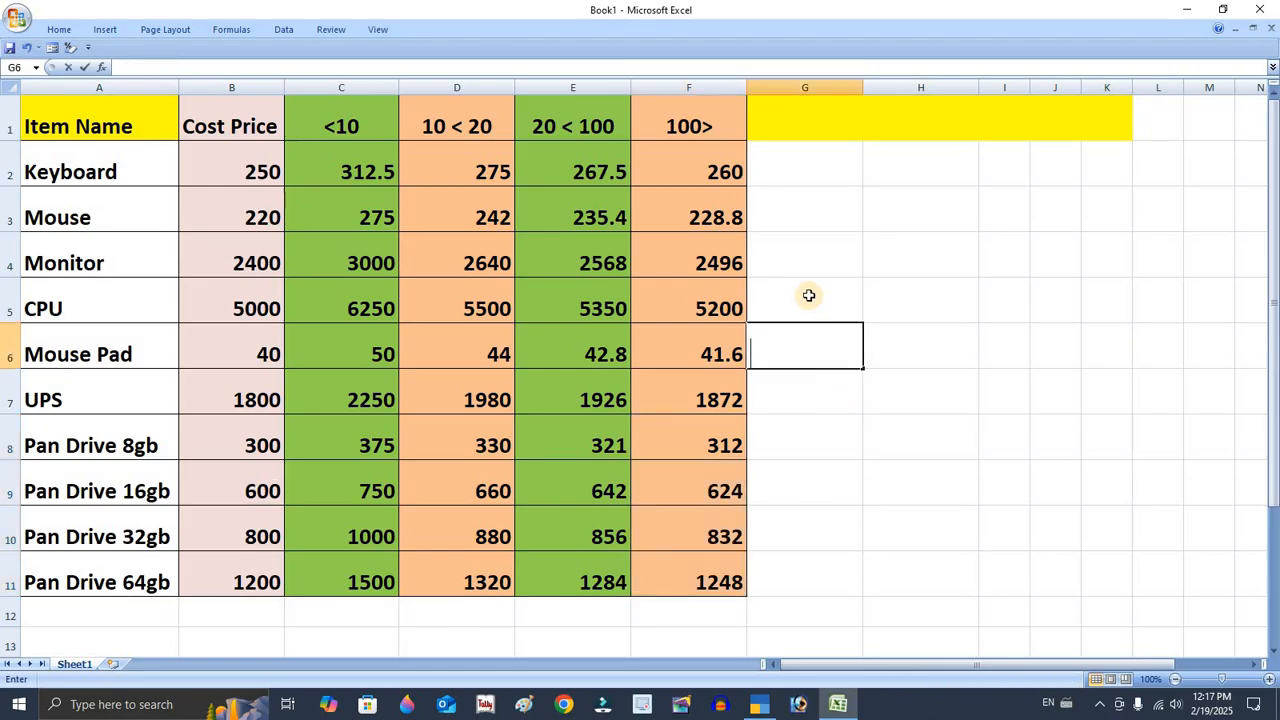
{"action": "left_click", "coordinate": [798, 243]}
{"action": "left_click", "coordinate": [789, 196]}
{"action": "left_click", "coordinate": [785, 155]}
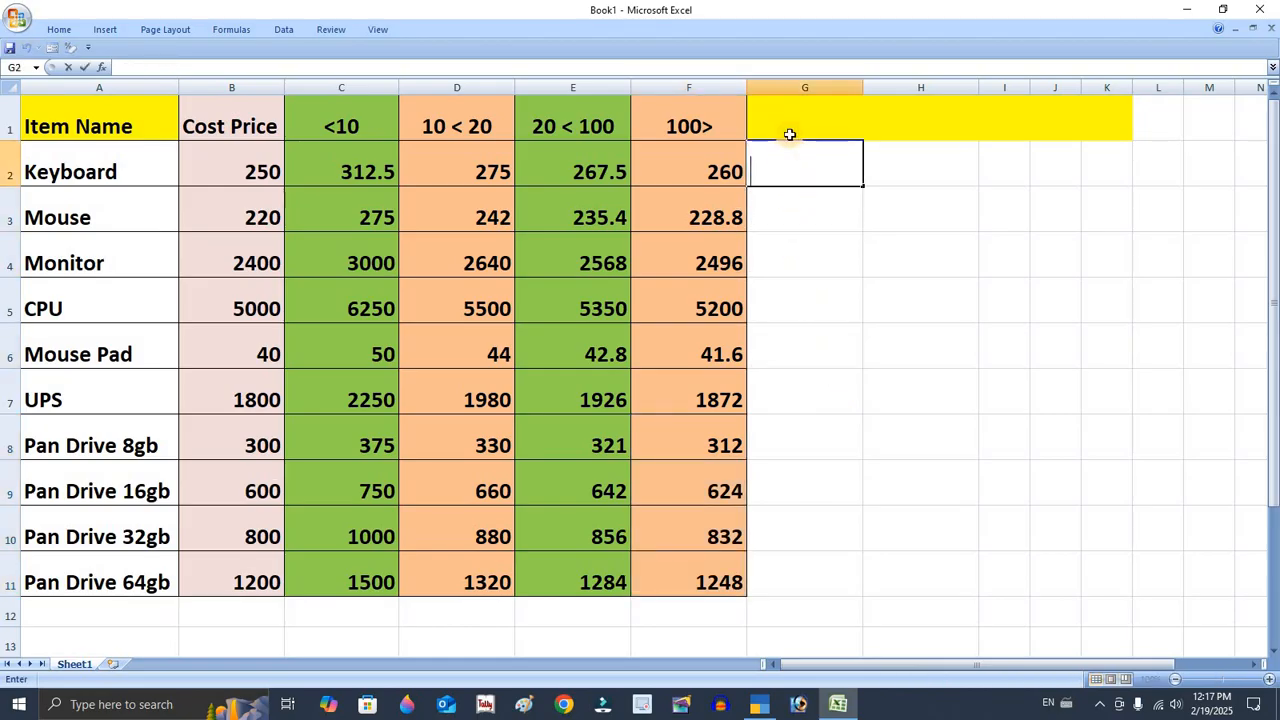
{"action": "left_click", "coordinate": [790, 122]}
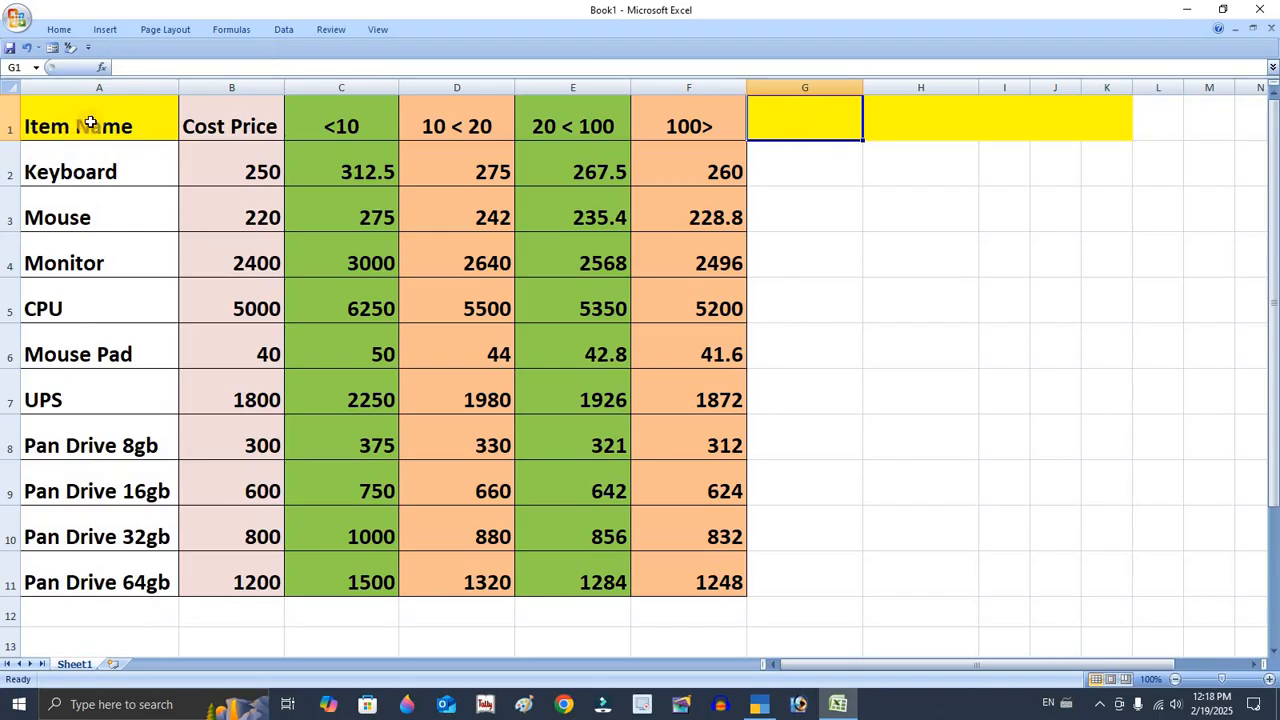
Step: Switch to TallyPrime and open the Stock Summary of the Computer Item stock group
{"action": "left_click", "coordinate": [758, 705]}
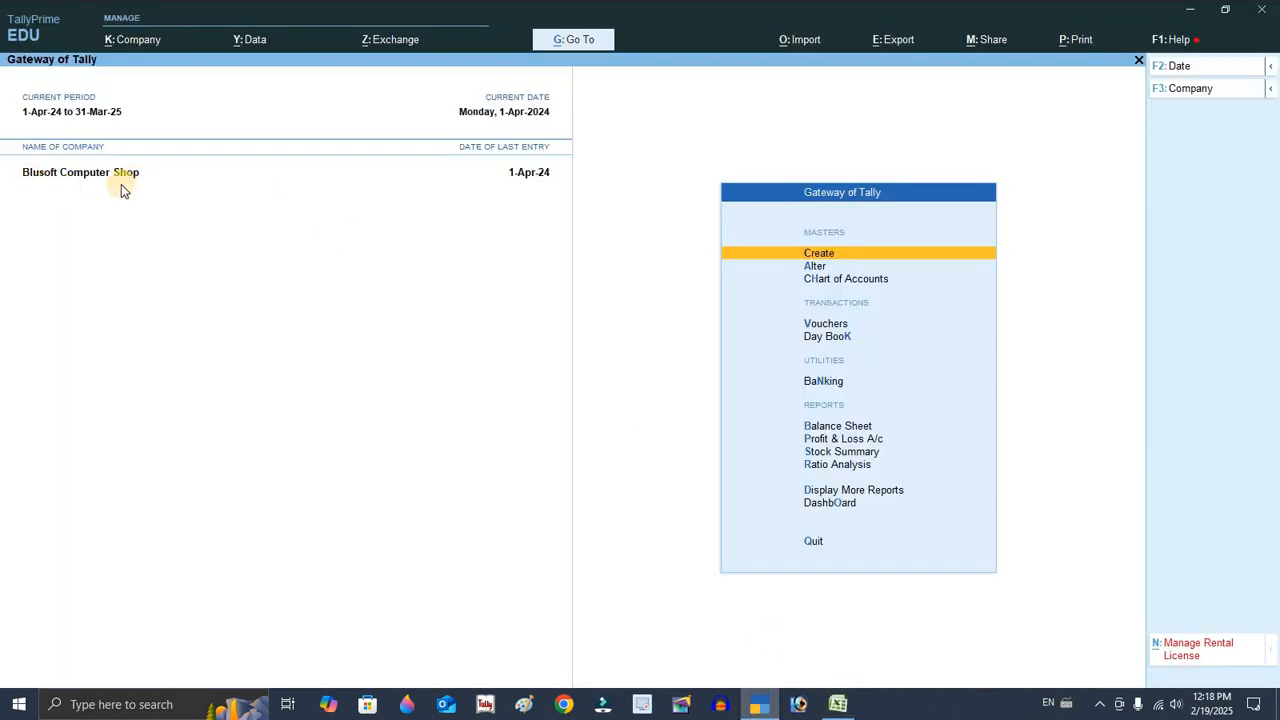
{"action": "key", "text": "Down"}
{"action": "key", "text": "Down"}
{"action": "key", "text": "Down"}
{"action": "key", "text": "Down"}
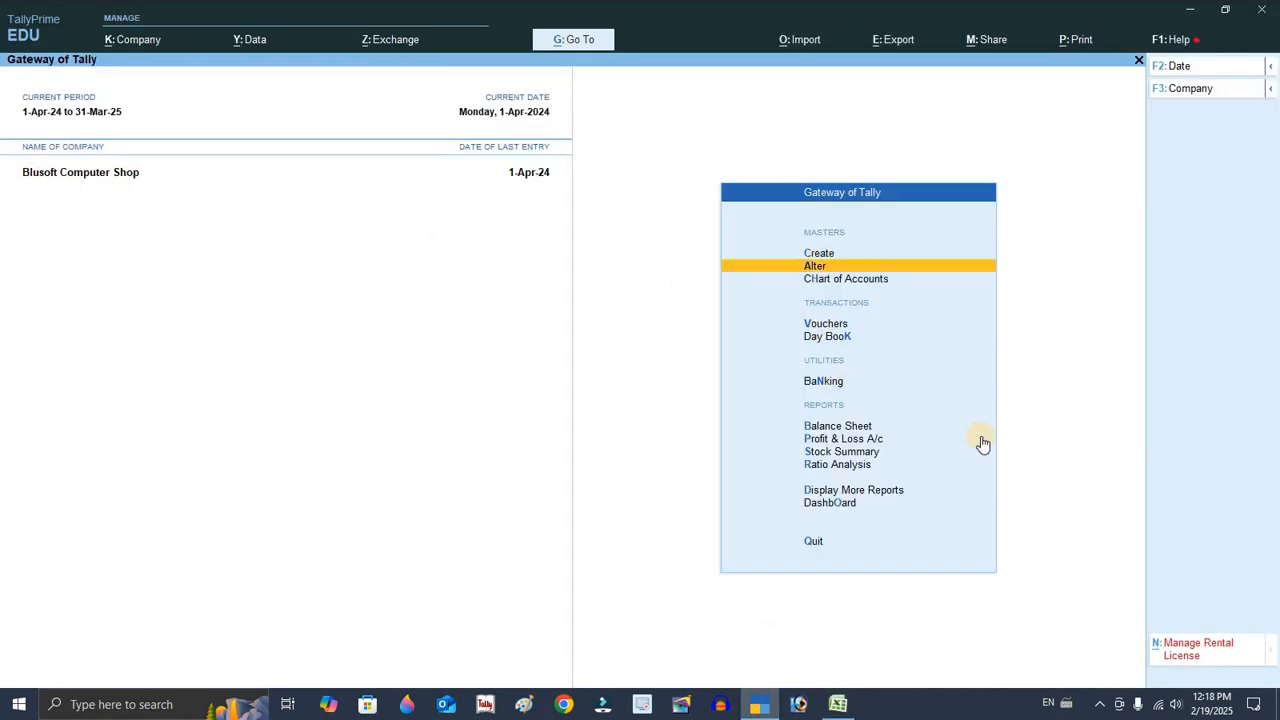
{"action": "key", "text": "s"}
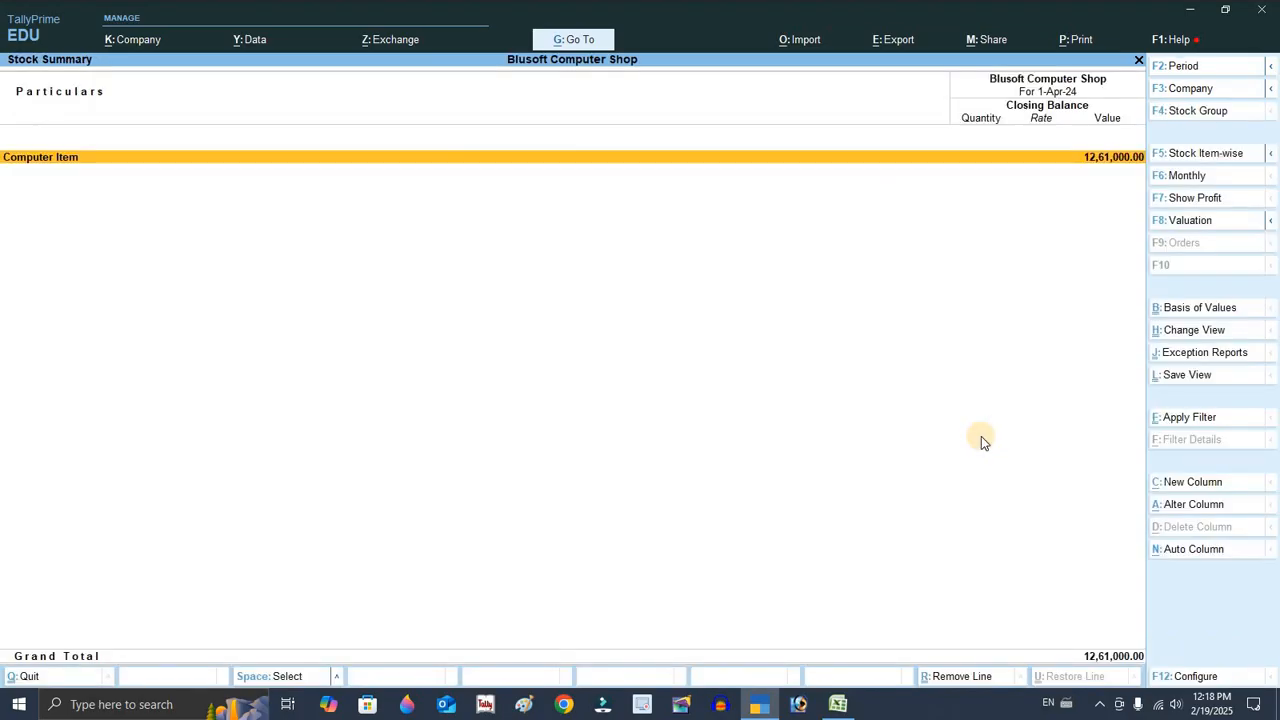
{"action": "key", "text": "Return"}
Step: Review the quantities, rates and values of all stock items in the Computer Item group, and return to the Gateway of Tally
{"action": "key", "text": "Down"}
{"action": "key", "text": "Down"}
{"action": "key", "text": "Down"}
{"action": "key", "text": "Down"}
{"action": "key", "text": "Down"}
{"action": "key", "text": "Down"}
{"action": "key", "text": "Down"}
{"action": "key", "text": "Down"}
{"action": "key", "text": "Down"}
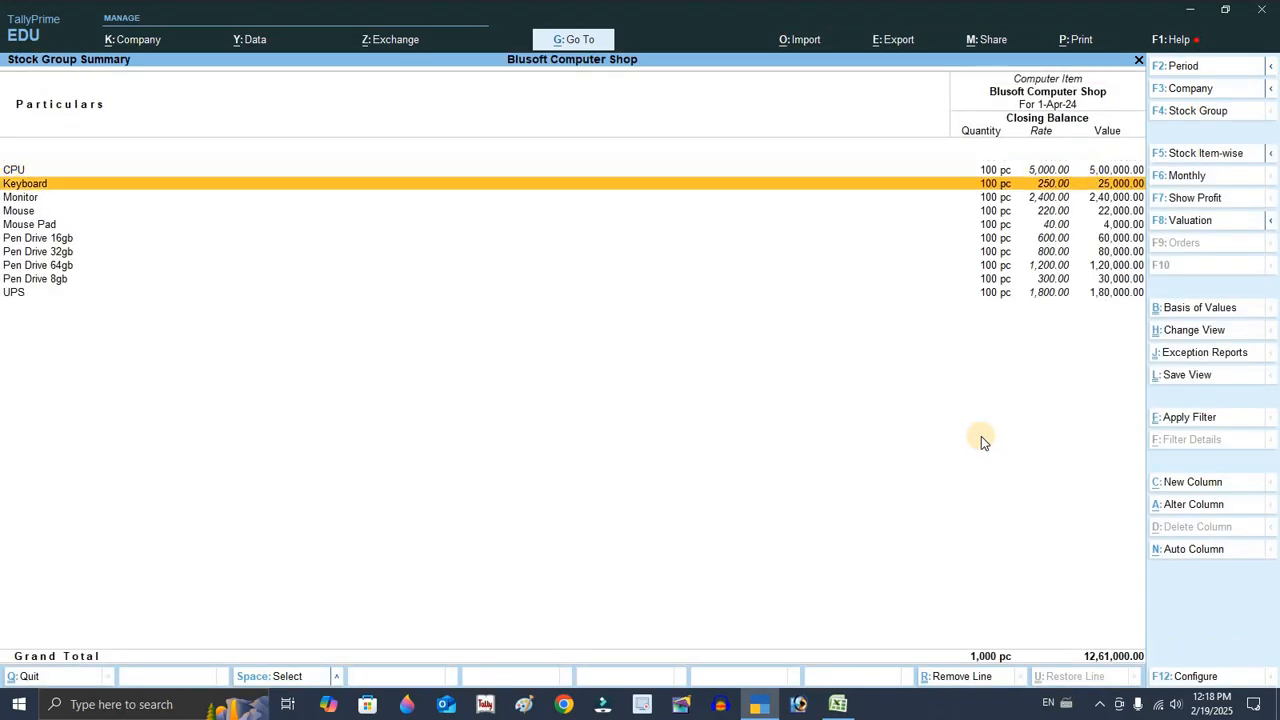
{"action": "key", "text": "Up"}
{"action": "key", "text": "Up"}
{"action": "key", "text": "Up"}
{"action": "key", "text": "Up"}
{"action": "key", "text": "Up"}
{"action": "key", "text": "Up"}
{"action": "key", "text": "Up"}
{"action": "key", "text": "Up"}
{"action": "key", "text": "Up"}
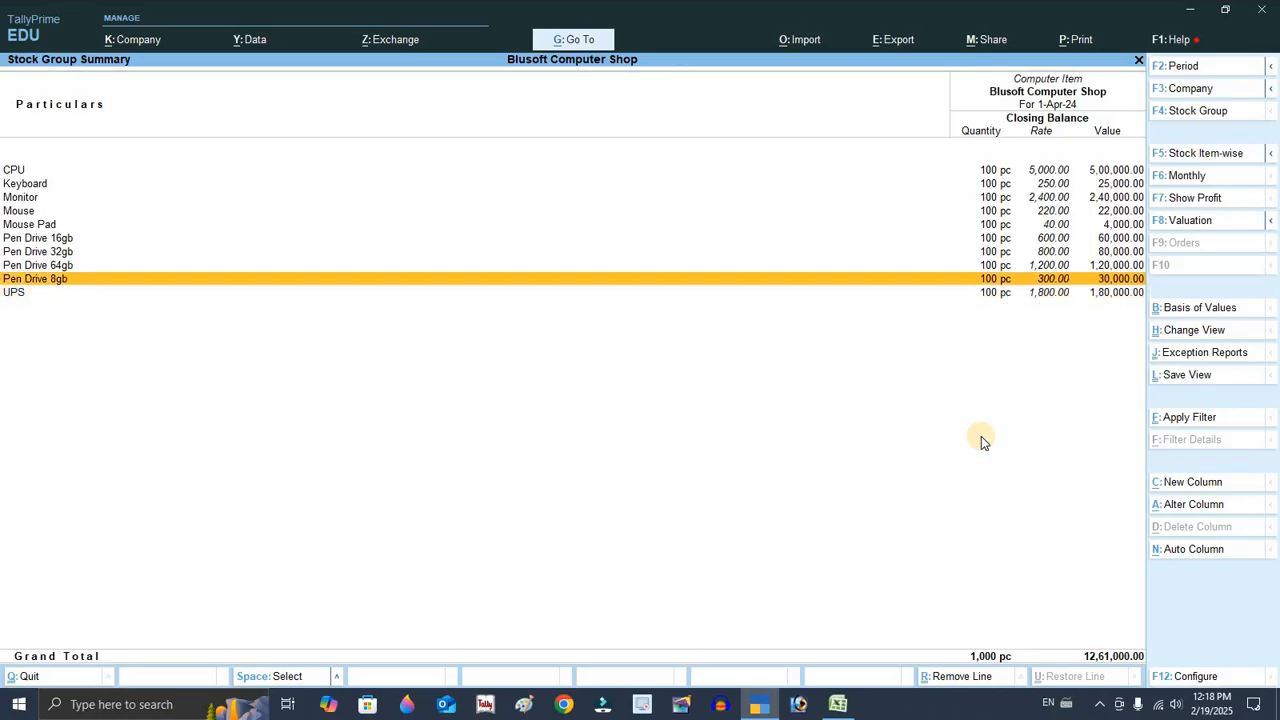
{"action": "key", "text": "Escape"}
{"action": "key", "text": "Escape"}
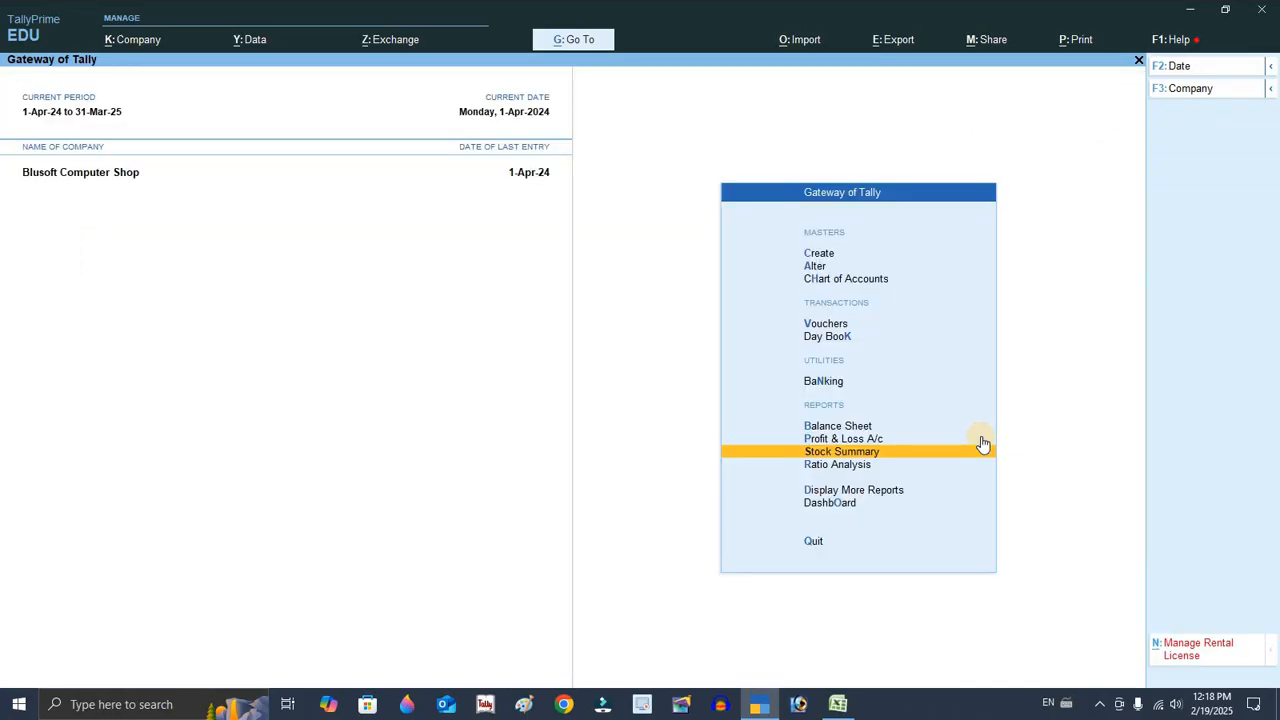
Step: Examine the inventory master types available for creation, including Stock Group, Stock Category, Stock Item and Unit, and close the list
{"action": "key", "text": "Up"}
{"action": "key", "text": "Up"}
{"action": "key", "text": "Up"}
{"action": "key", "text": "Up"}
{"action": "key", "text": "Up"}
{"action": "key", "text": "Up"}
{"action": "key", "text": "Up"}
{"action": "key", "text": "Up"}
{"action": "key", "text": "Return"}
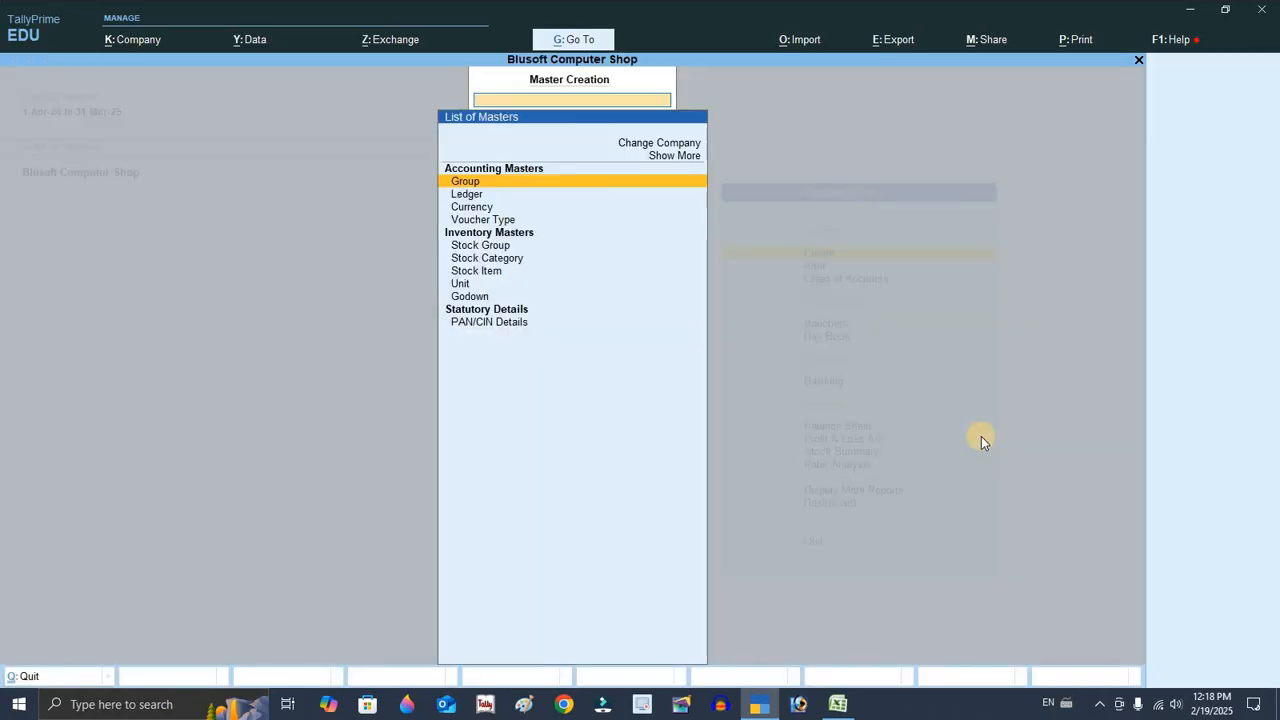
{"action": "key", "text": "Down"}
{"action": "key", "text": "Down"}
{"action": "key", "text": "Down"}
{"action": "key", "text": "Down"}
{"action": "key", "text": "Down"}
{"action": "key", "text": "Down"}
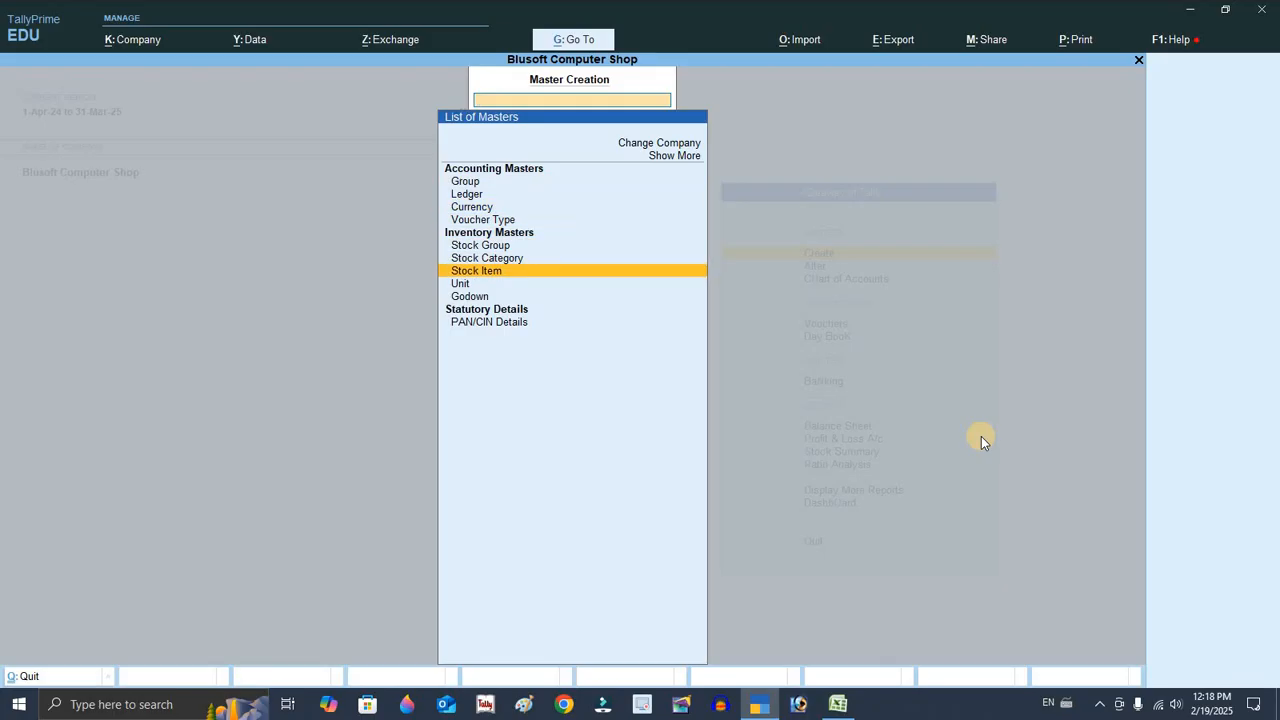
{"action": "key", "text": "Down"}
{"action": "key", "text": "Up"}
{"action": "key", "text": "Up"}
{"action": "key", "text": "Up"}
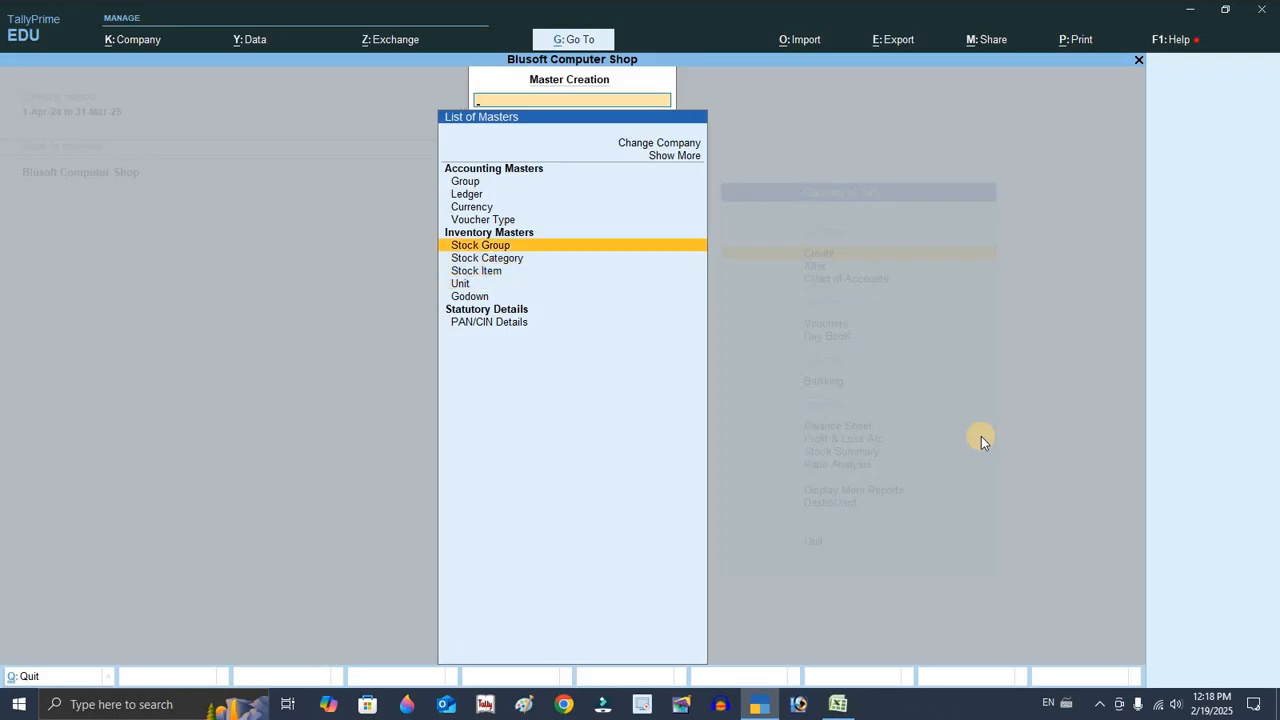
{"action": "key", "text": "Down"}
{"action": "key", "text": "Down"}
{"action": "key", "text": "Escape"}
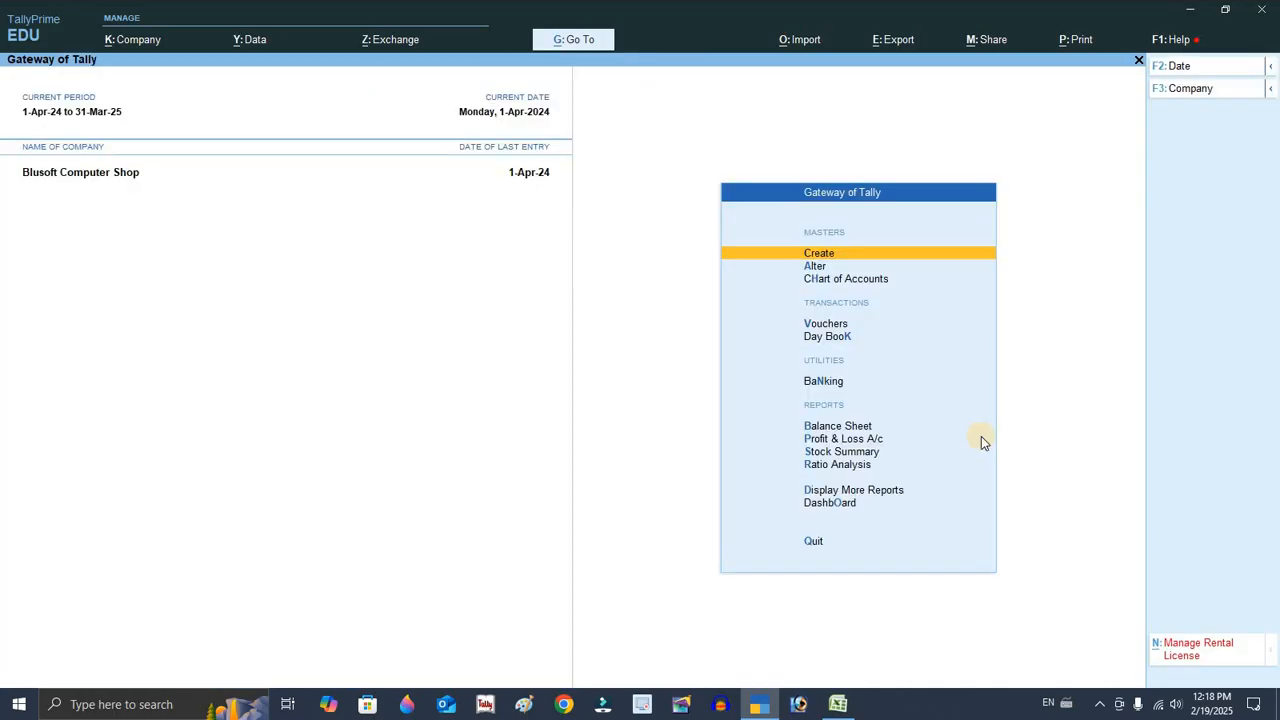
Step: Look at the Computer Item group in the Stock Summary once more and return to the Gateway of Tally
{"action": "key", "text": "s"}
{"action": "key", "text": "Return"}
{"action": "key", "text": "Escape"}
{"action": "key", "text": "Escape"}
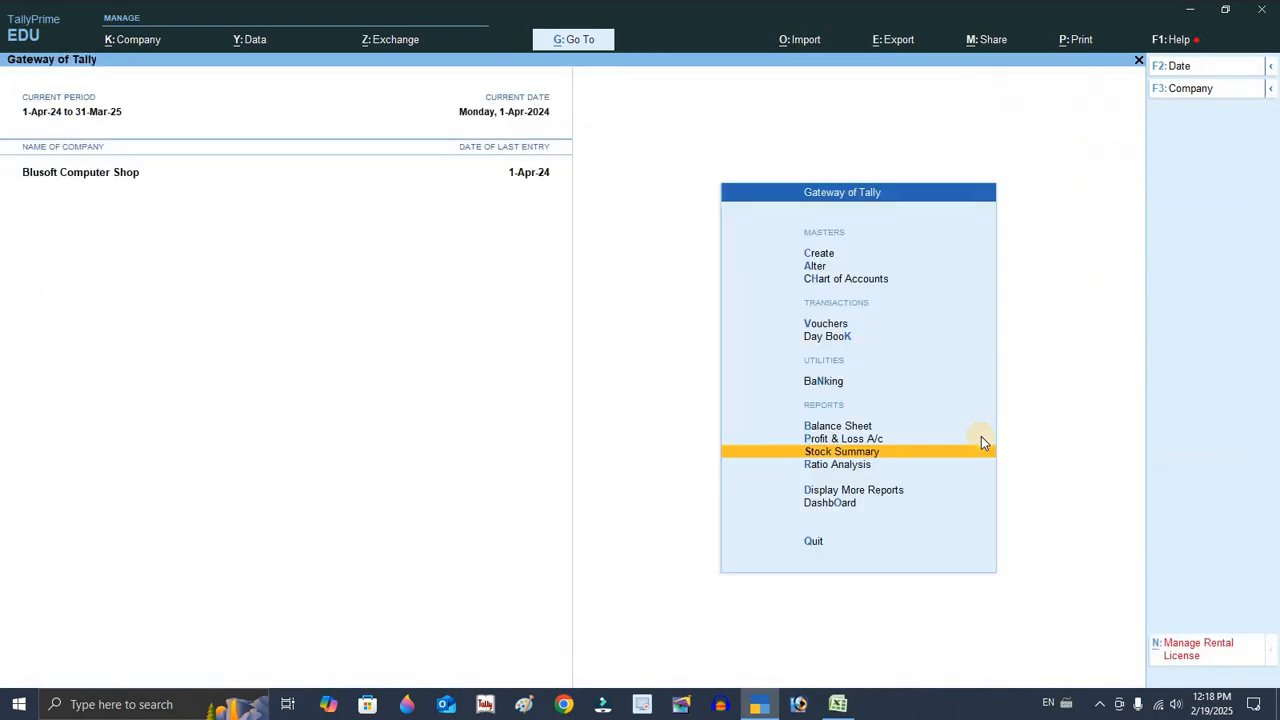
Step: Open the cash purchase voucher dated 1-Apr-24 from the Day Book to view its items and rates
{"action": "key", "text": "Escape"}
{"action": "key", "text": "Escape"}
{"action": "key", "text": "k"}
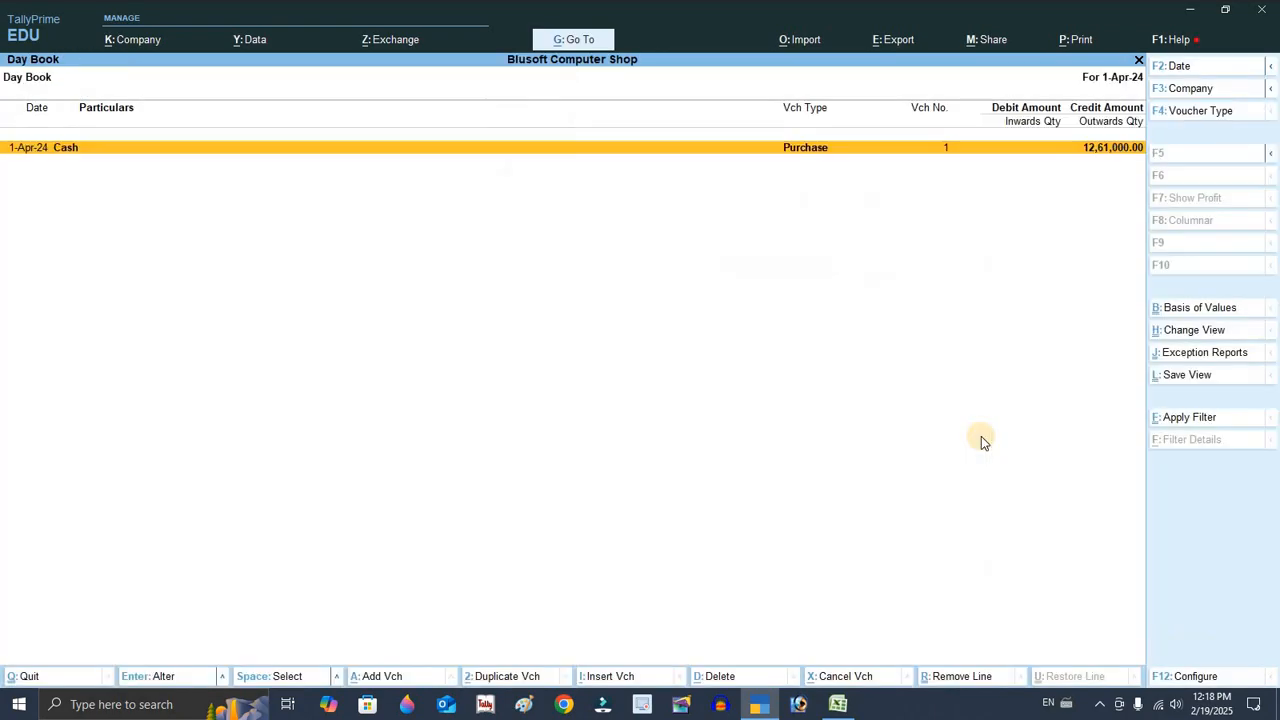
{"action": "key", "text": "Return"}
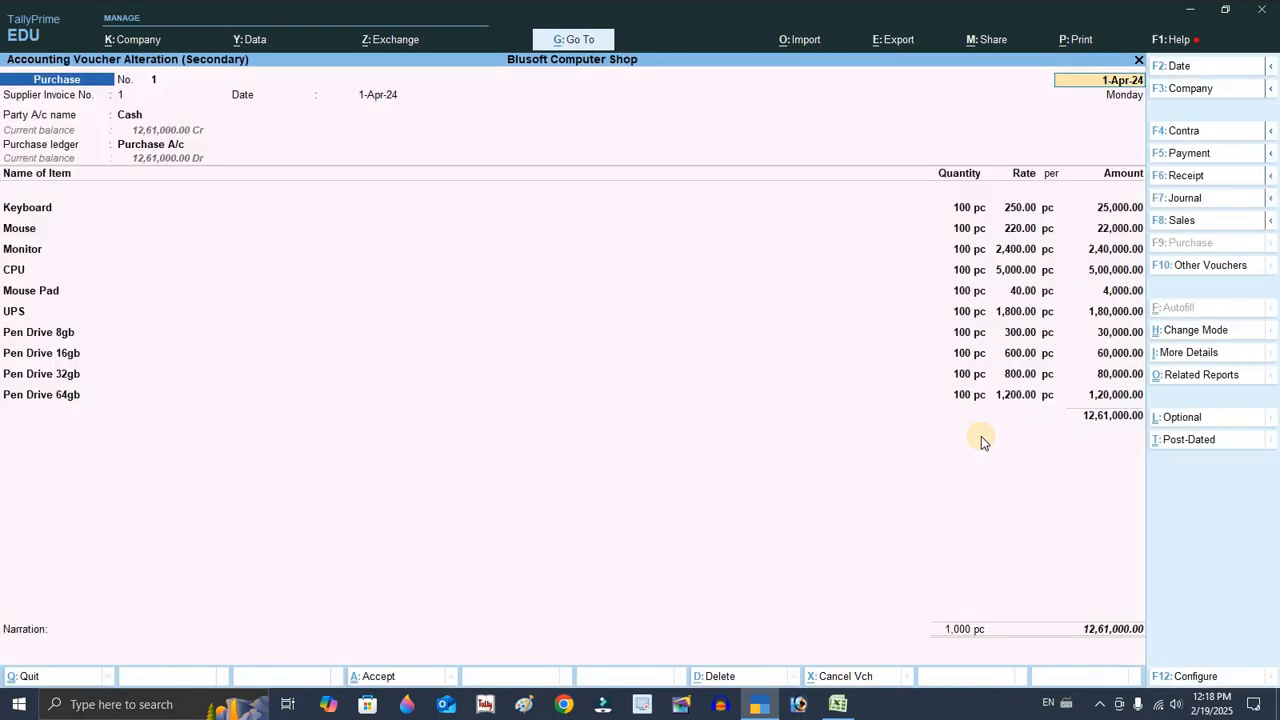
Step: Switch to the Excel price table and check its Cost Price column down to Pan Drive 64gb against the purchase rates
{"action": "key", "text": "alt+Tab"}
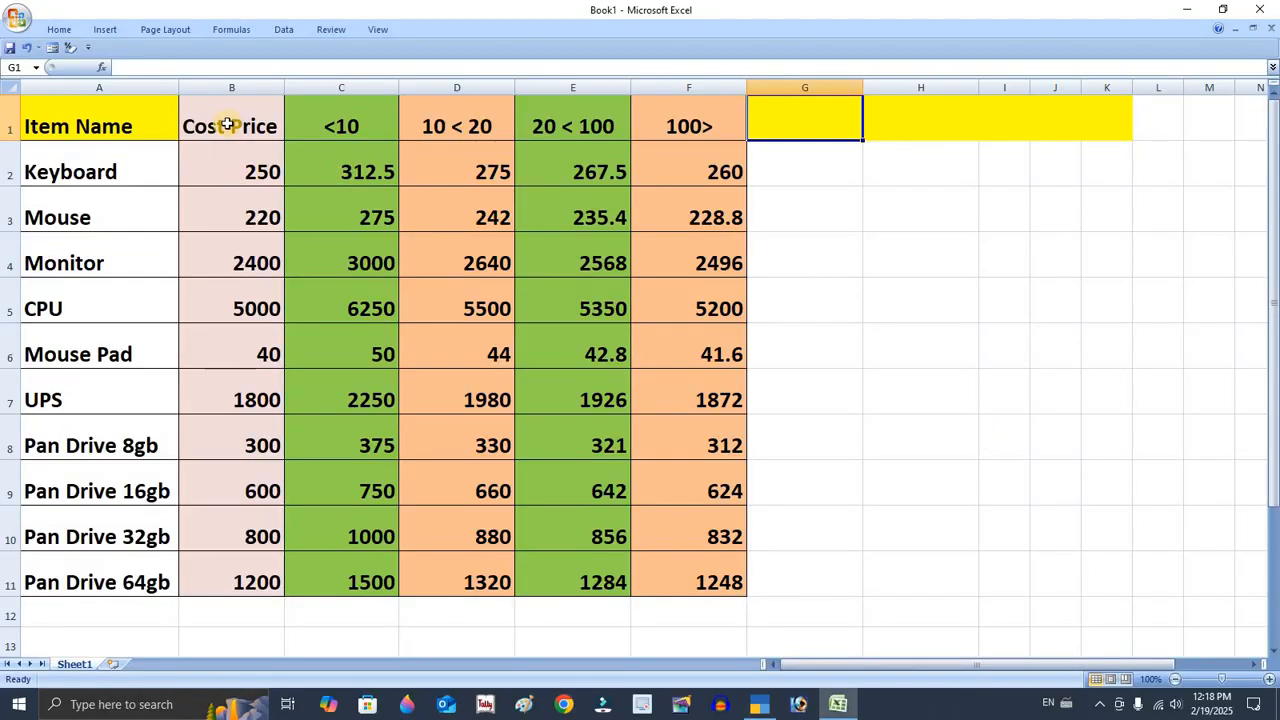
{"action": "left_click", "coordinate": [227, 124]}
{"action": "left_click_drag", "start_coordinate": [257, 340], "coordinate": [240, 587]}
{"action": "left_click", "coordinate": [236, 578]}
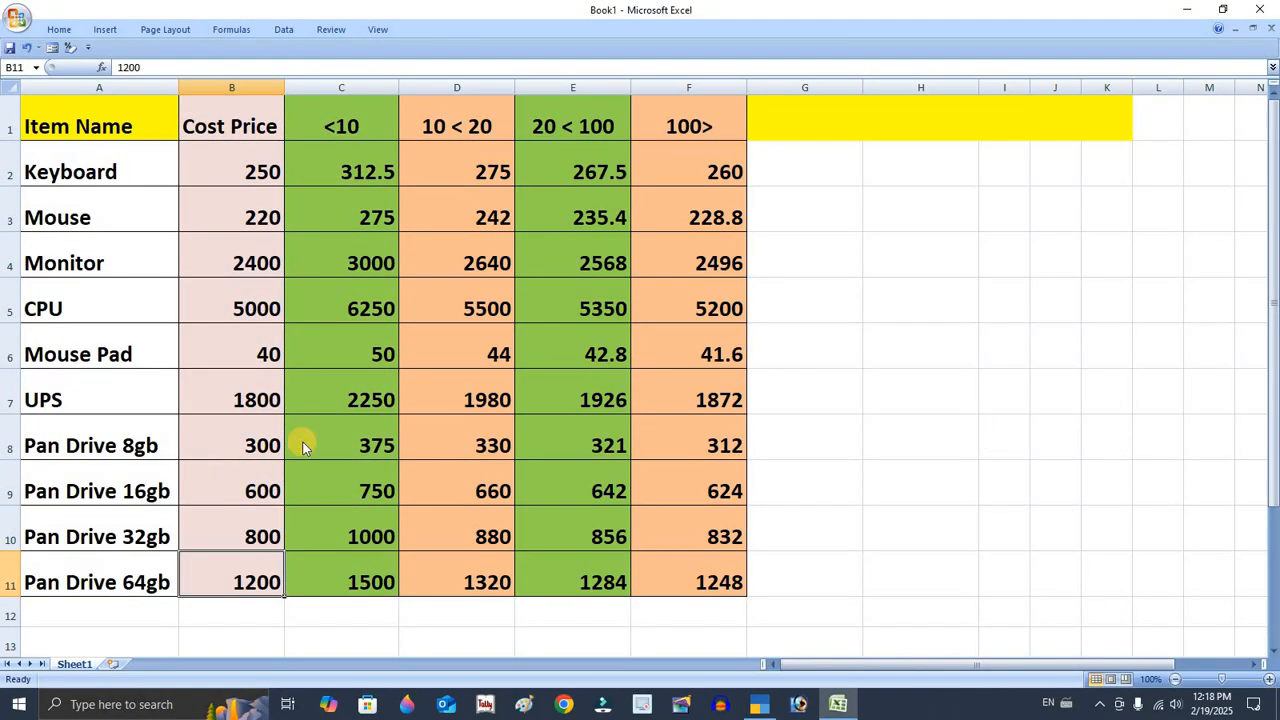
Step: Switch back to TallyPrime, close the purchase voucher and Day Book, and stay at the Gateway of Tally without quitting
{"action": "key", "text": "alt+Tab"}
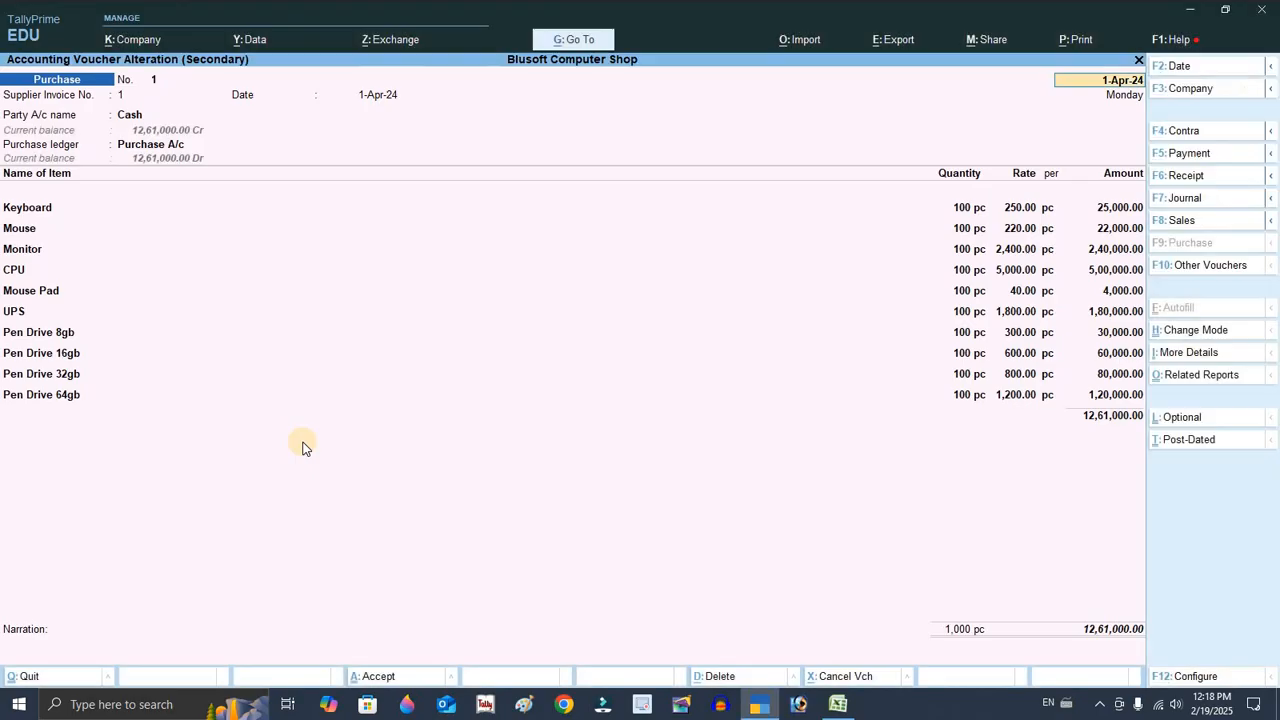
{"action": "key", "text": "Escape"}
{"action": "key", "text": "Escape"}
{"action": "key", "text": "Escape"}
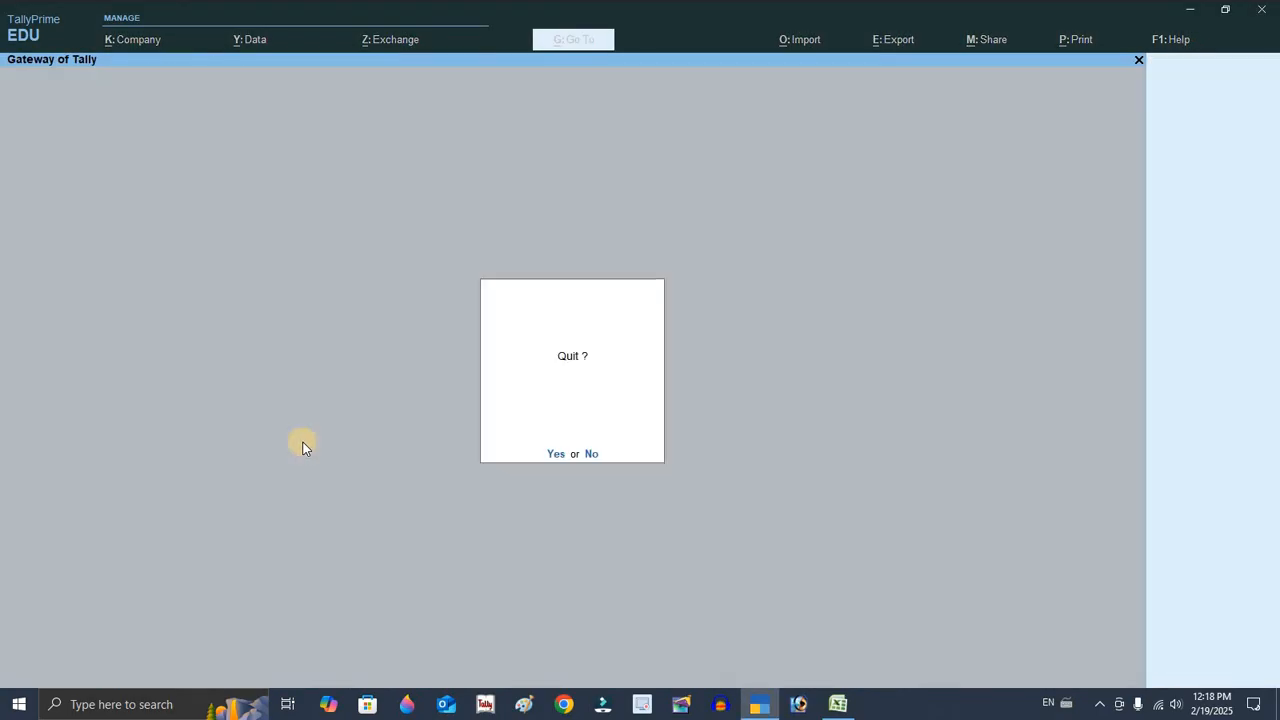
{"action": "key", "text": "Escape"}
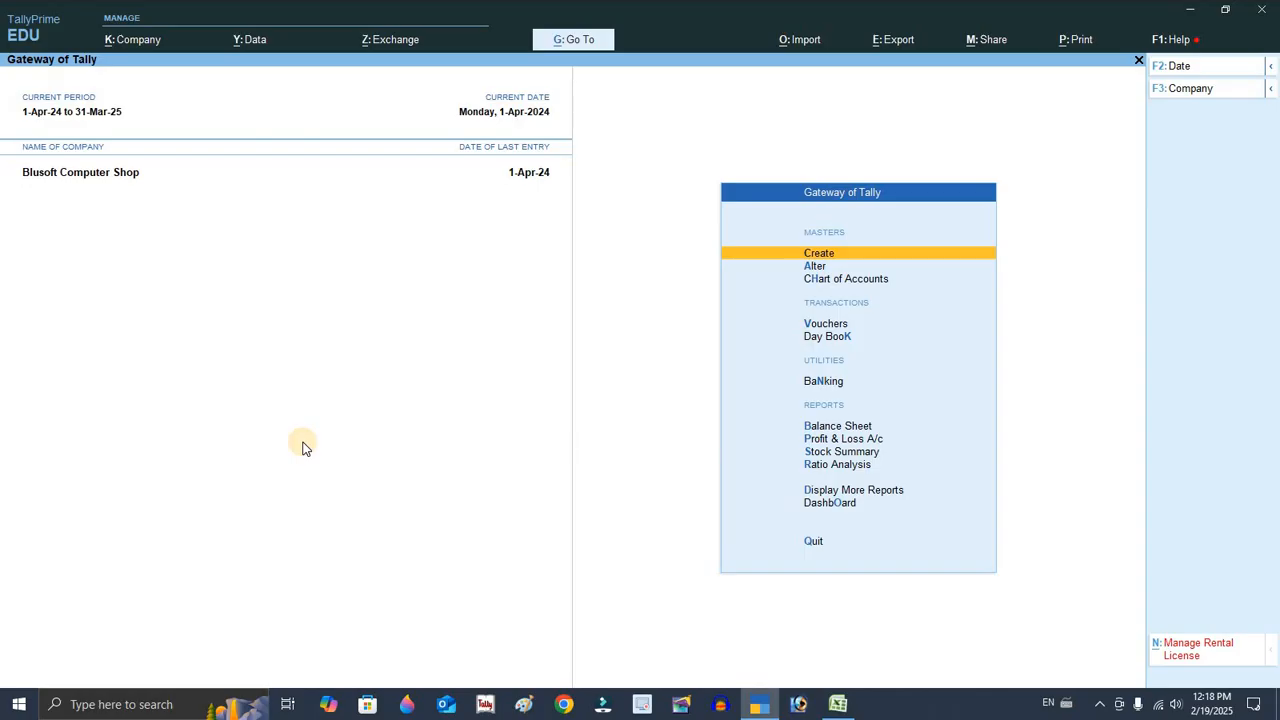
Step: Set Enable multiple Price Levels to Yes in the company features of Blusoft Computer Shop and save the settings
{"action": "key", "text": "F11"}
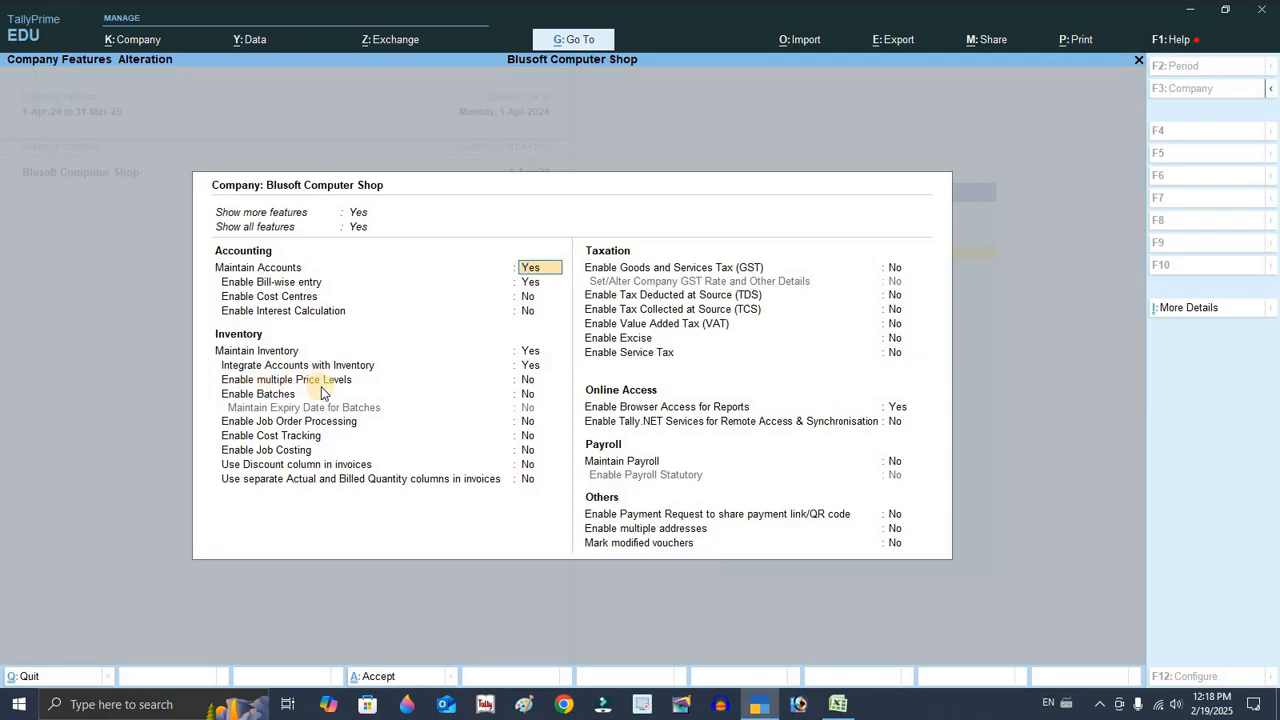
{"action": "left_click", "coordinate": [533, 381]}
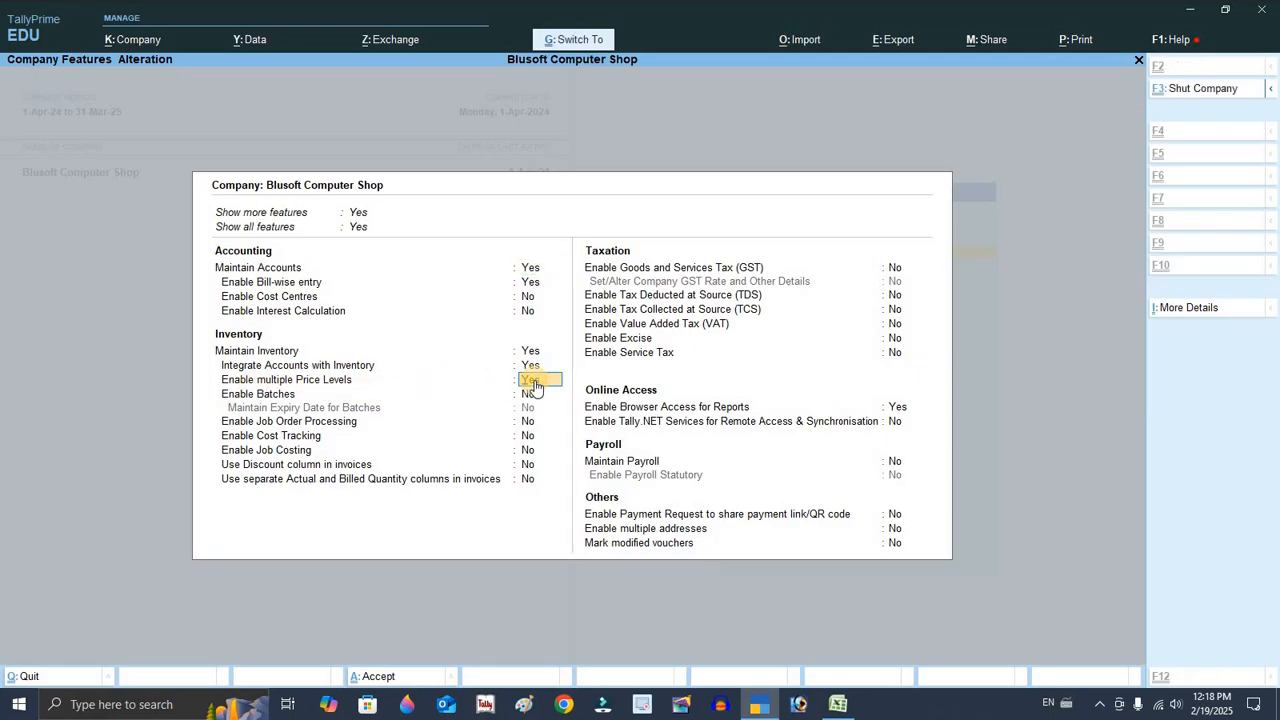
{"action": "key", "text": "ctrl+a"}
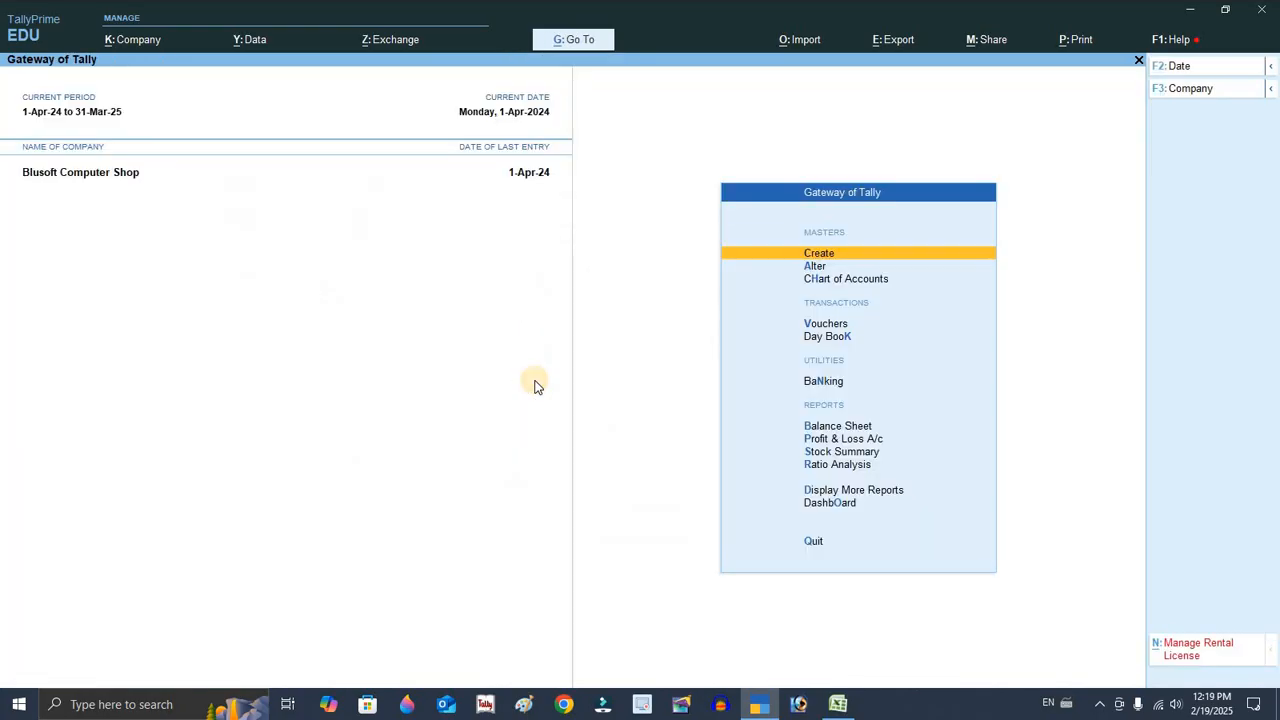
Step: Create a company price level named P List among the inventory masters and save it
{"action": "key", "text": "Return"}
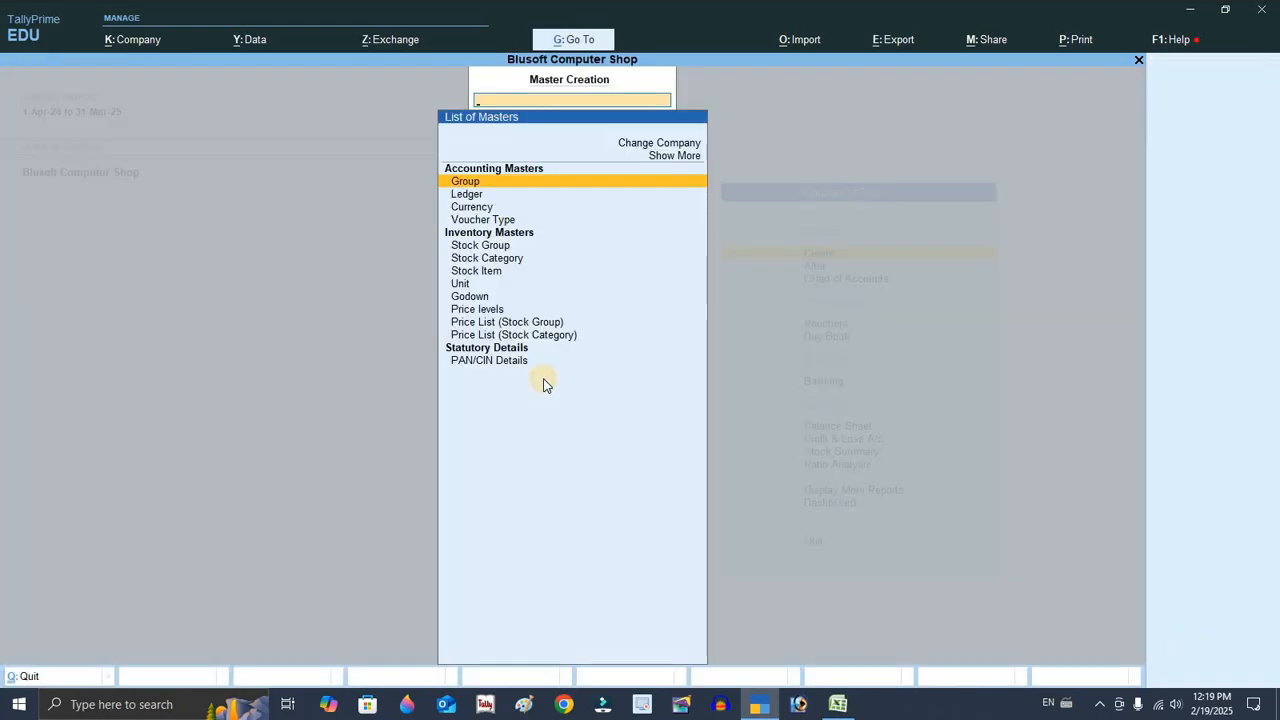
{"action": "key", "text": "Down"}
{"action": "key", "text": "Down"}
{"action": "key", "text": "Down"}
{"action": "key", "text": "Down"}
{"action": "key", "text": "Down"}
{"action": "key", "text": "Down"}
{"action": "key", "text": "Down"}
{"action": "key", "text": "Down"}
{"action": "key", "text": "Down"}
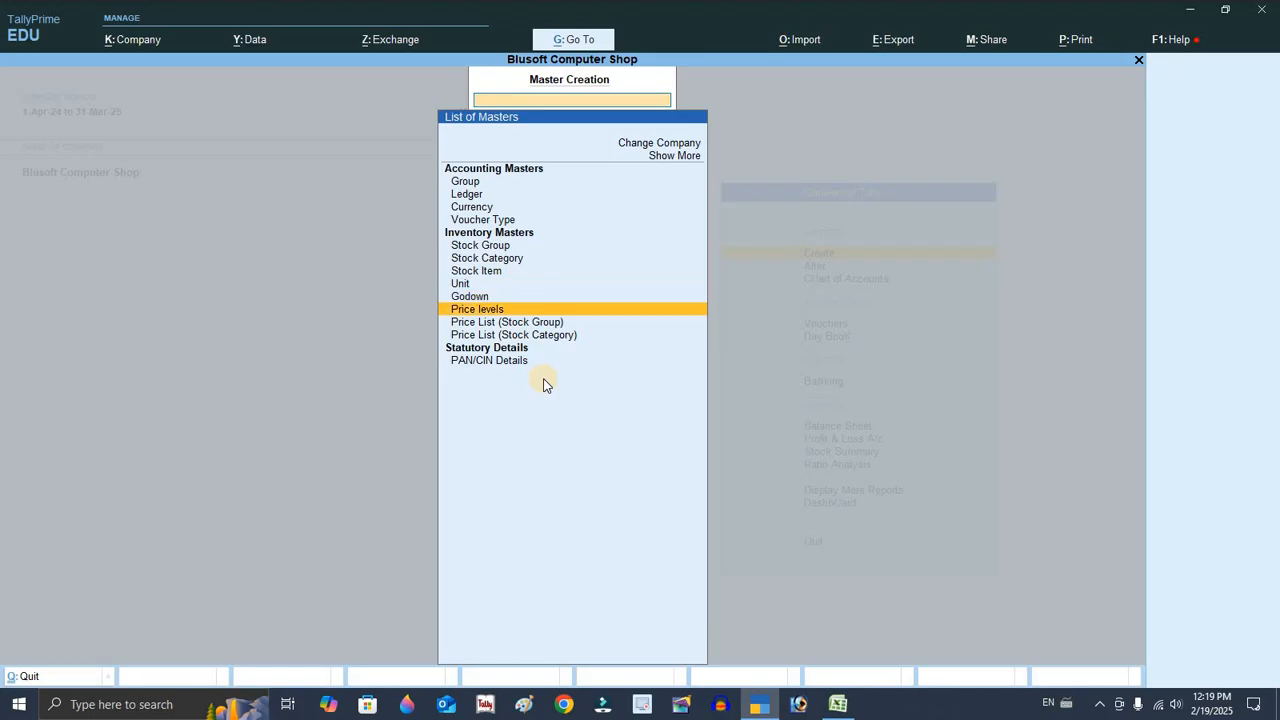
{"action": "key", "text": "Return"}
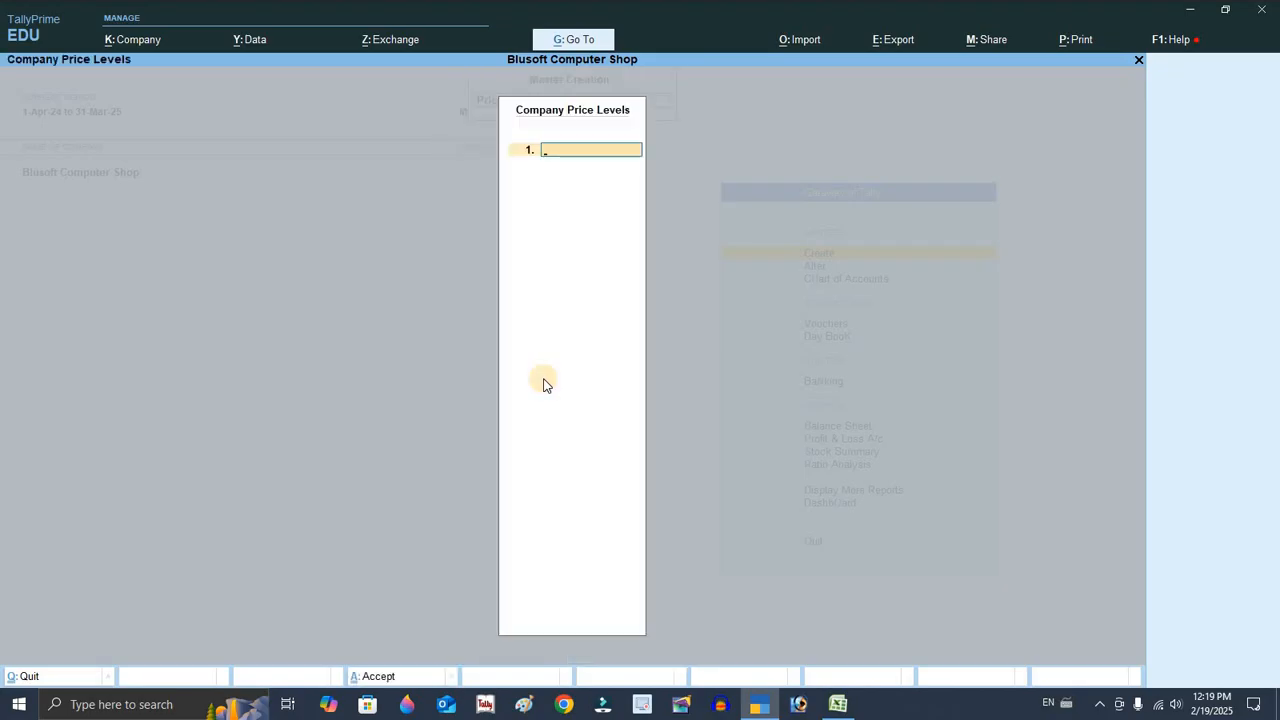
{"action": "type", "text": "P List"}
{"action": "key", "text": "ctrl+a"}
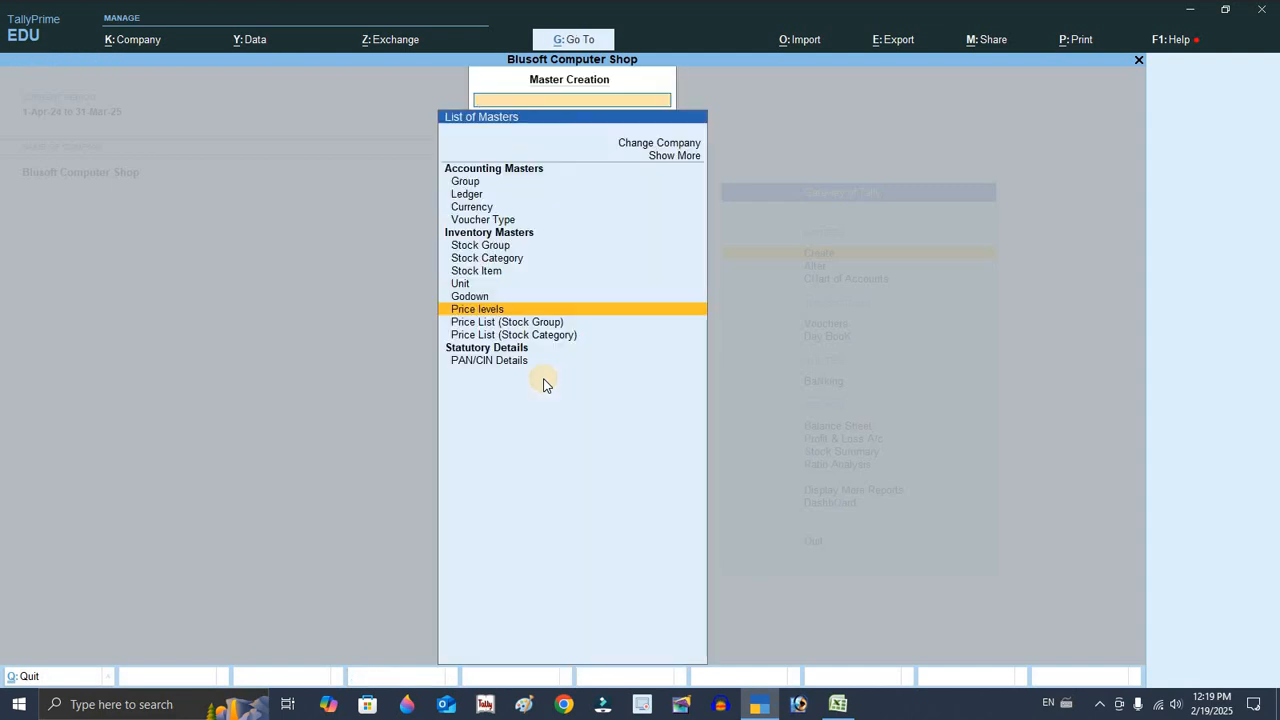
Step: Start a stock group price list for Computer Item using price level P List, applicable from 1-Apr-24
{"action": "key", "text": "Down"}
{"action": "key", "text": "Return"}
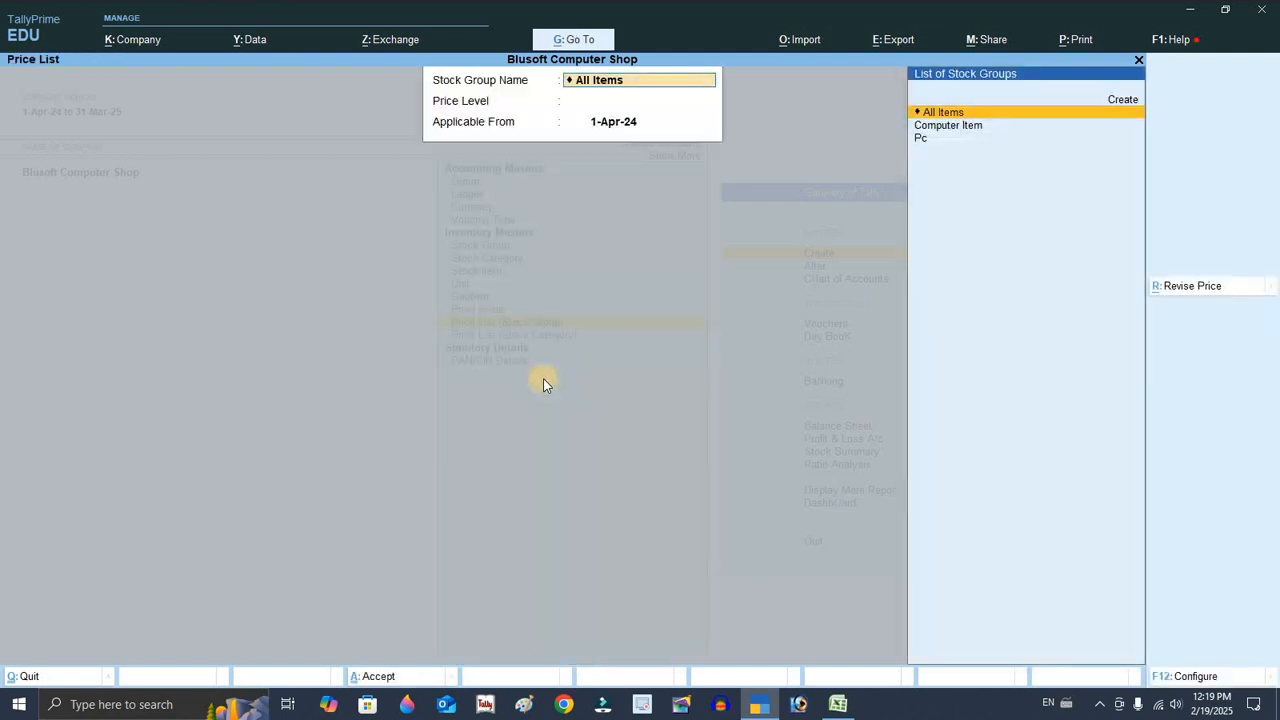
{"action": "key", "text": "Down"}
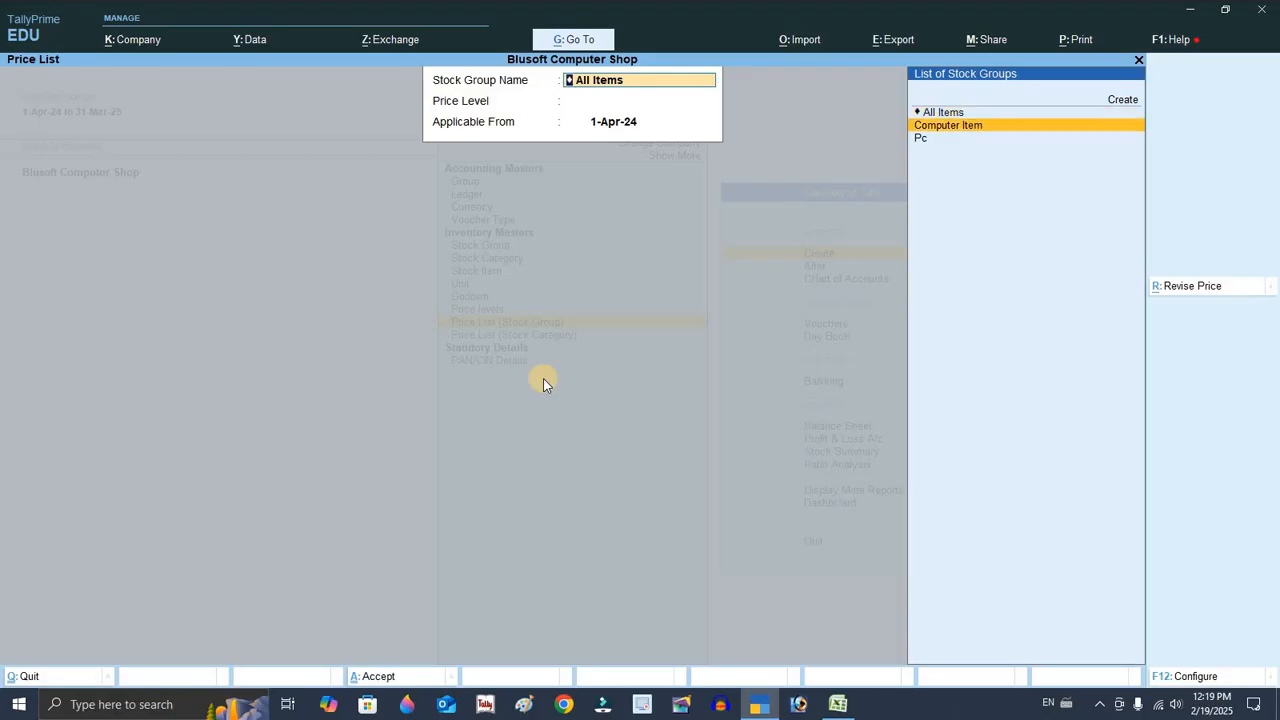
{"action": "key", "text": "Return"}
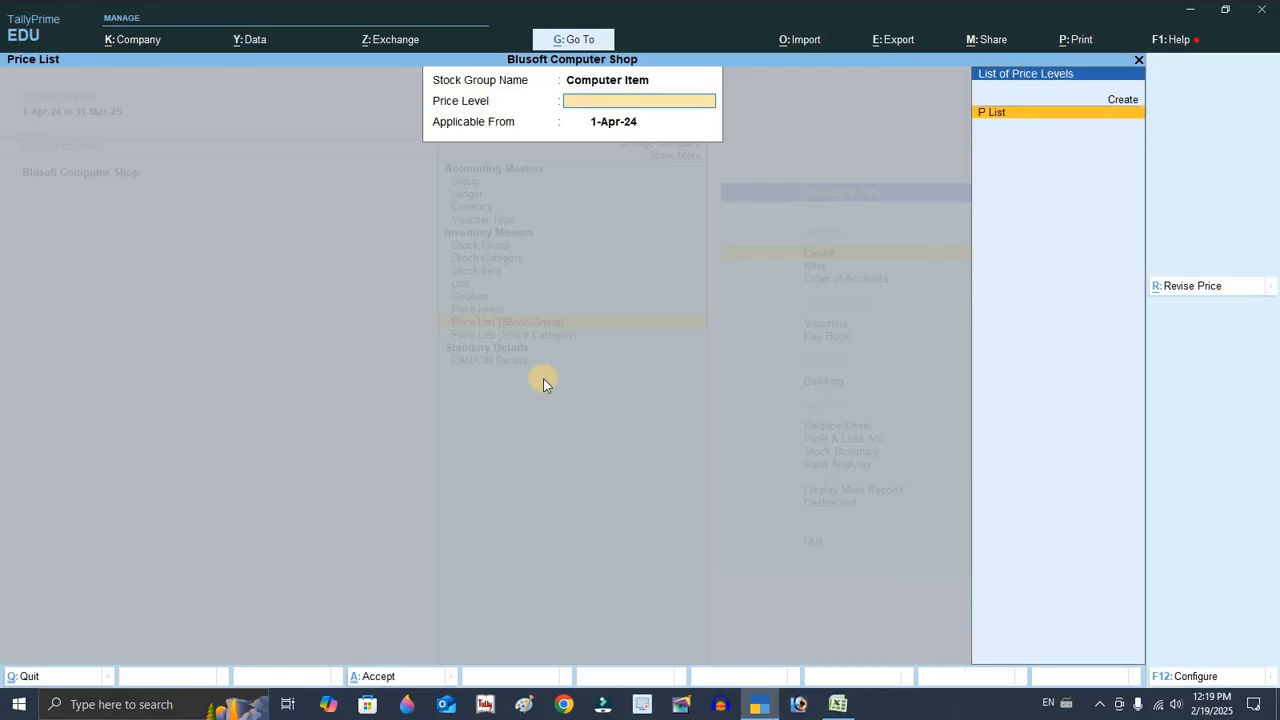
{"action": "key", "text": "Return"}
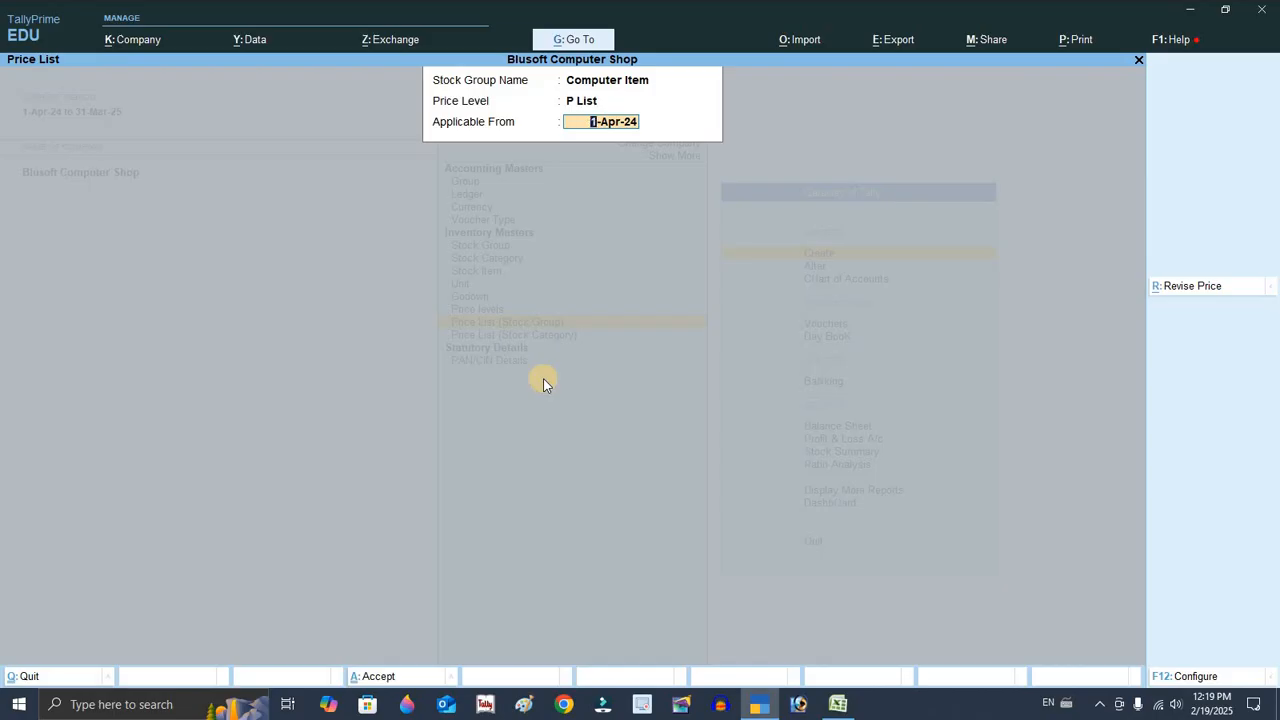
{"action": "key", "text": "Return"}
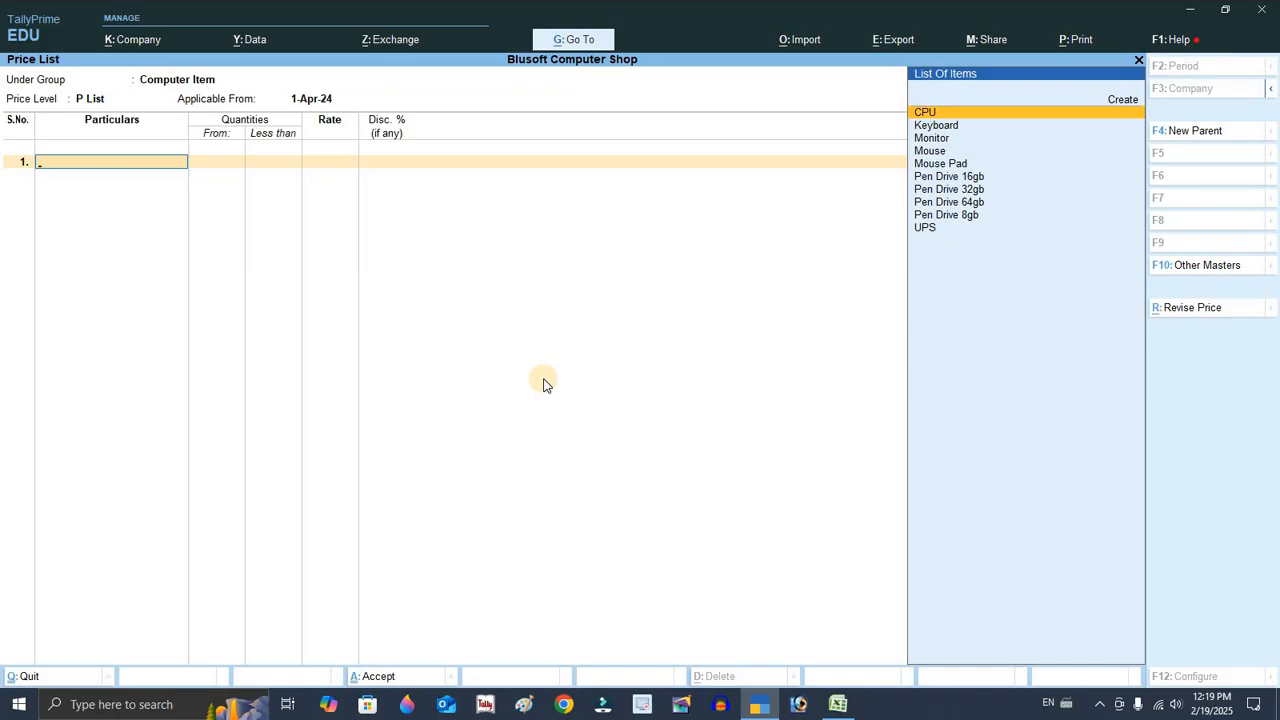
Step: Add CPU to the price list for quantities less than 20 pc at rate 6250, taking the rate from the Excel table
{"action": "key", "text": "Return"}
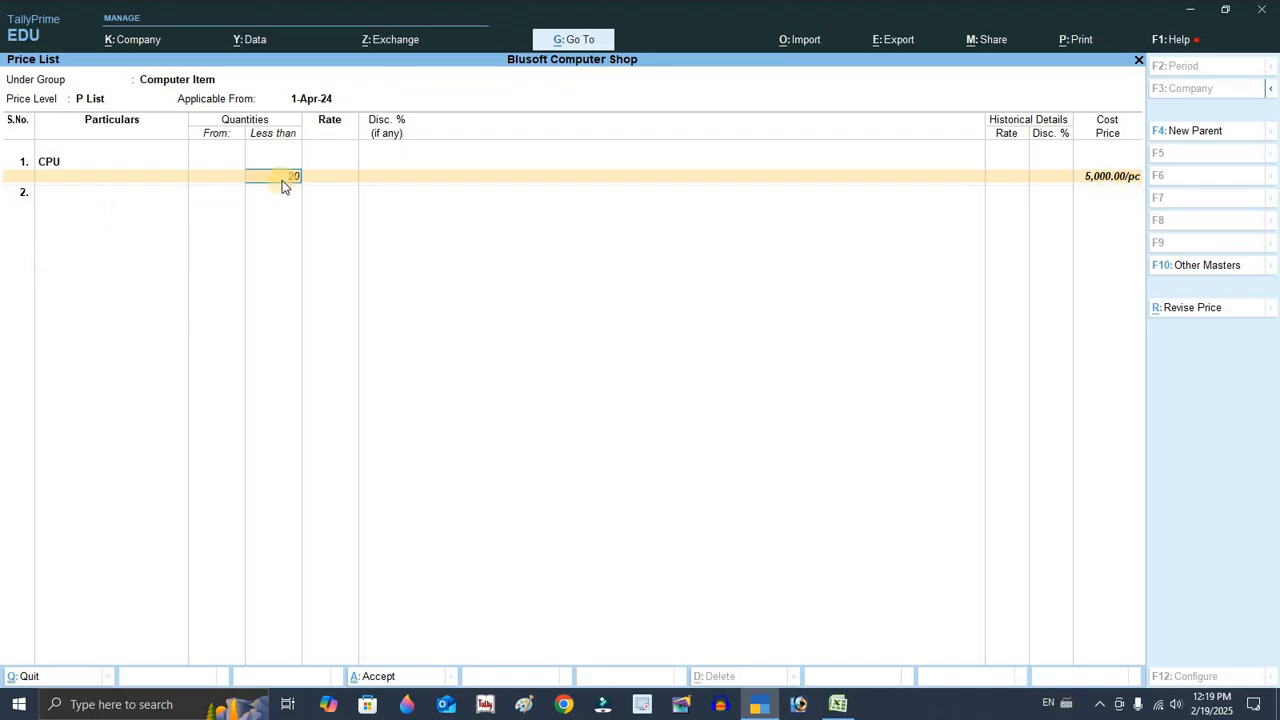
{"action": "key", "text": "alt+Tab"}
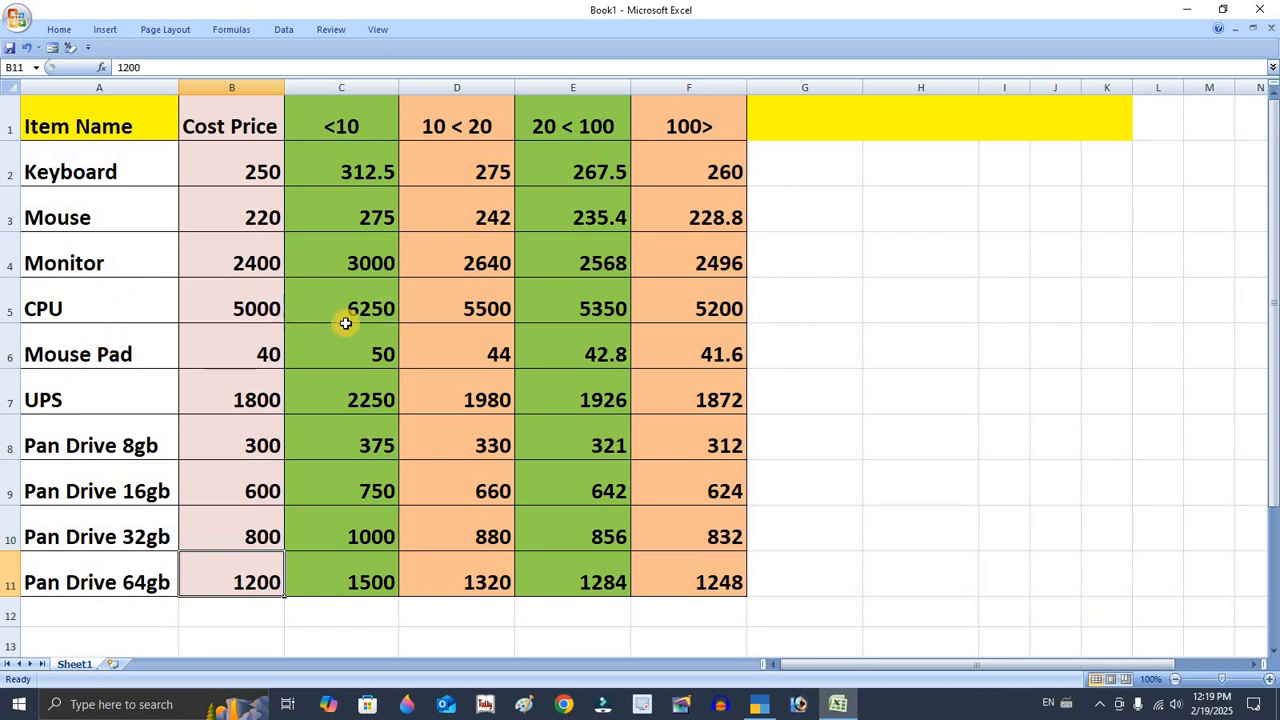
{"action": "key", "text": "alt+Tab"}
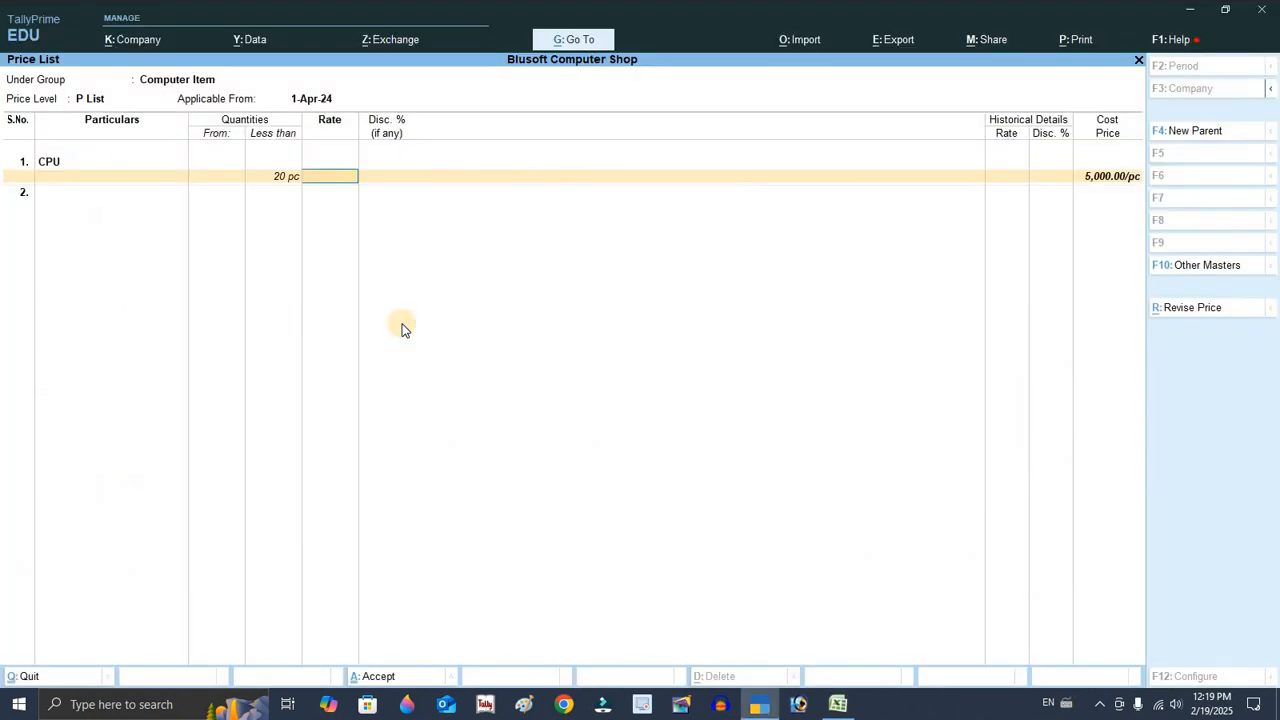
{"action": "type", "text": "6250"}
{"action": "key", "text": "Return"}
{"action": "key", "text": "Return"}
Step: Recheck the quantity ranges in Excel, return to TallyPrime and correct the CPU's first quantity limit to less than 10 pc
{"action": "key", "text": "alt+Tab"}
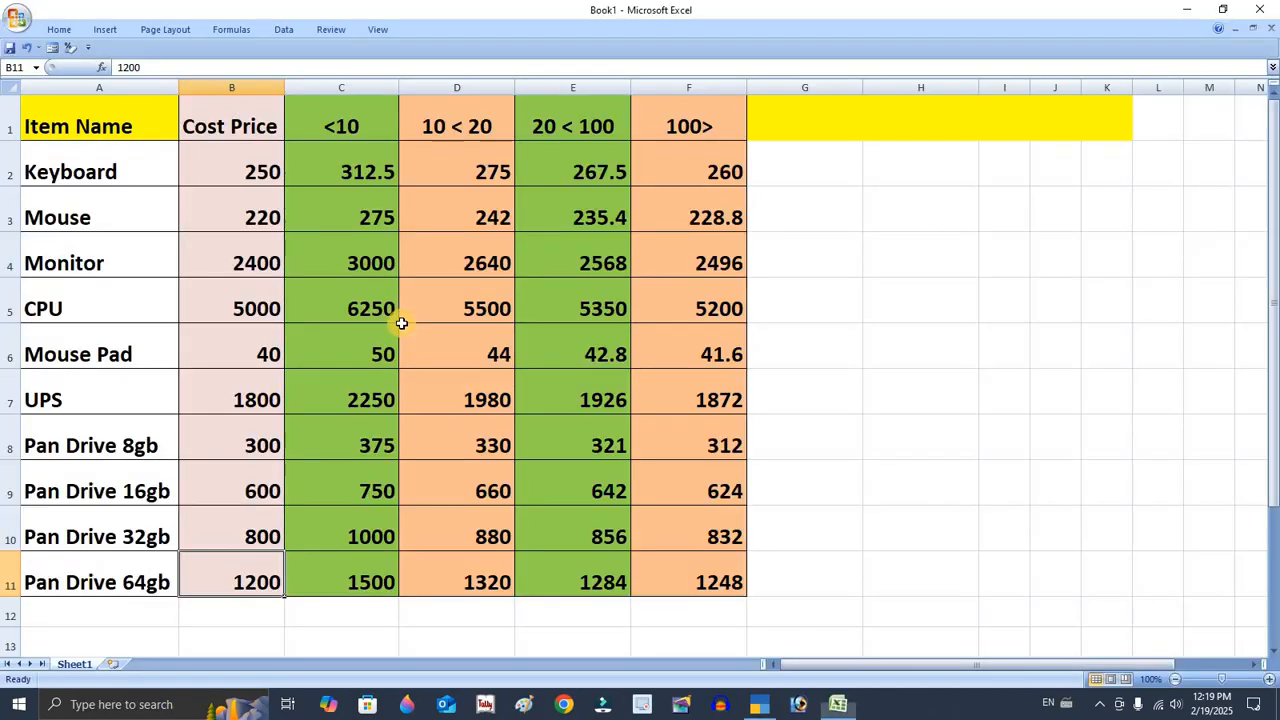
{"action": "key", "text": "alt+Tab"}
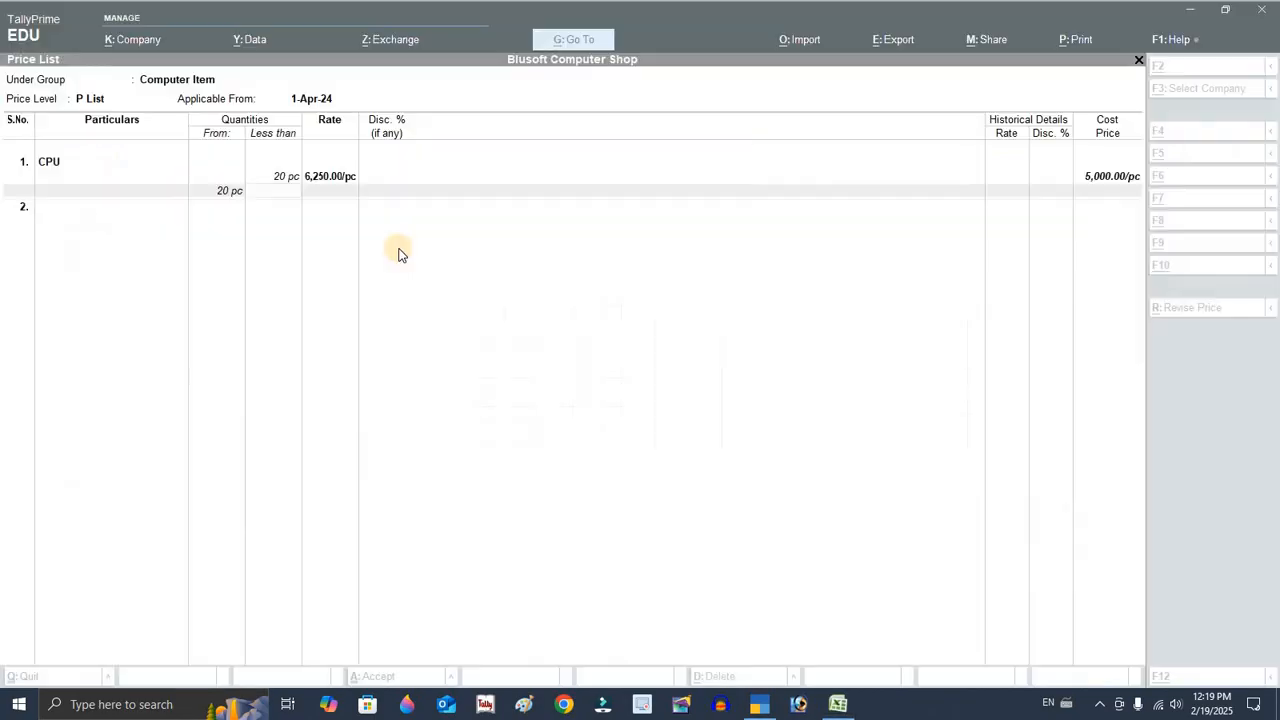
{"action": "left_click", "coordinate": [280, 177]}
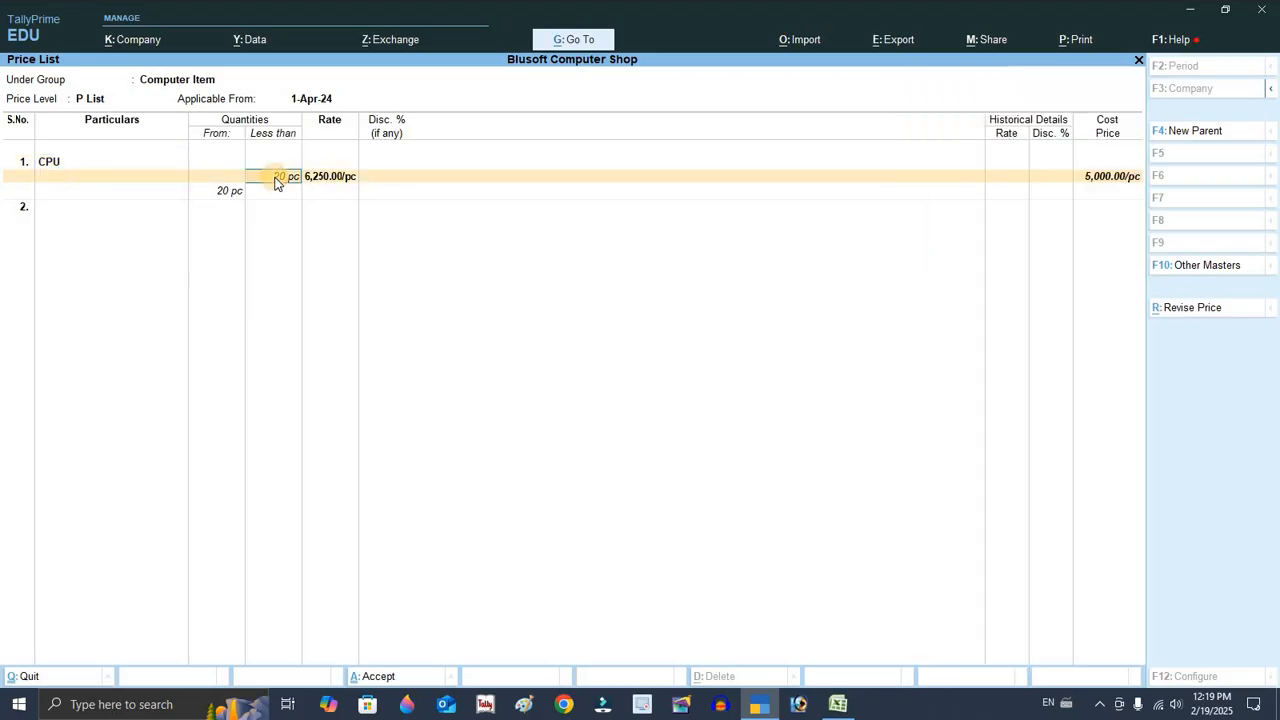
{"action": "type", "text": "10"}
{"action": "key", "text": "Return"}
{"action": "key", "text": "Return"}
{"action": "key", "text": "Return"}
Step: Consult the CPU row in Excel and enter rate 500 in TallyPrime for the 10 to less than 20 pc range
{"action": "key", "text": "alt+Tab"}
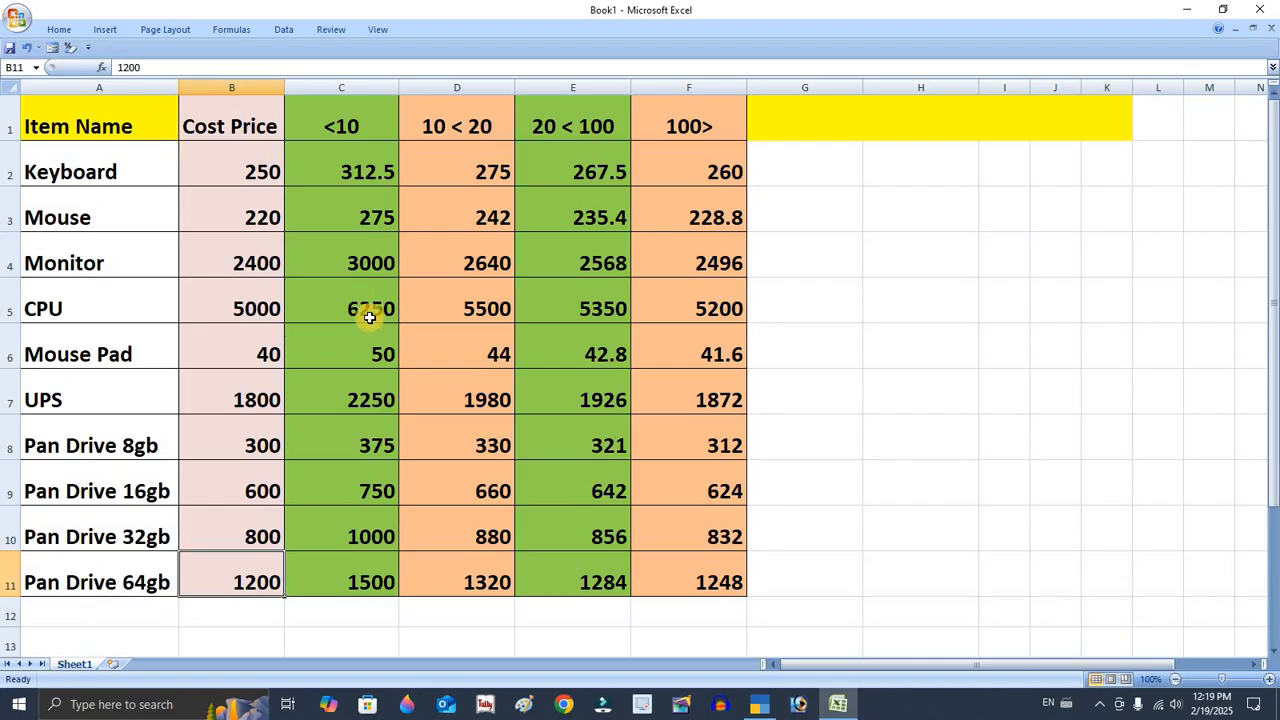
{"action": "left_click", "coordinate": [462, 308]}
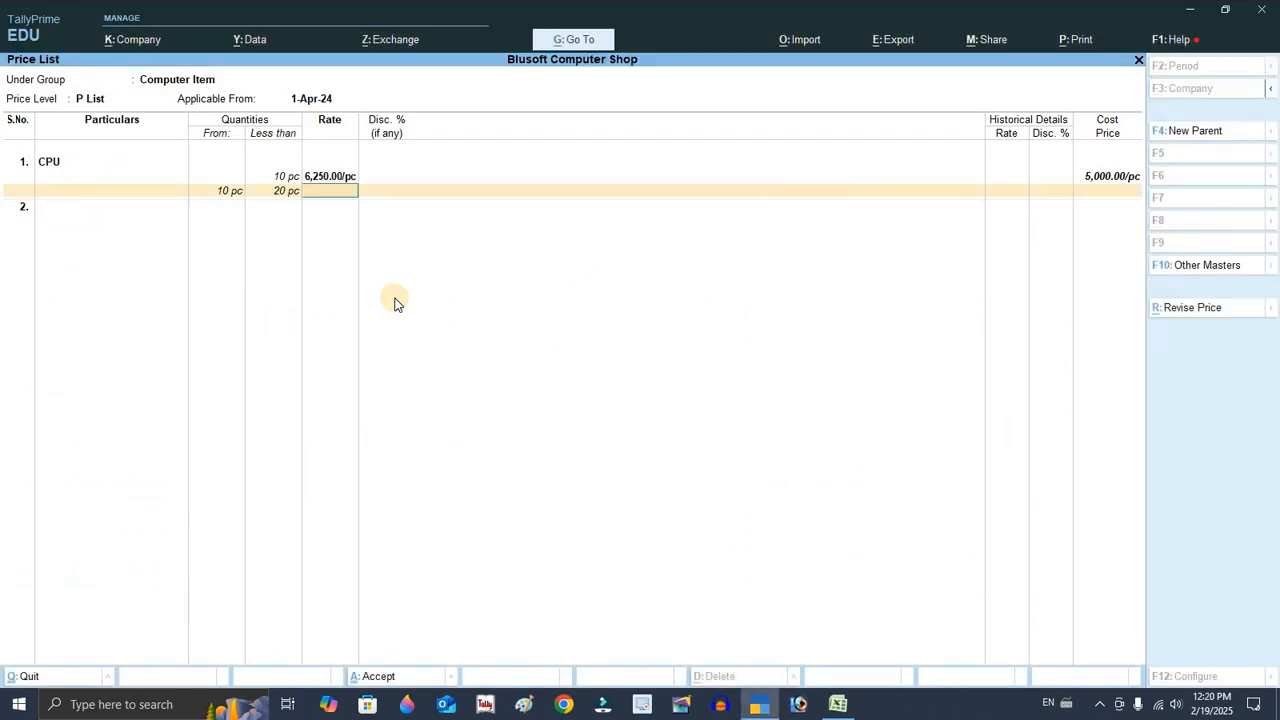
{"action": "type", "text": "500"}
{"action": "key", "text": "Return"}
Step: Add the CPU range from 20 to less than 100 pc at rate 5350, checking the price in Excel
{"action": "key", "text": "alt+Tab"}
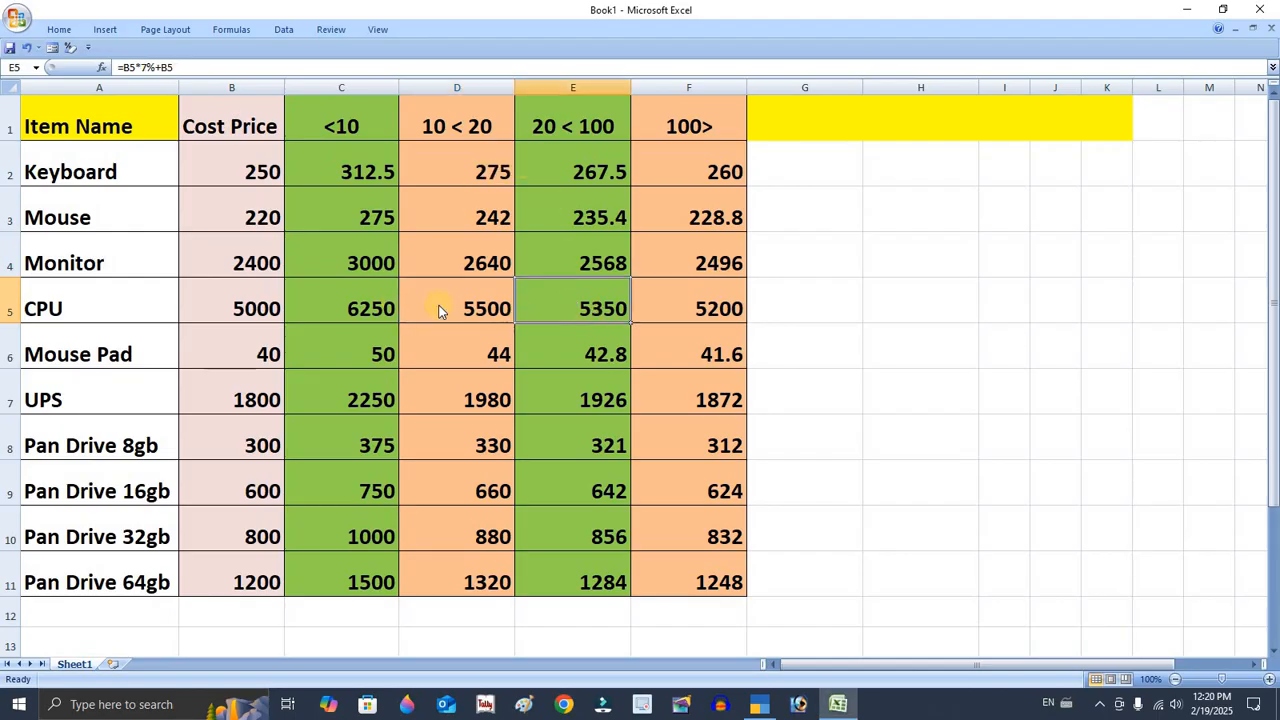
{"action": "key", "text": "alt+Tab"}
{"action": "type", "text": "53"}
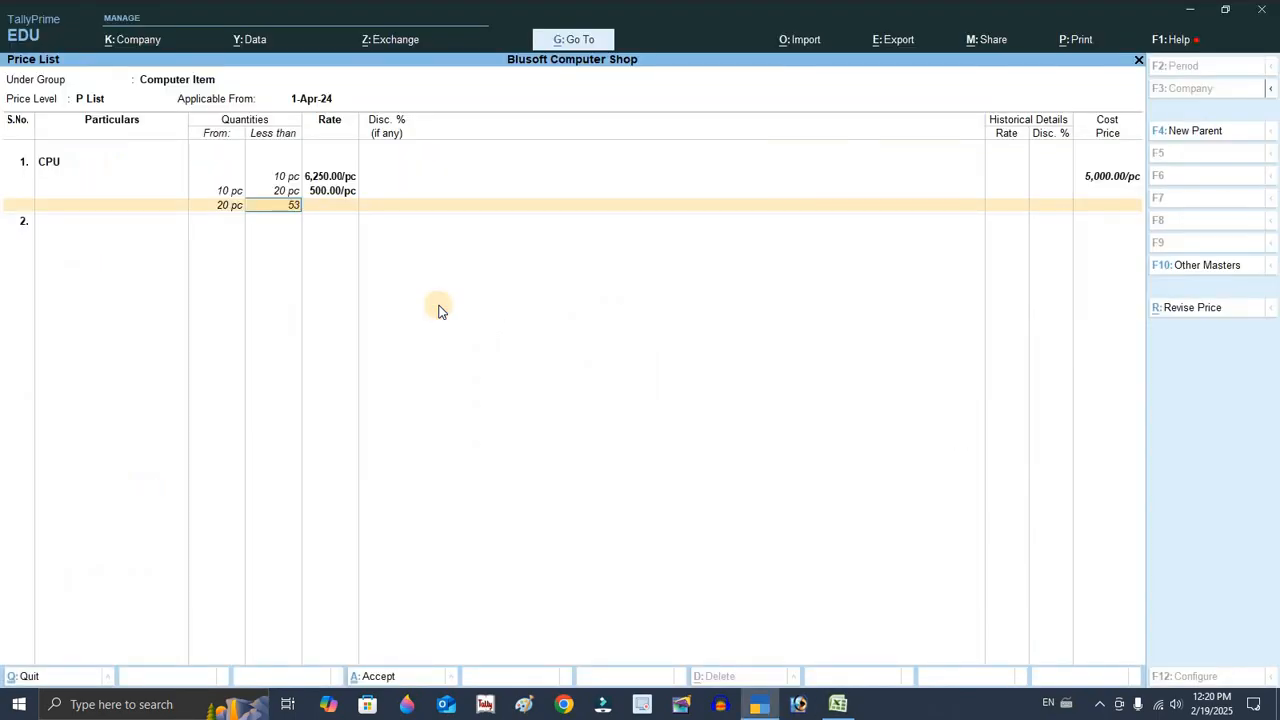
{"action": "key", "text": "BackSpace"}
{"action": "key", "text": "BackSpace"}
{"action": "type", "text": "100"}
{"action": "key", "text": "Return"}
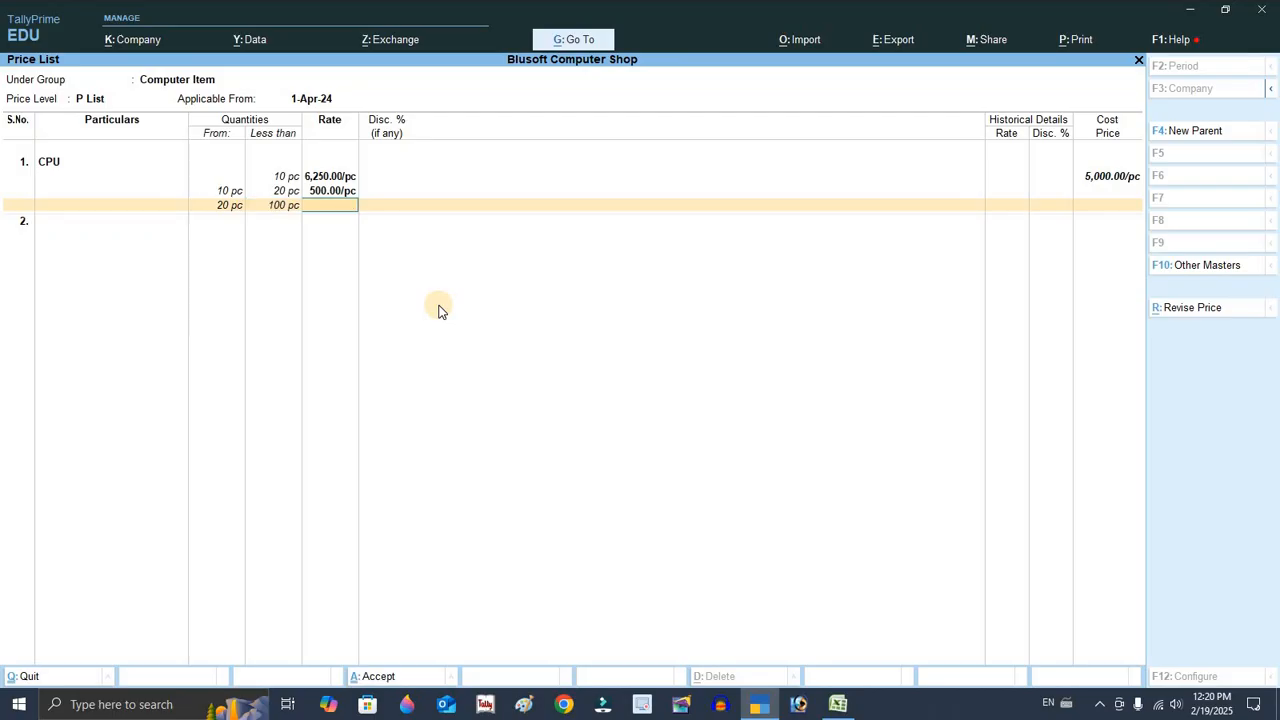
{"action": "type", "text": "5350"}
{"action": "key", "text": "Return"}
{"action": "key", "text": "Return"}
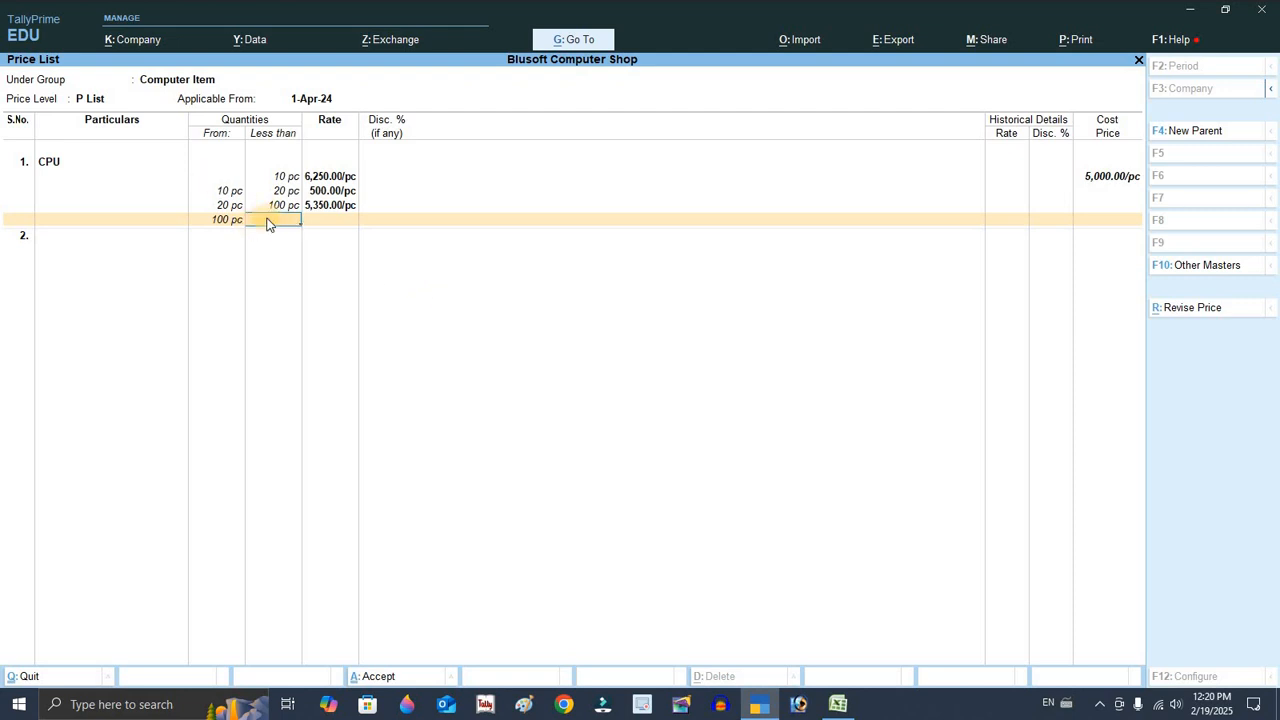
Step: Check the 100> price in Excel and set the CPU's open-ended range from 100 pc to rate 5,200
{"action": "key", "text": "alt+Tab"}
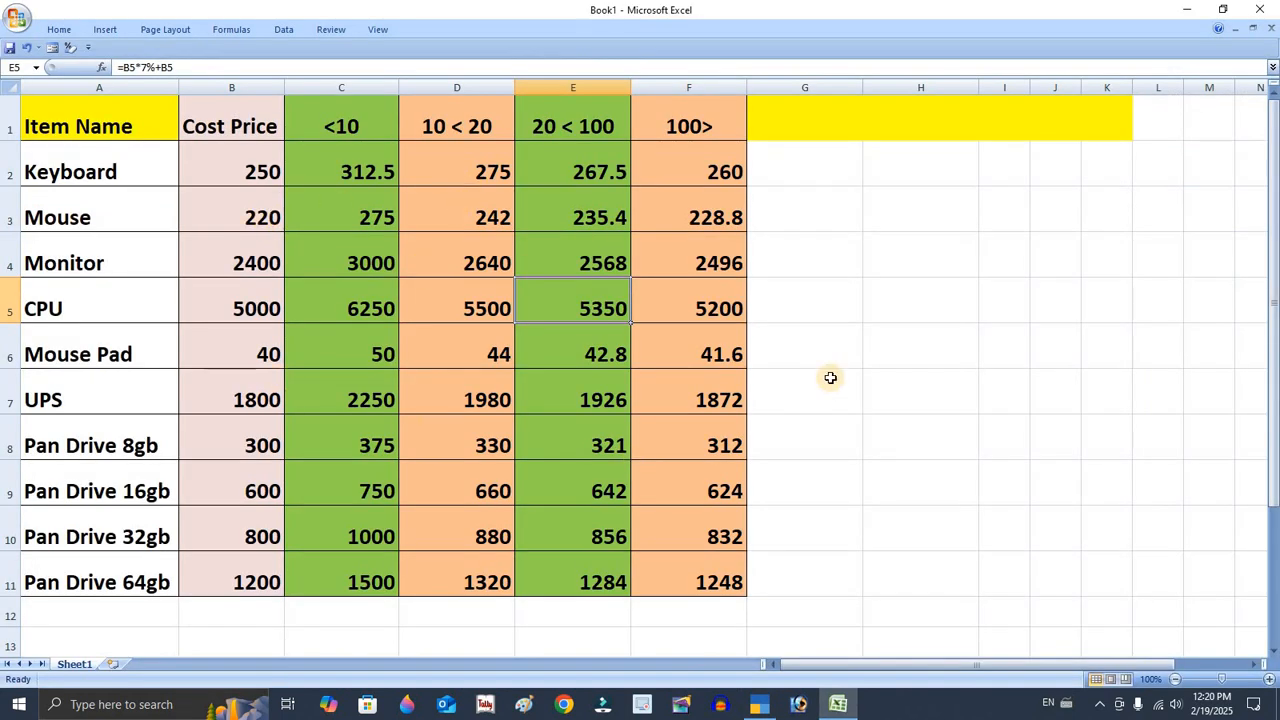
{"action": "key", "text": "alt+Tab"}
{"action": "type", "text": "5"}
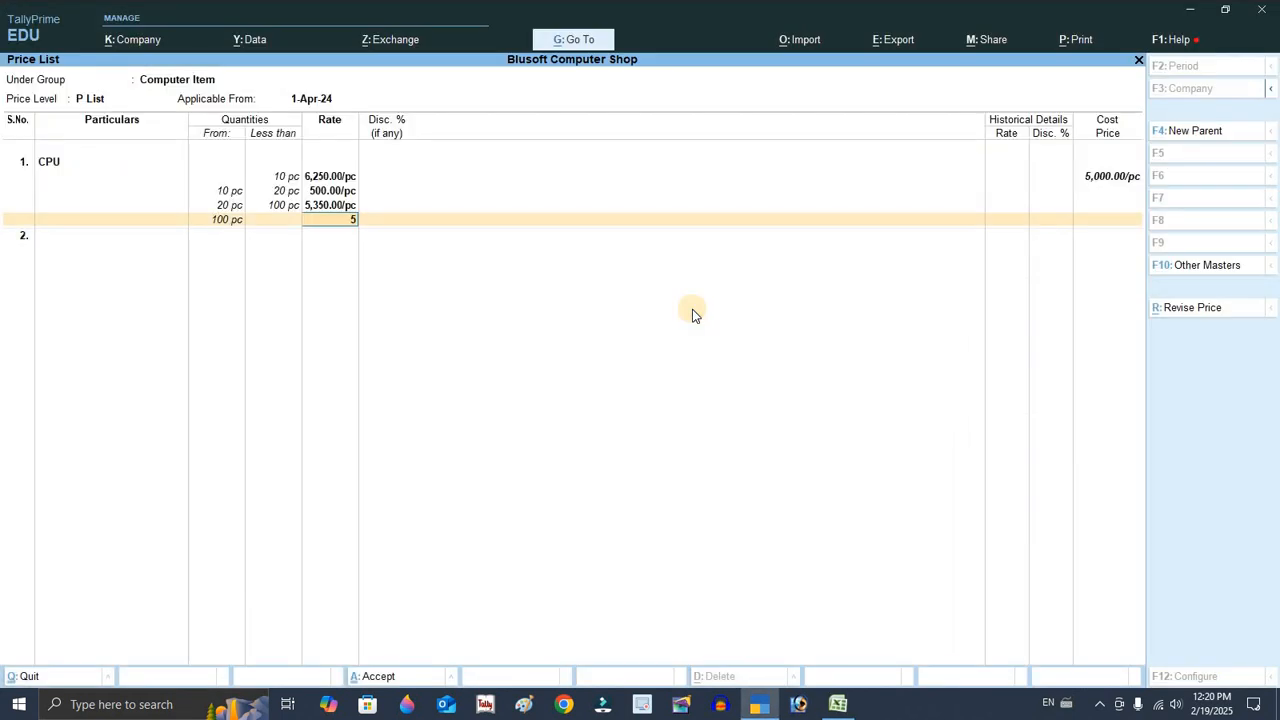
{"action": "type", "text": ",200"}
{"action": "key", "text": "Return"}
{"action": "key", "text": "Return"}
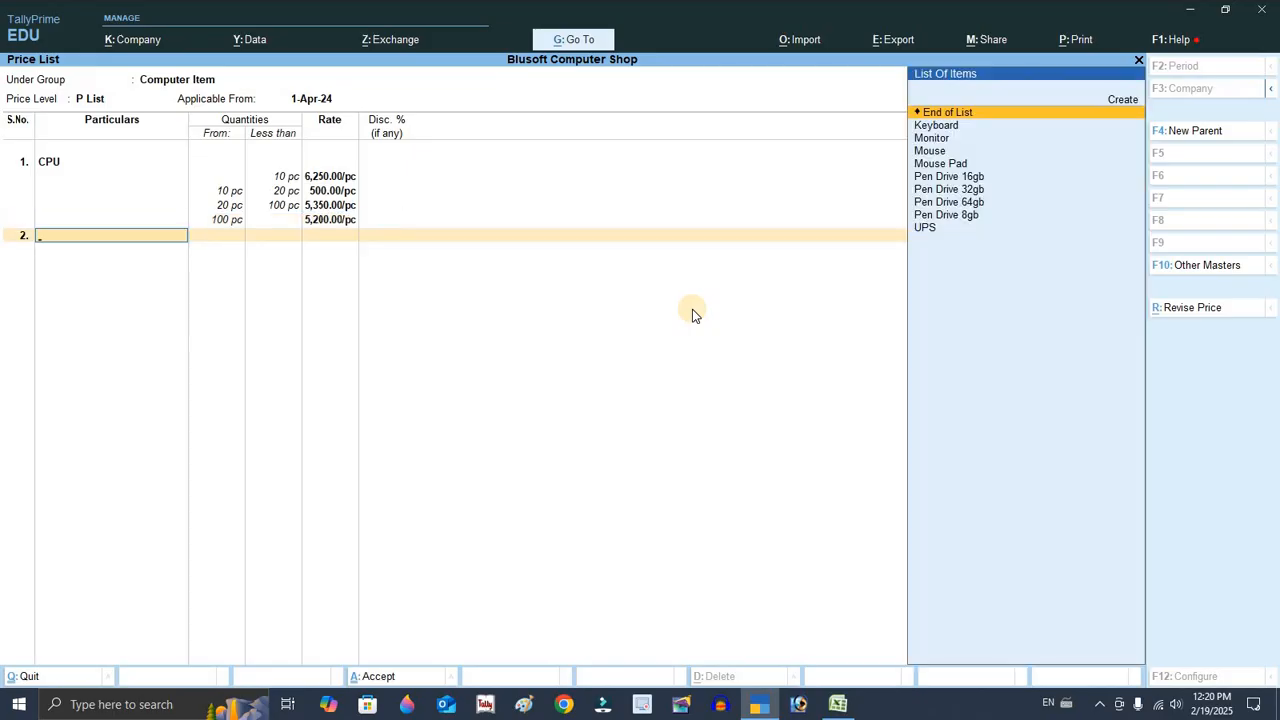
Step: Check the next item in Excel, then add Keyboard to the TallyPrime price list with a first range of less than 10 pc
{"action": "key", "text": "alt+Tab"}
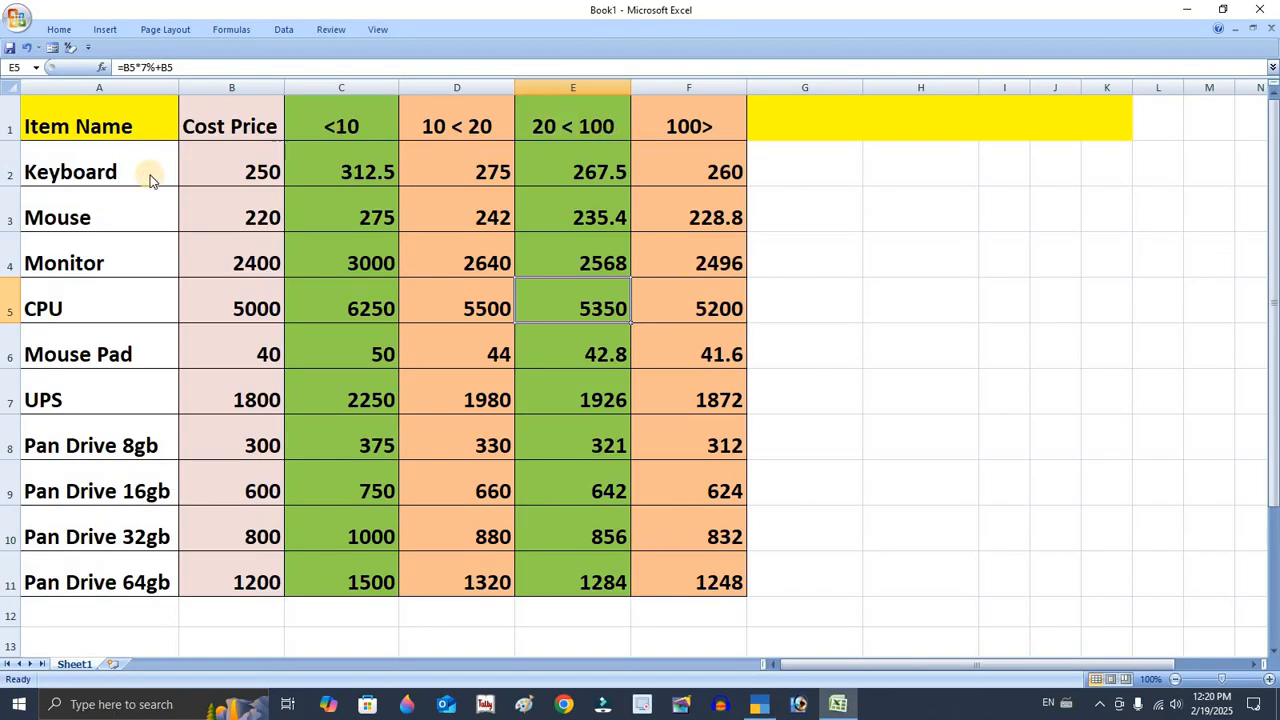
{"action": "key", "text": "alt+Tab"}
{"action": "type", "text": "K"}
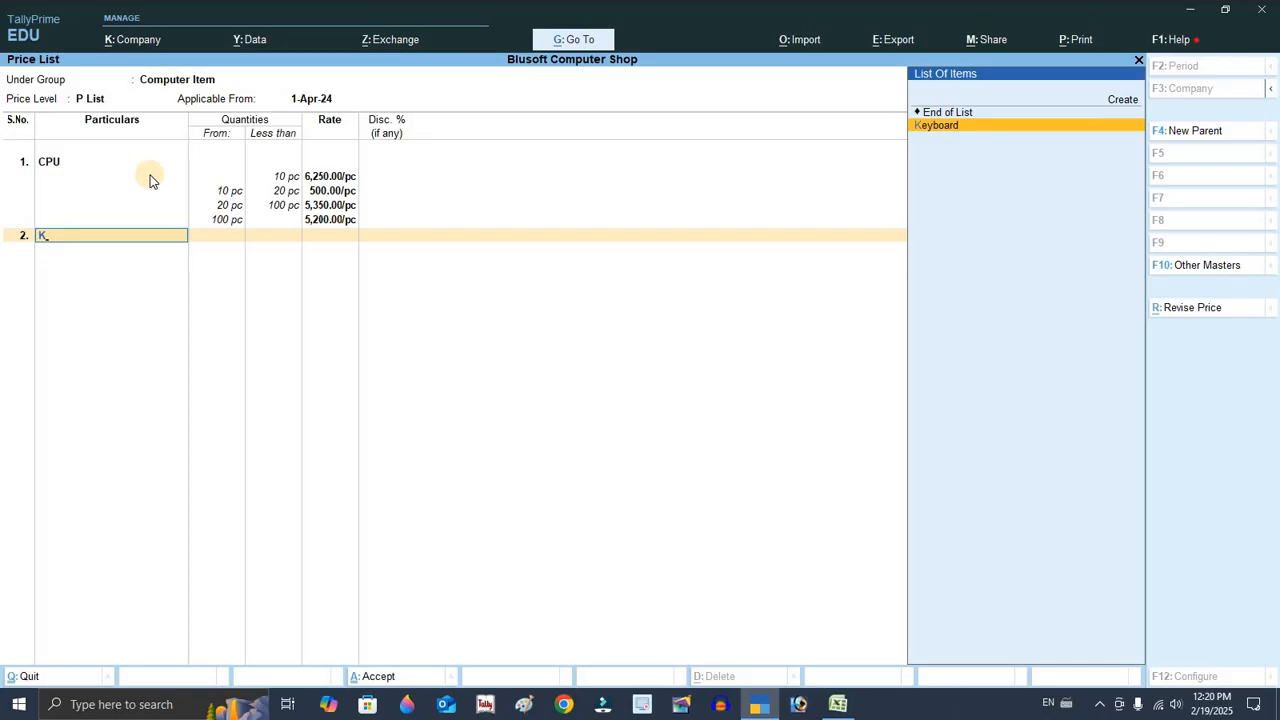
{"action": "key", "text": "Return"}
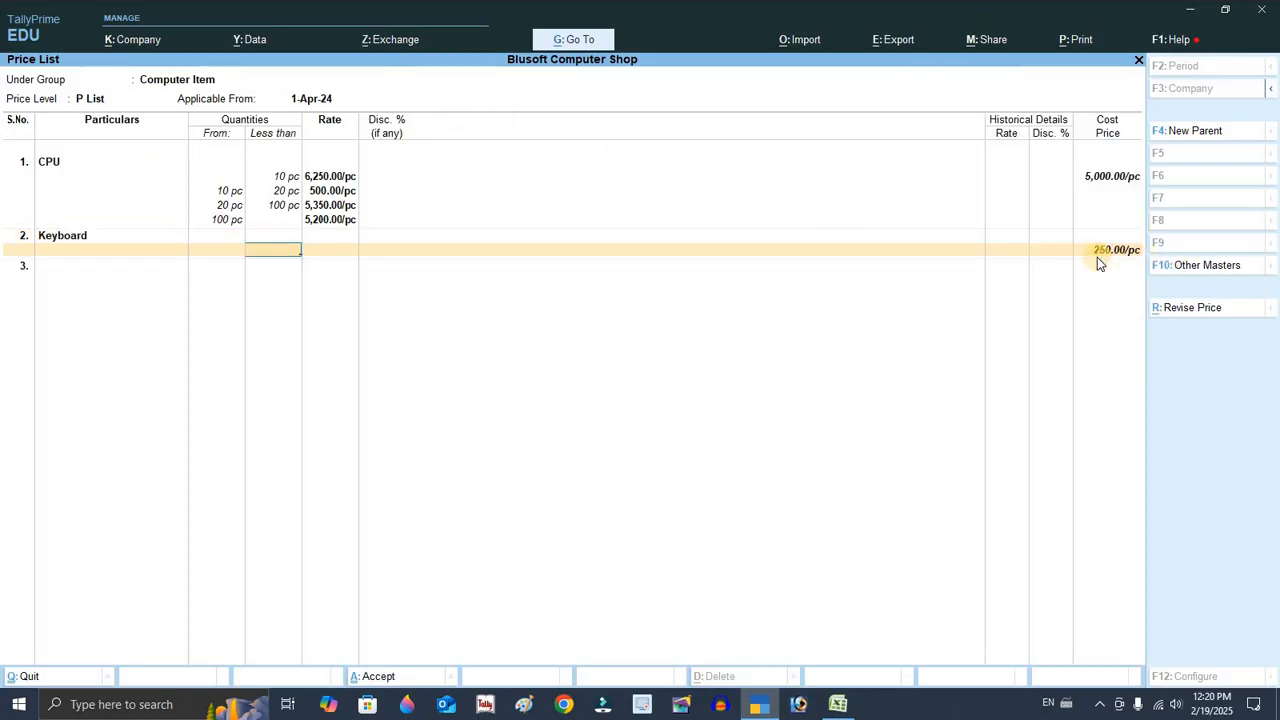
{"action": "type", "text": "10"}
{"action": "key", "text": "Return"}
Step: Look up the Keyboard's <10 price in Excel and enter rate 312.20 for its first range in TallyPrime
{"action": "key", "text": "alt+Tab"}
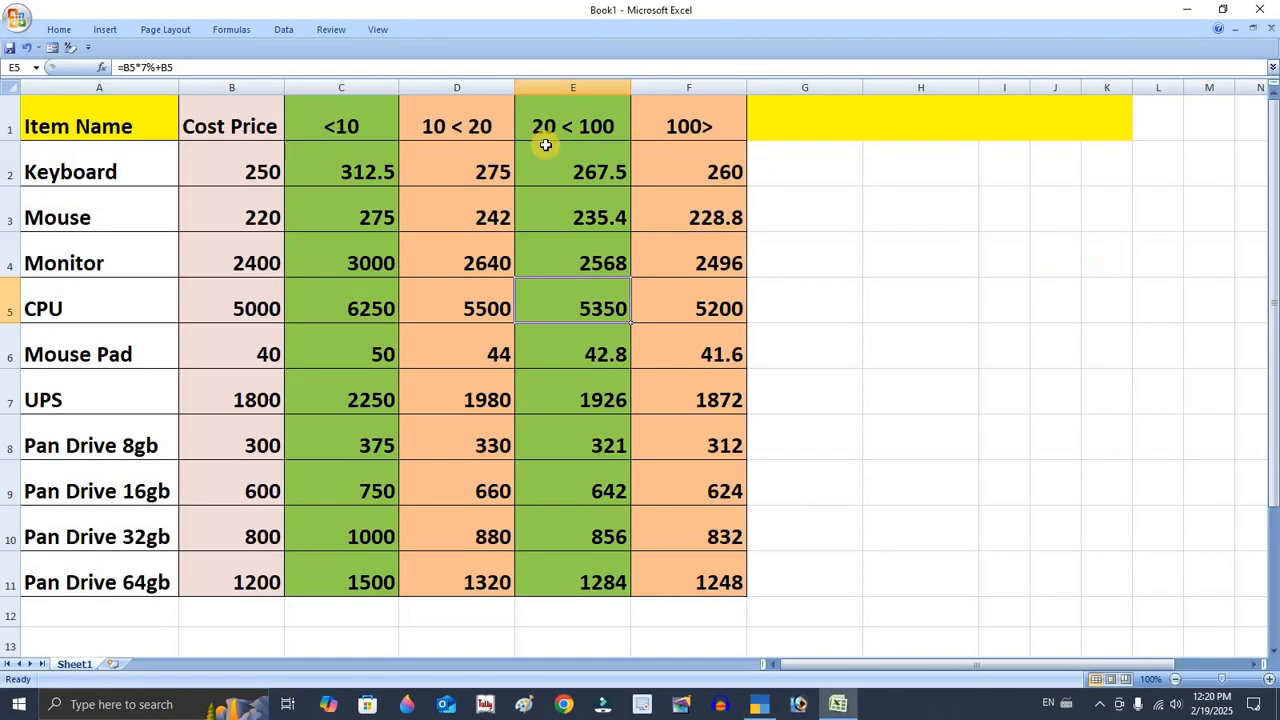
{"action": "double_click", "coordinate": [331, 169]}
{"action": "key", "text": "Return"}
{"action": "key", "text": "alt+Tab"}
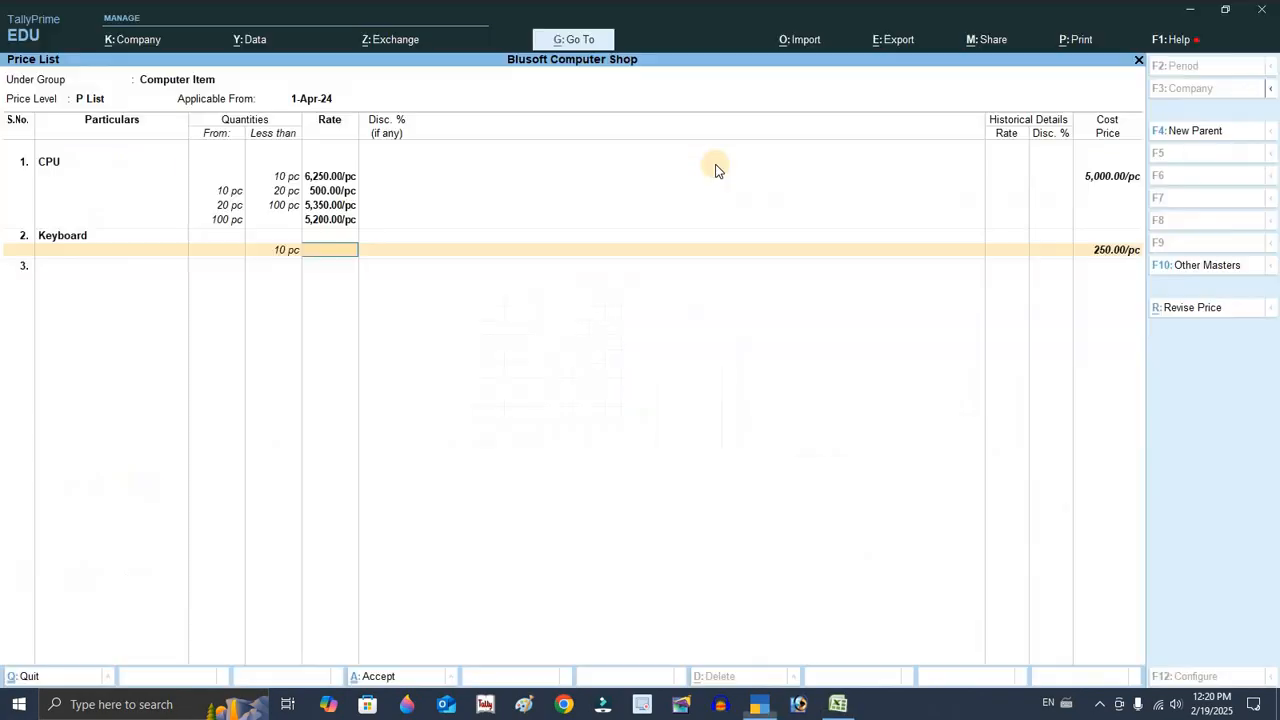
{"action": "type", "text": "312.20"}
{"action": "key", "text": "Return"}
{"action": "key", "text": "Return"}
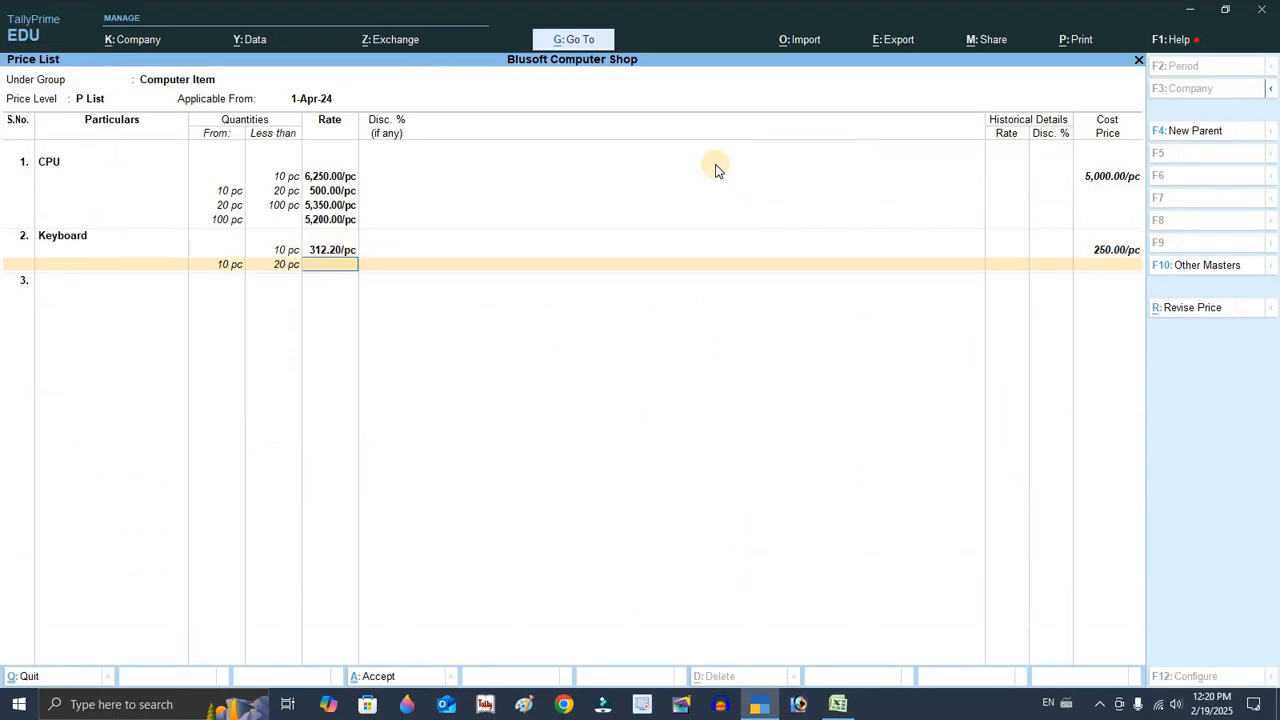
Step: Check the Keyboard's 10 < 20 price in Excel and set rate 275 for the 10 to less than 20 pc range
{"action": "key", "text": "alt+Tab"}
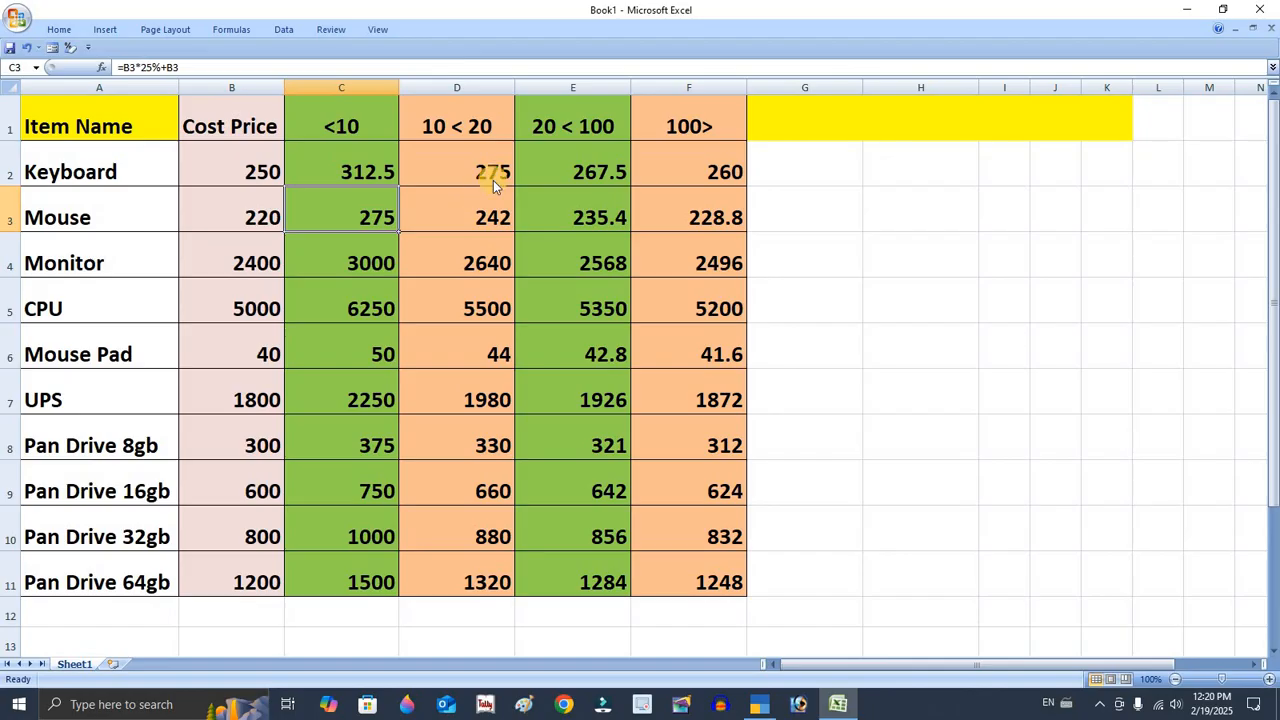
{"action": "key", "text": "alt+Tab"}
{"action": "type", "text": "275"}
{"action": "key", "text": "Return"}
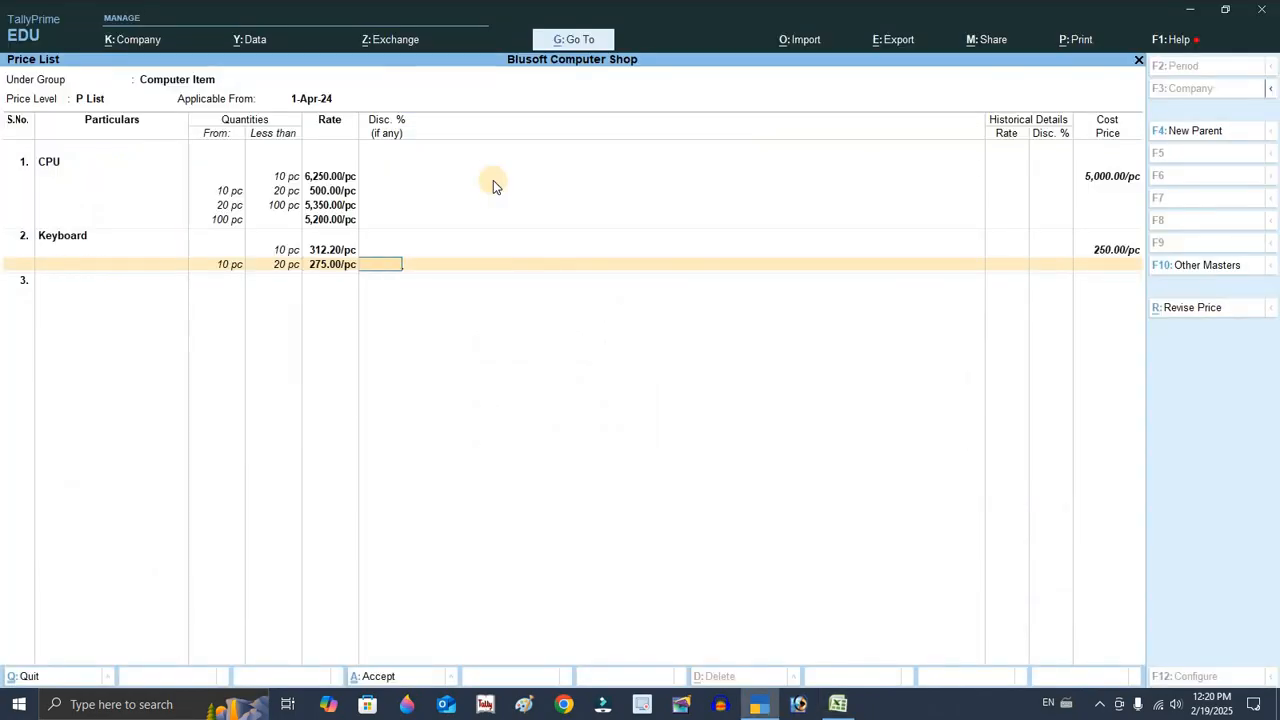
{"action": "key", "text": "Return"}
Step: Check the Keyboard's 20 < 100 price in Excel and set rate 267.50 for the 20 to less than 100 pc range in TallyPrime
{"action": "type", "text": "100"}
{"action": "key", "text": "Return"}
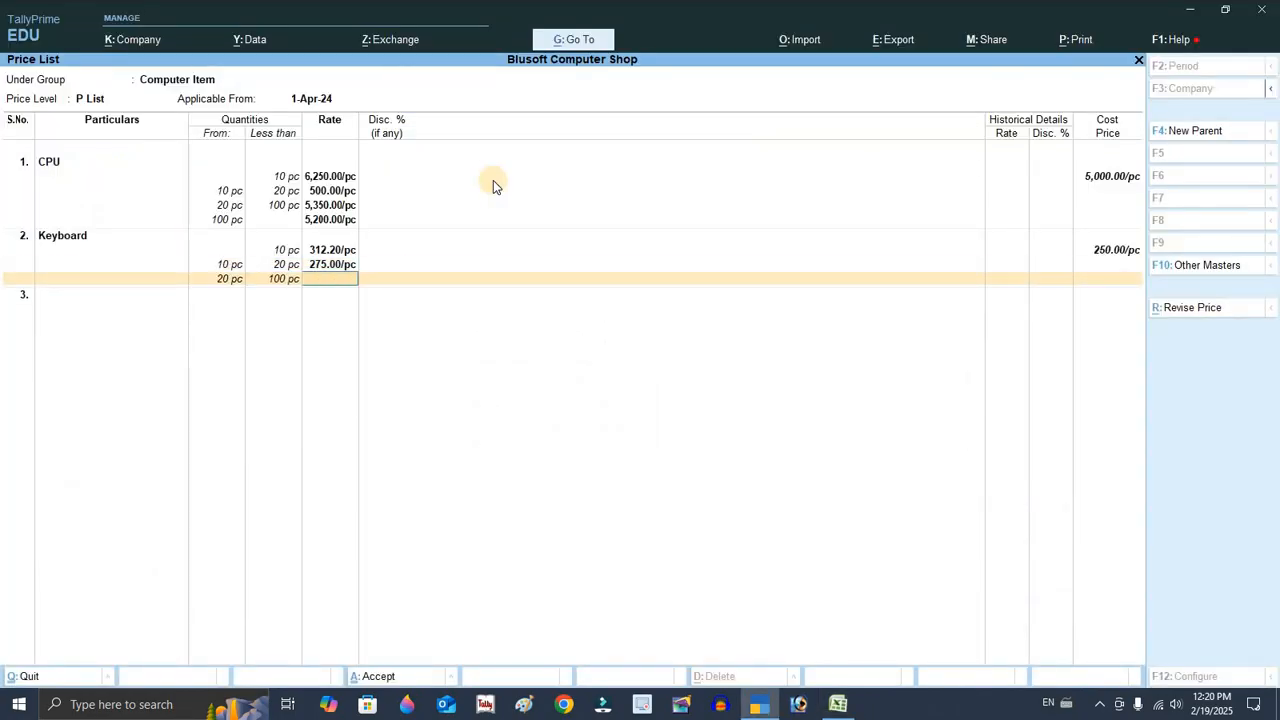
{"action": "key", "text": "alt+Tab"}
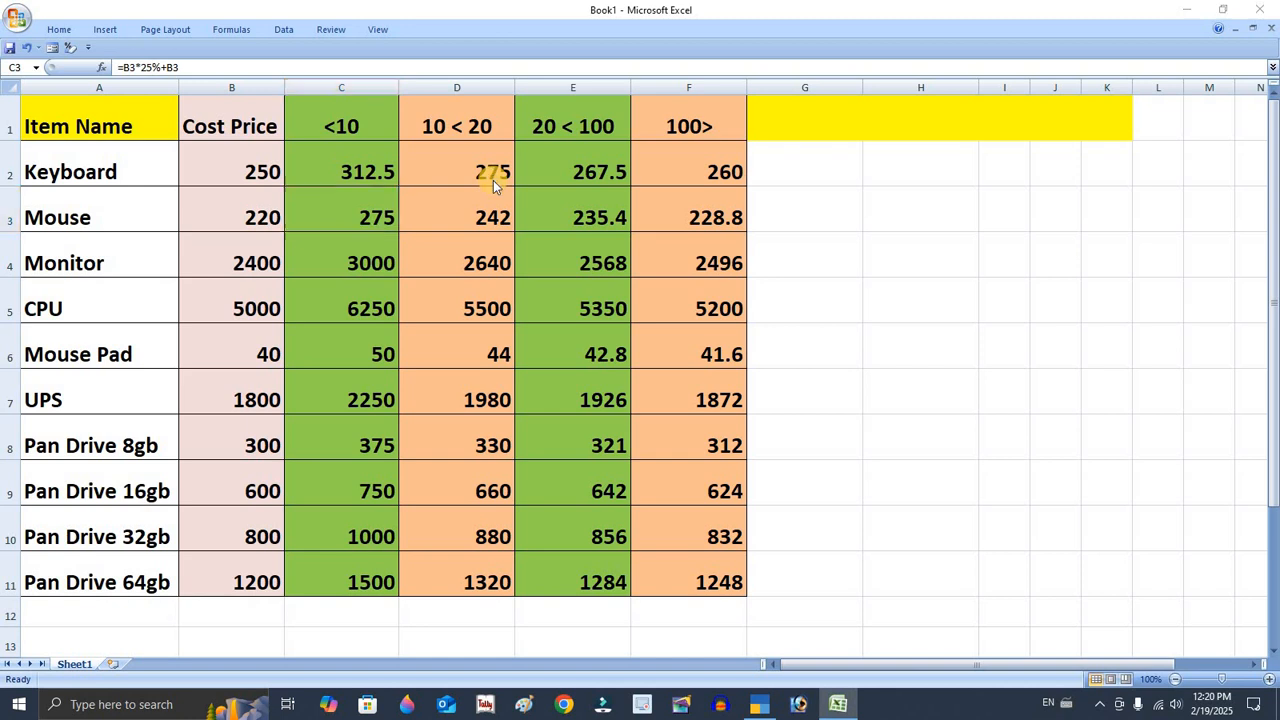
{"action": "key", "text": "alt+Tab"}
{"action": "type", "text": "267.50"}
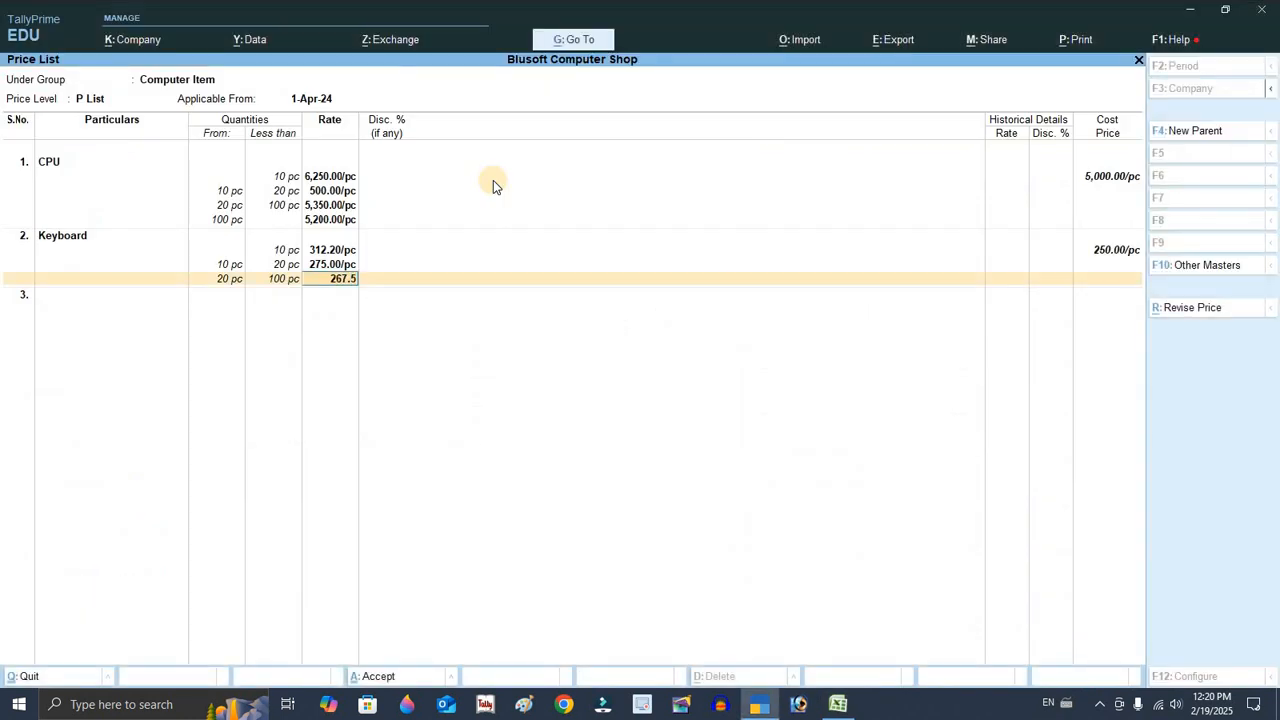
{"action": "key", "text": "Return"}
{"action": "key", "text": "Return"}
{"action": "key", "text": "Return"}
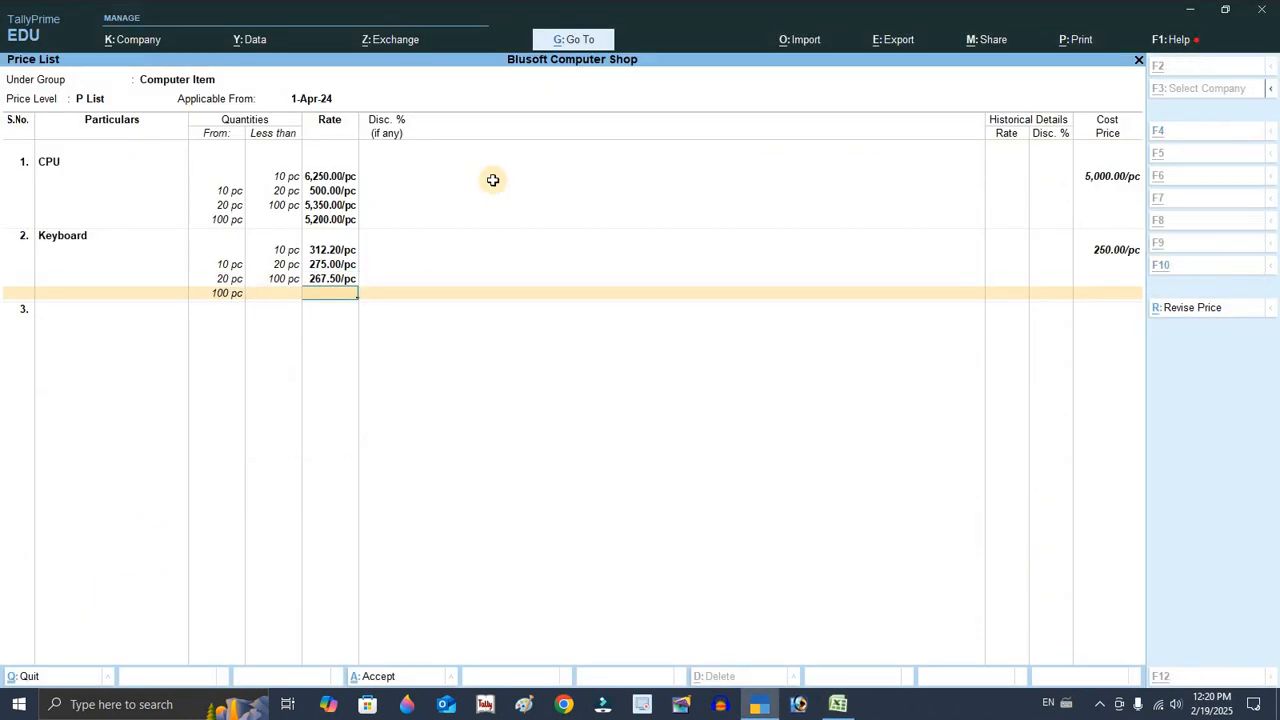
Step: Check the Keyboard's 100> price in Excel and set its open-ended range from 100 pc to rate 260 in TallyPrime
{"action": "key", "text": "alt+Tab"}
{"action": "left_click", "coordinate": [735, 172]}
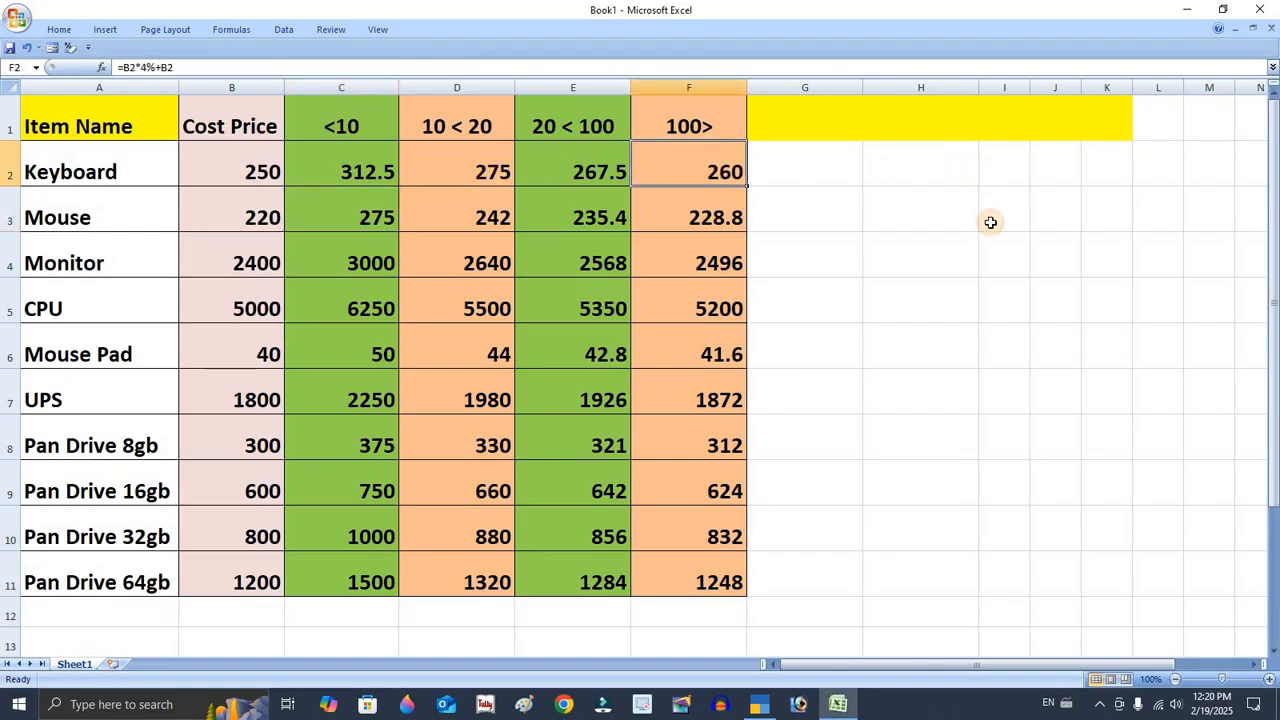
{"action": "key", "text": "alt+Tab"}
{"action": "type", "text": "260"}
{"action": "key", "text": "Return"}
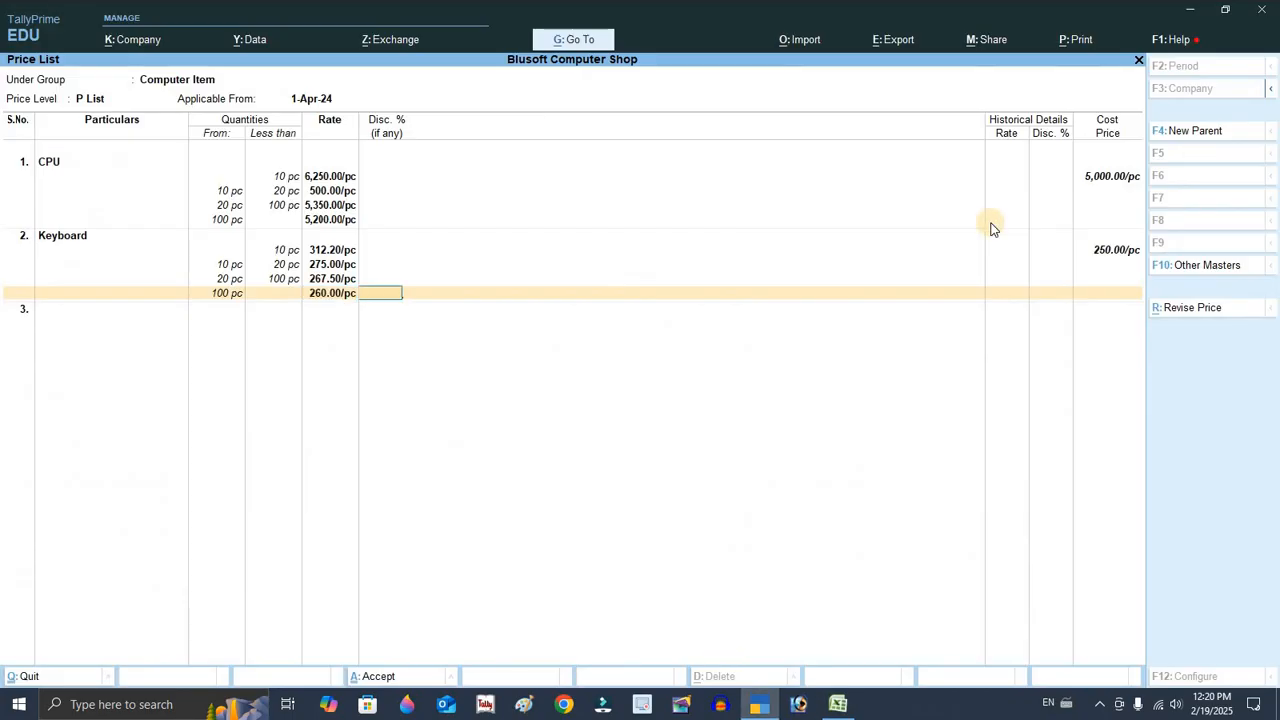
{"action": "key", "text": "Return"}
{"action": "key", "text": "alt+Tab"}
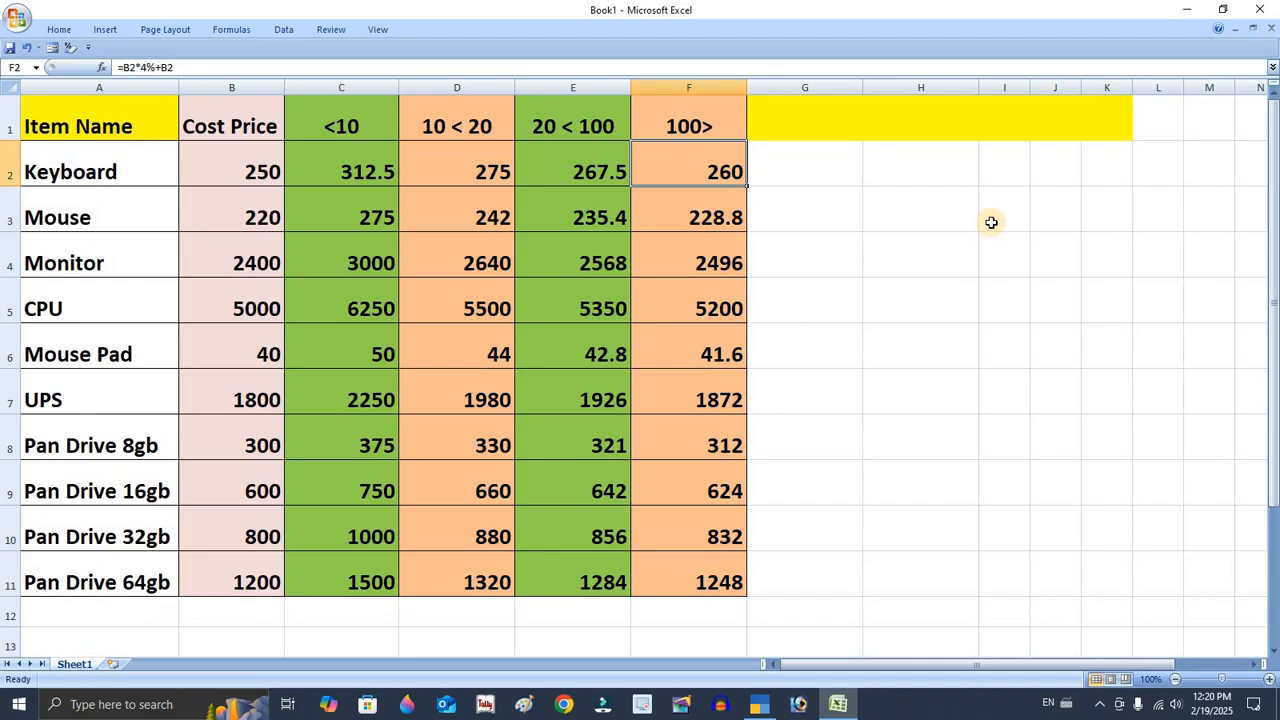
{"action": "left_click", "coordinate": [229, 219]}
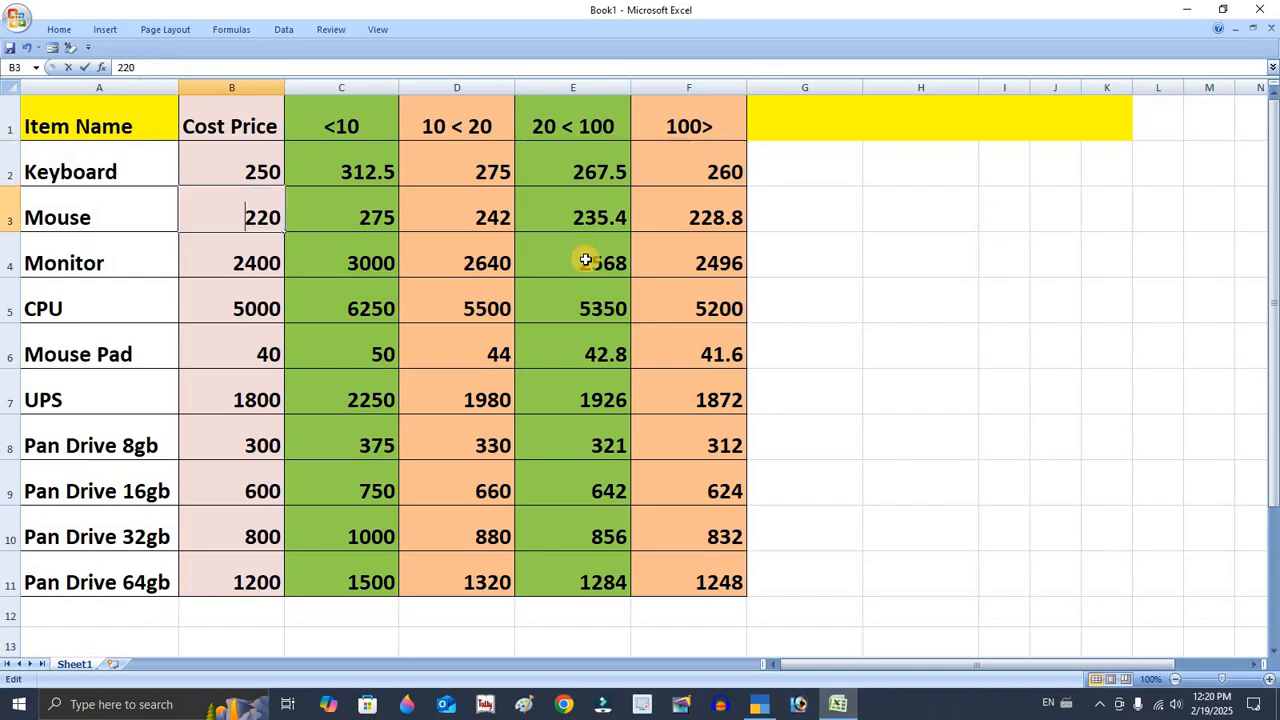
{"action": "double_click", "coordinate": [292, 305]}
{"action": "type", "text": "="}
{"action": "left_click", "coordinate": [252, 222]}
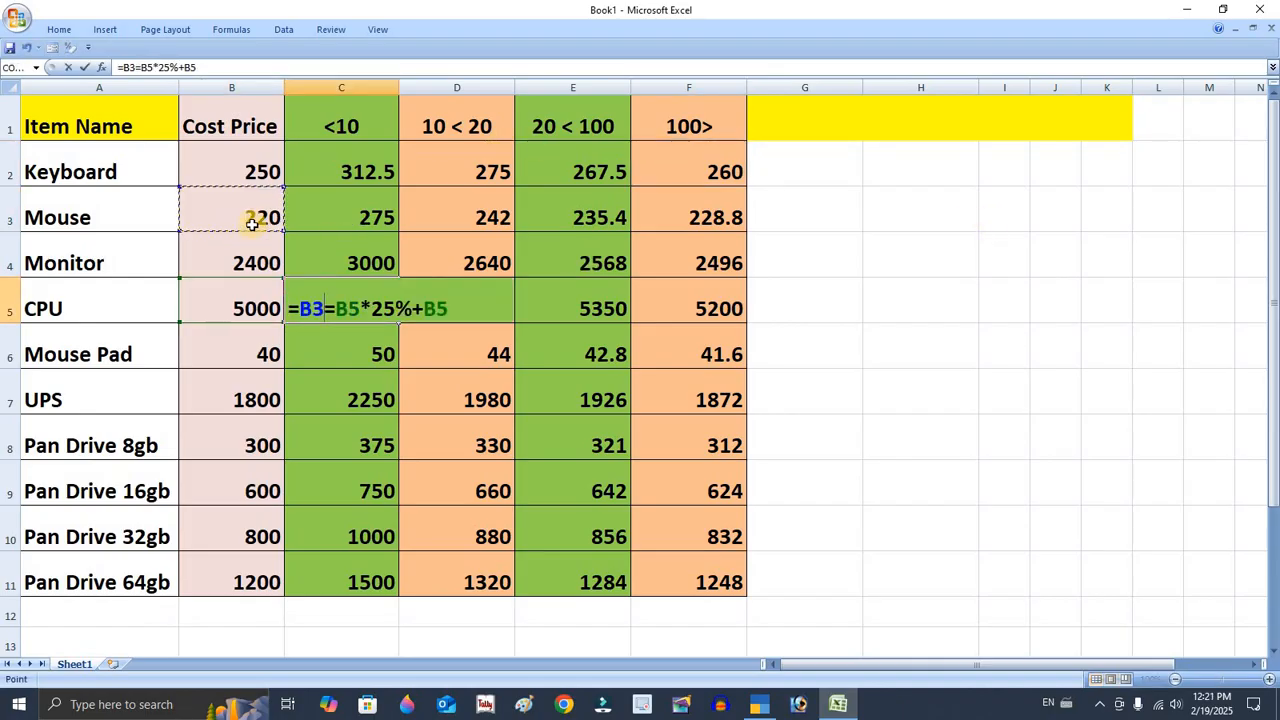
{"action": "key", "text": "Escape"}
Step: Select the Mouse's cost price in Excel, then add Mouse to the TallyPrime price list with a first range of less than 10 pc
{"action": "left_click", "coordinate": [252, 222]}
{"action": "key", "text": "alt+Tab"}
{"action": "left_click", "coordinate": [698, 312]}
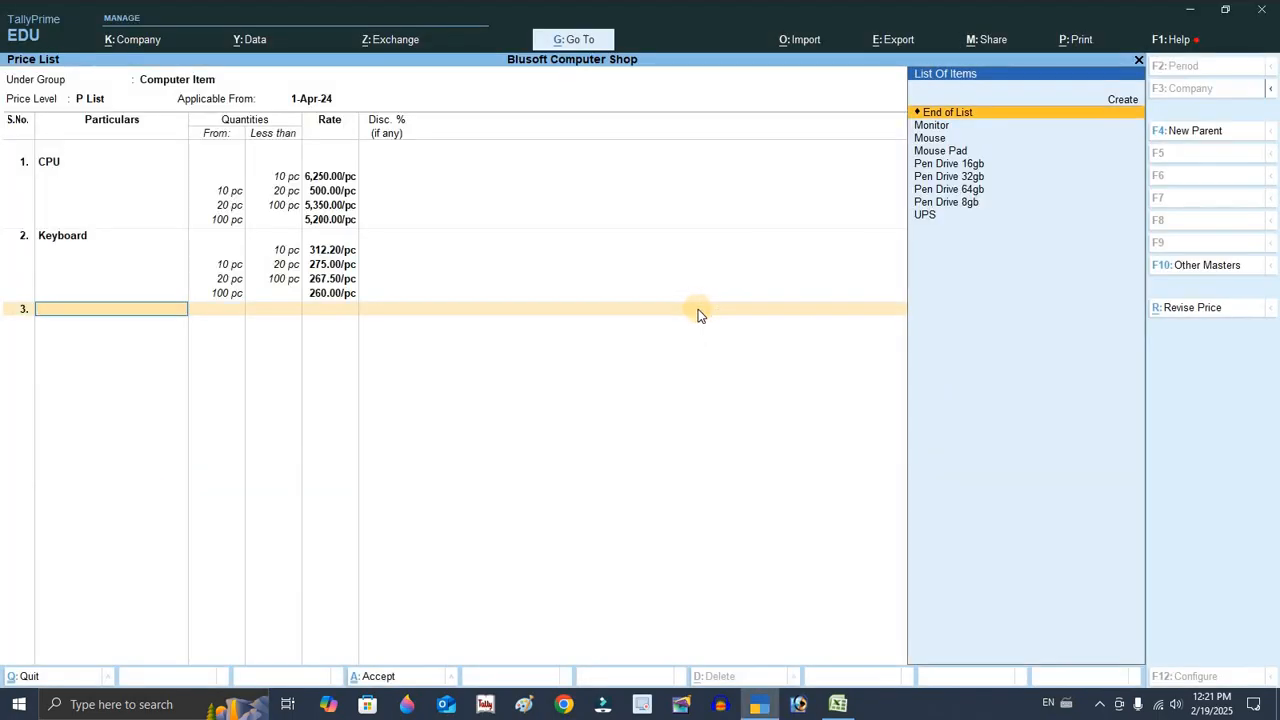
{"action": "type", "text": "mo"}
{"action": "key", "text": "Down"}
{"action": "key", "text": "Down"}
{"action": "key", "text": "Return"}
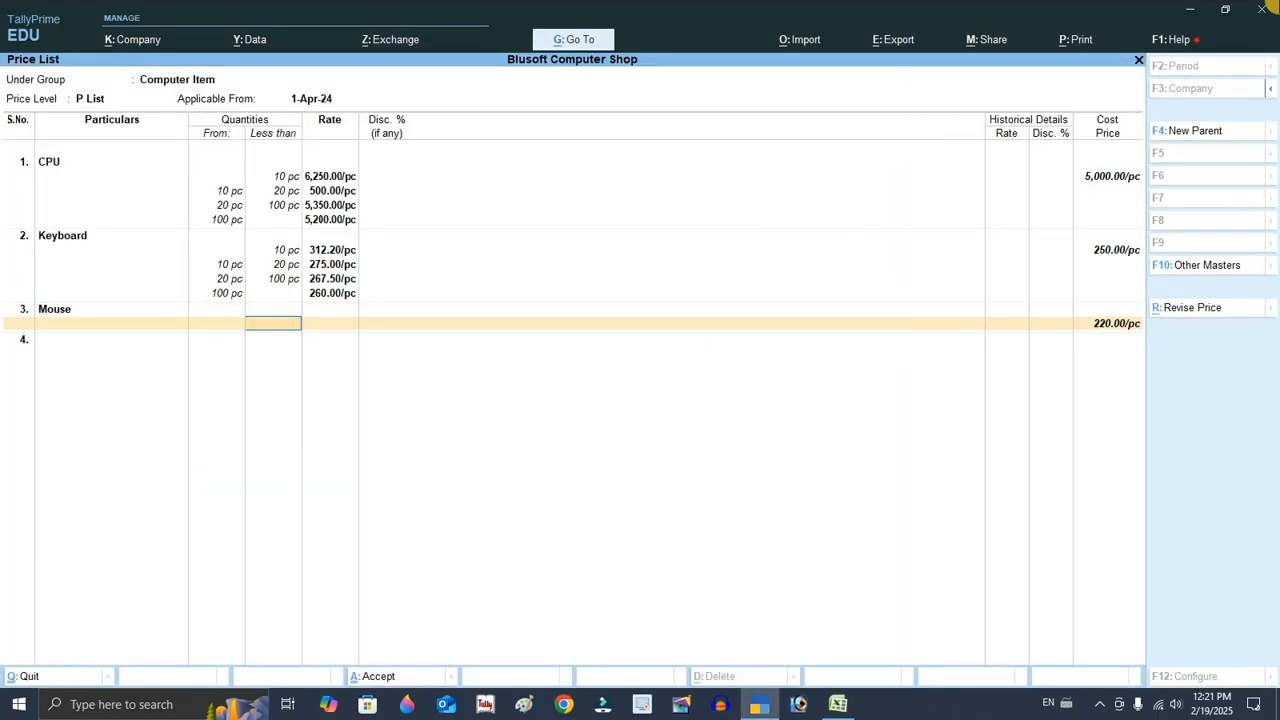
{"action": "type", "text": "10"}
{"action": "key", "text": "Return"}
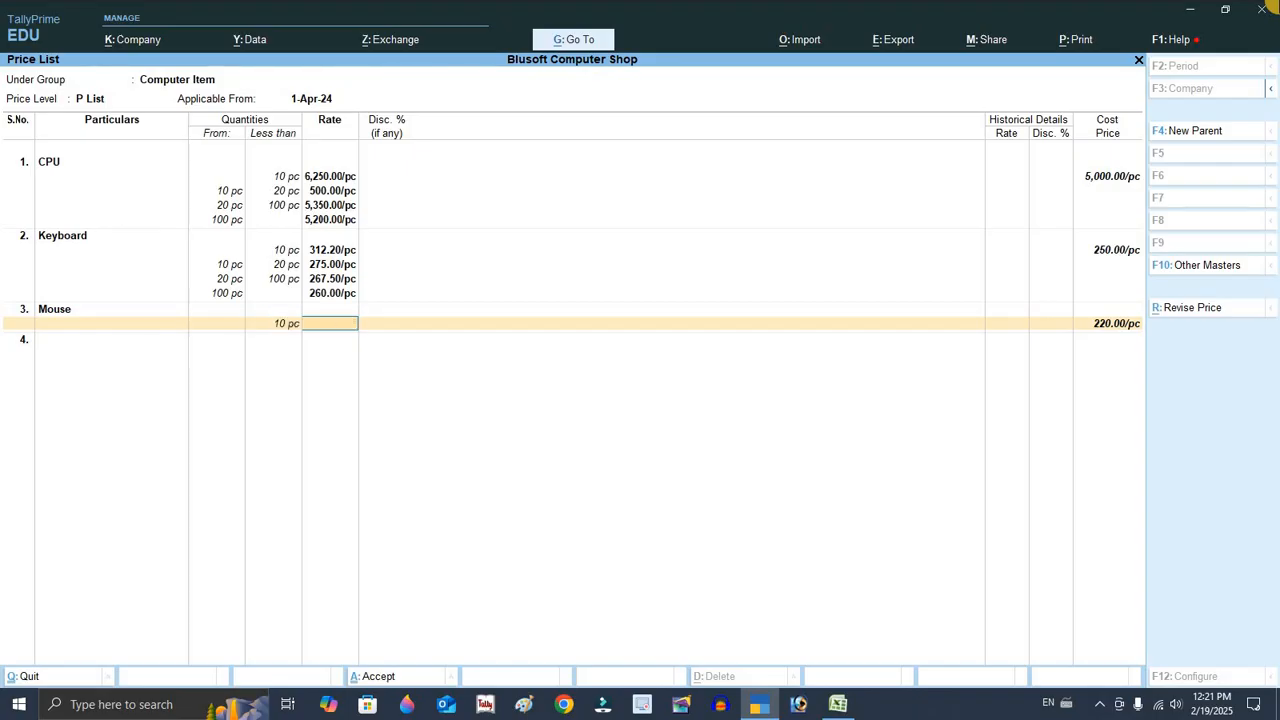
Step: Look up the Mouse's <10 price in Excel and enter rate 275 for its first range in TallyPrime
{"action": "key", "text": "alt+Tab"}
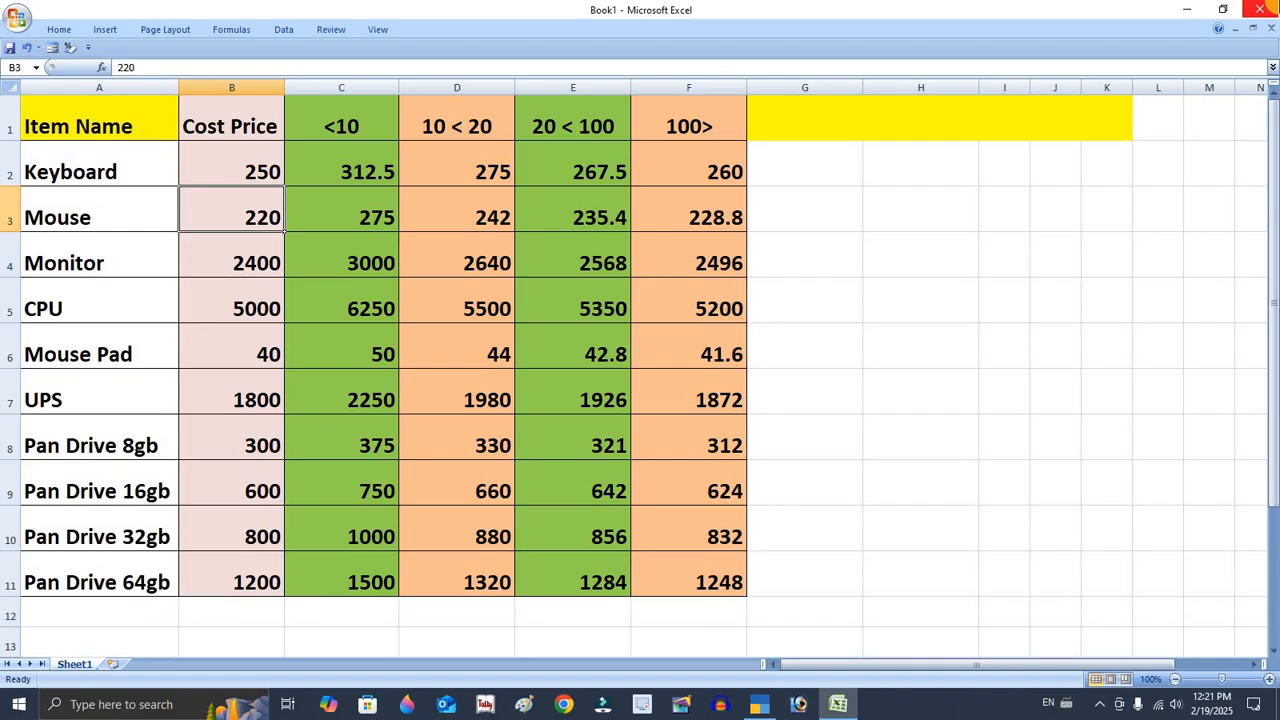
{"action": "key", "text": "Right"}
{"action": "key", "text": "alt+Tab"}
{"action": "type", "text": "2"}
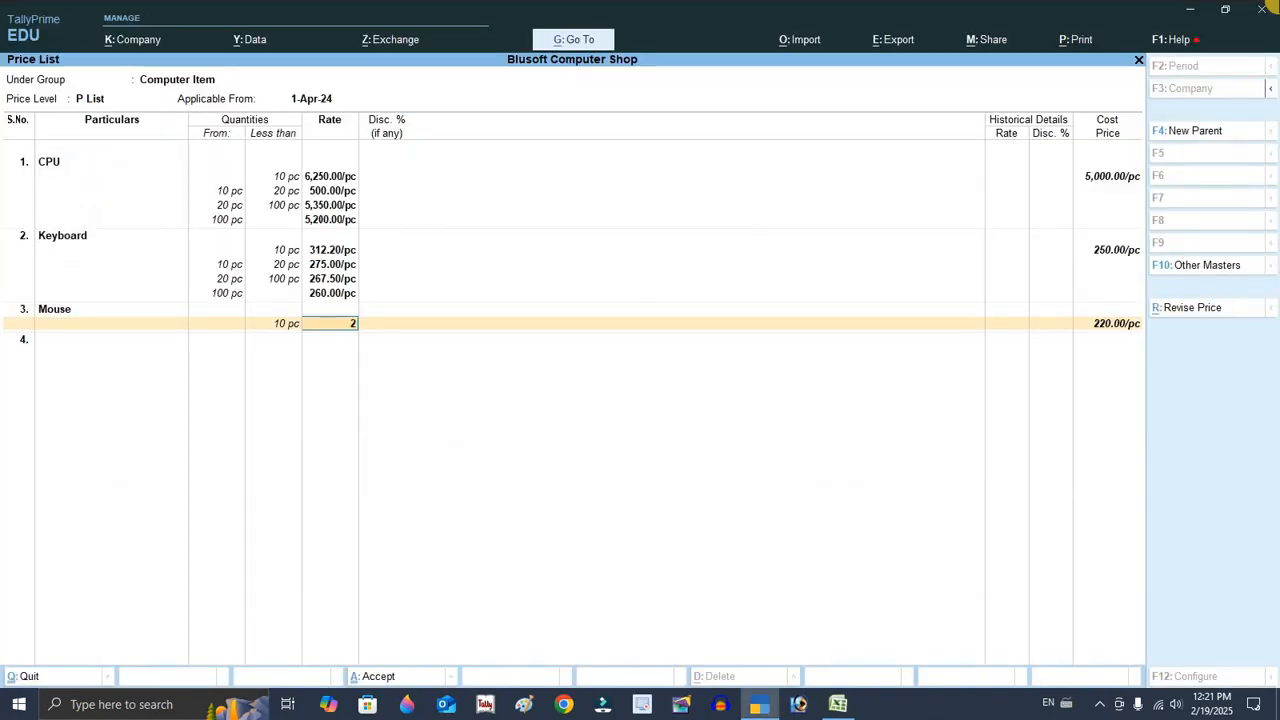
{"action": "type", "text": "75"}
{"action": "key", "text": "Return"}
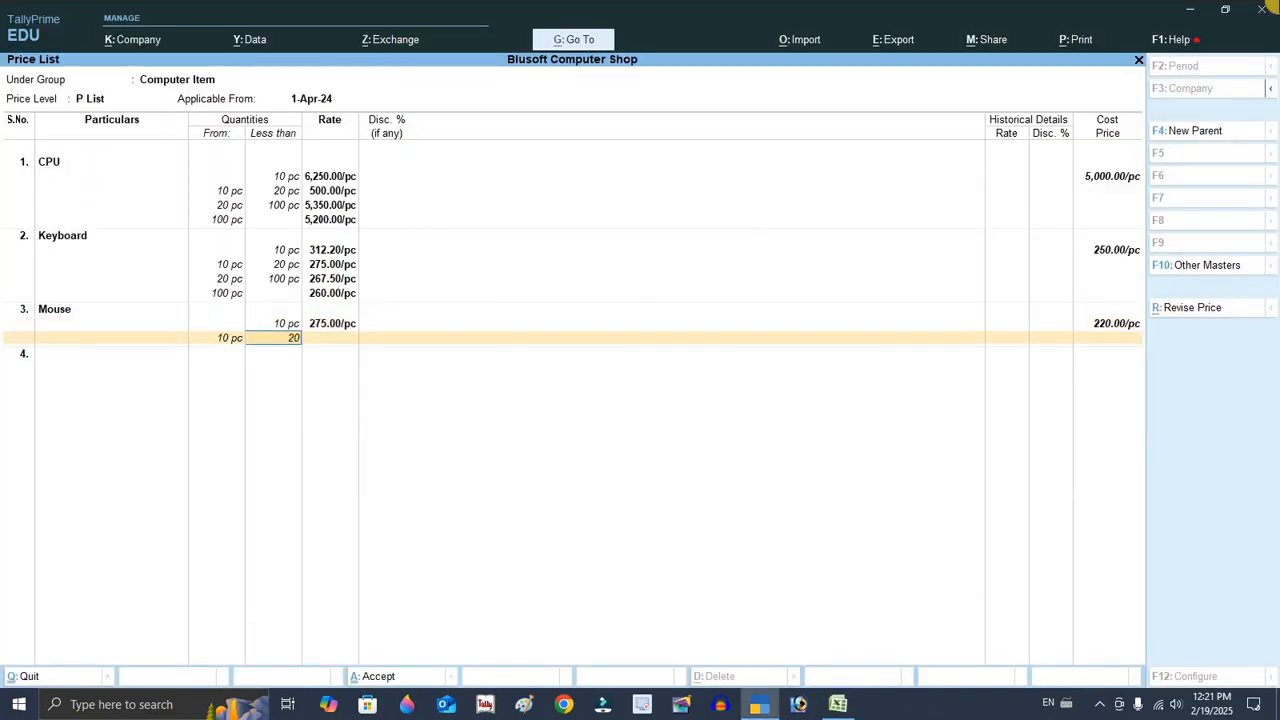
Step: Check the Mouse's 10 < 20 price in Excel and set rate 242 for the 10 to less than 20 pc range in TallyPrime
{"action": "key", "text": "alt+Tab"}
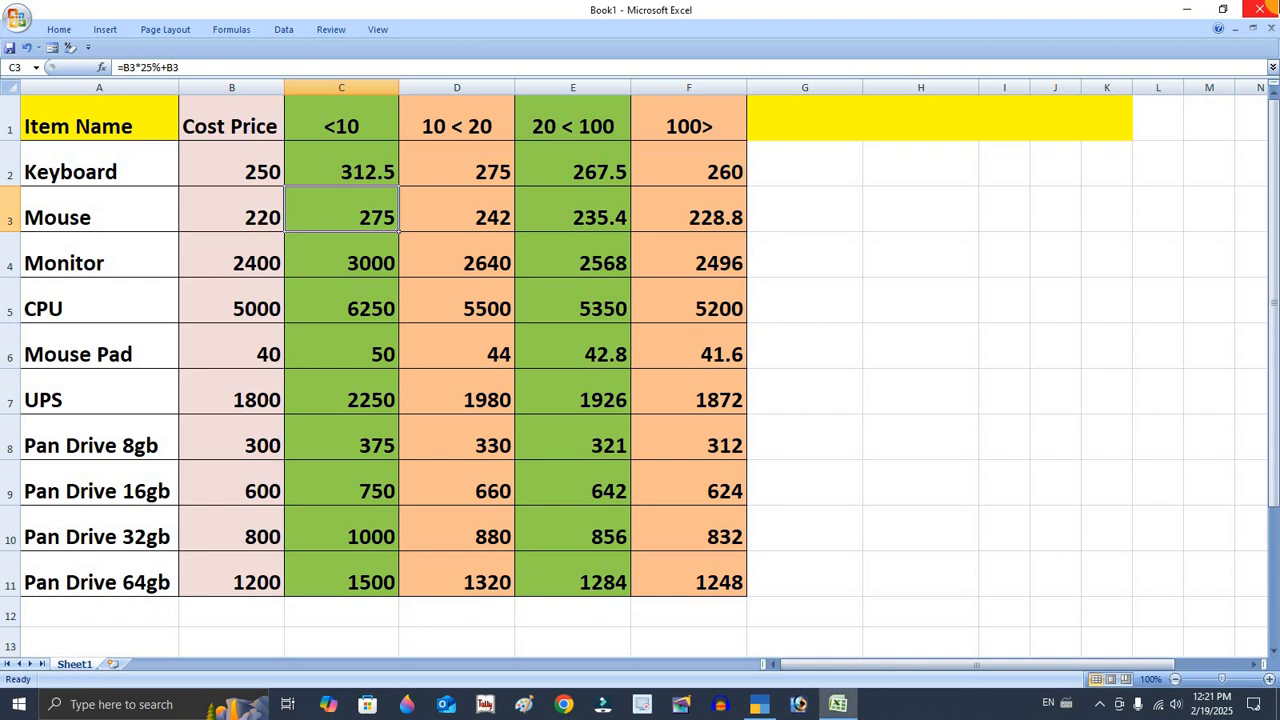
{"action": "key", "text": "Right"}
{"action": "key", "text": "alt+Tab"}
{"action": "type", "text": "242"}
{"action": "key", "text": "Return"}
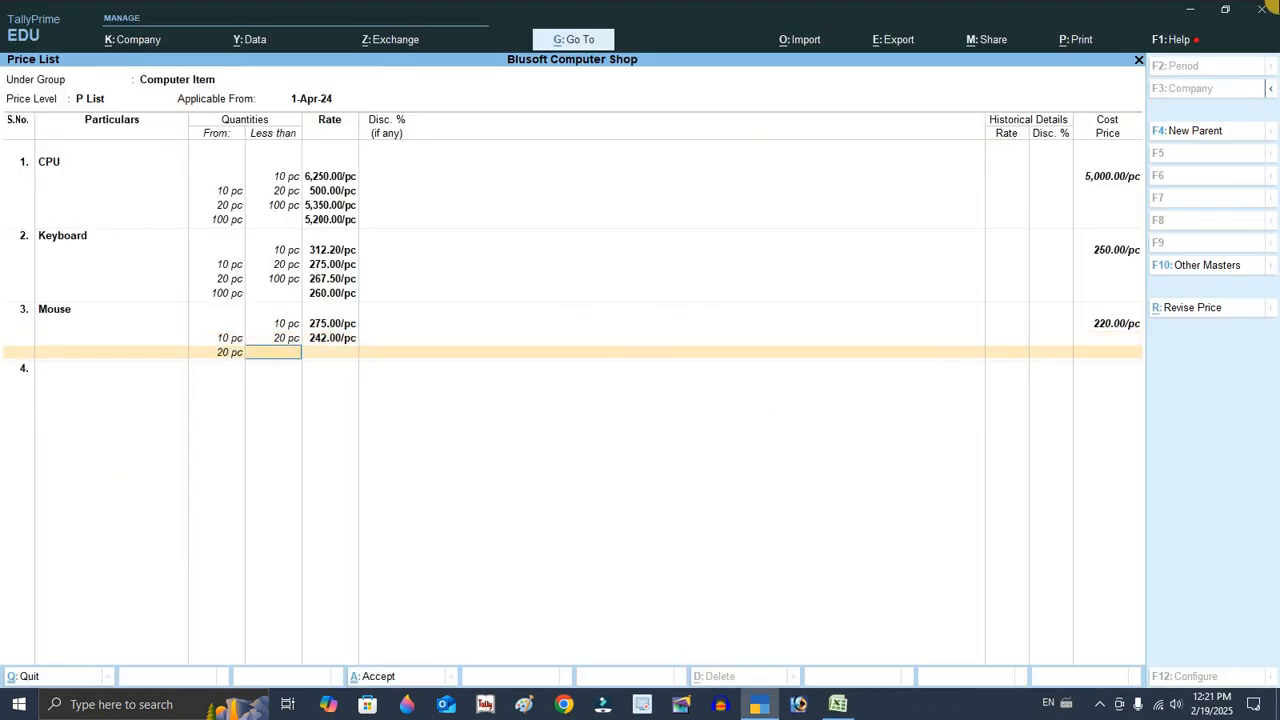
Step: Add the Mouse's 20 to less than 100 pc range and set its rate to 235.40 from the Excel table
{"action": "type", "text": "100"}
{"action": "key", "text": "Return"}
{"action": "key", "text": "alt+Tab"}
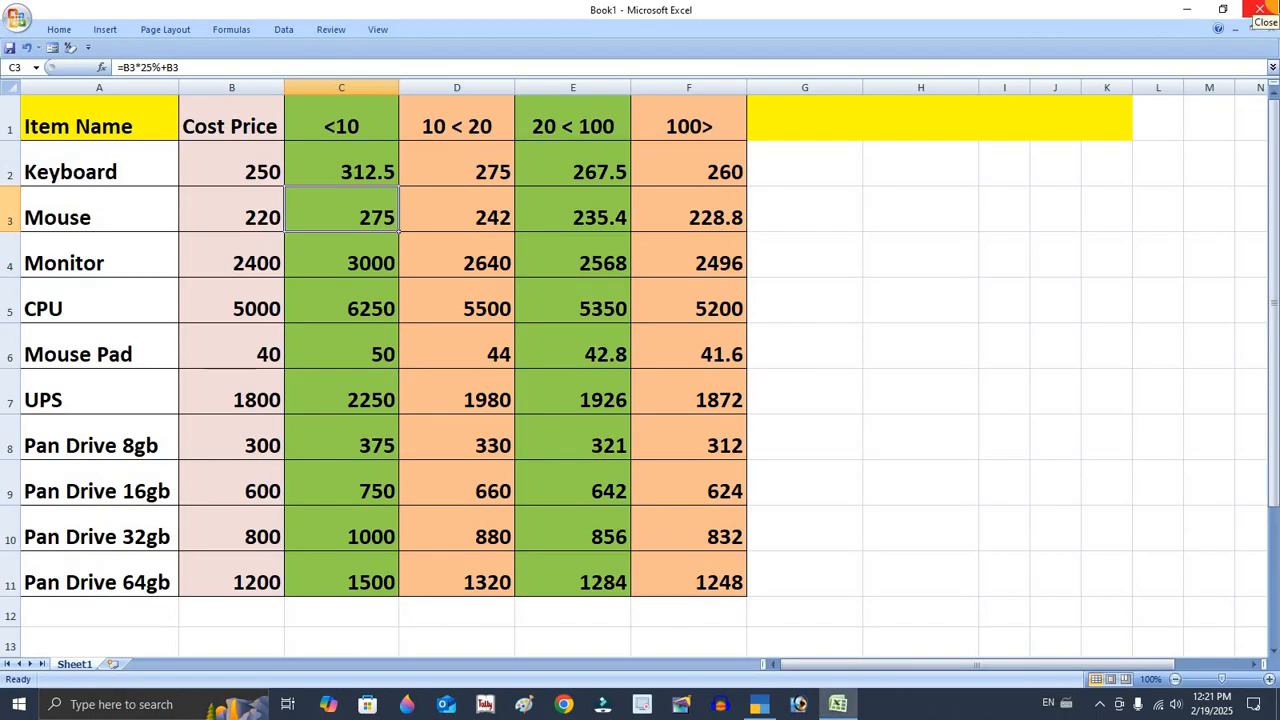
{"action": "key", "text": "alt+Tab"}
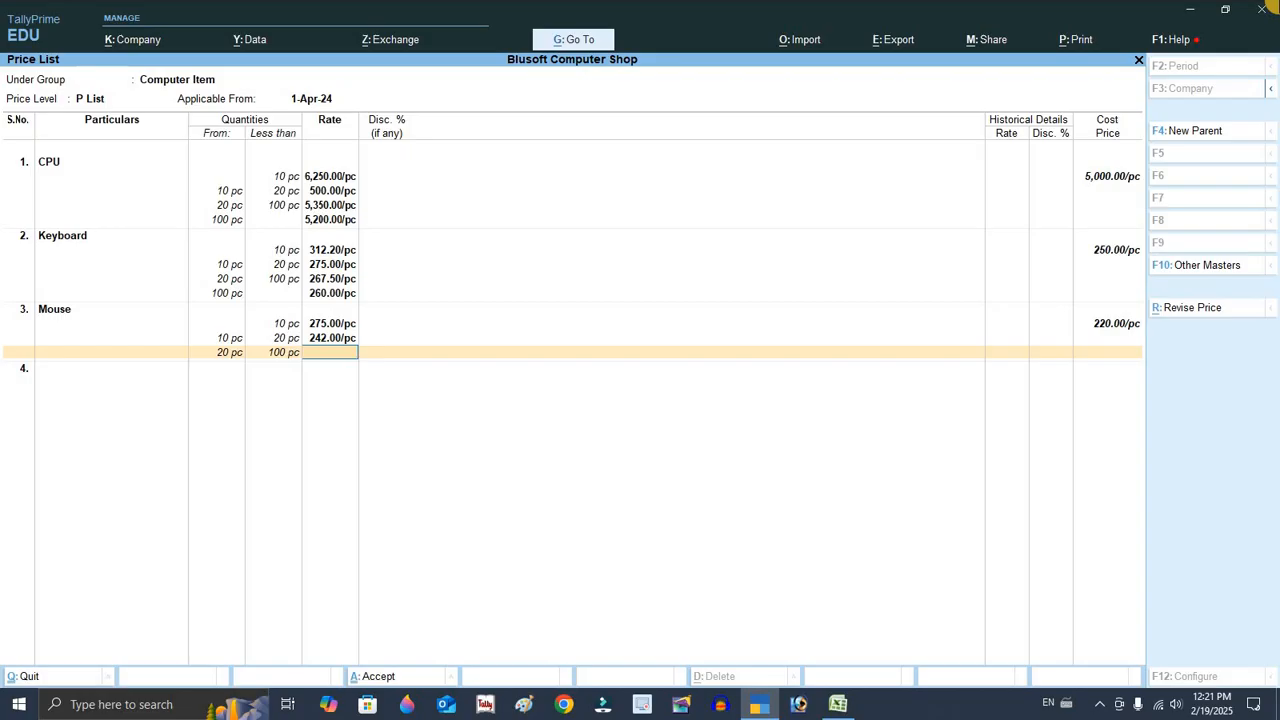
{"action": "type", "text": "235.4"}
{"action": "key", "text": "Return"}
{"action": "key", "text": "Return"}
{"action": "key", "text": "Return"}
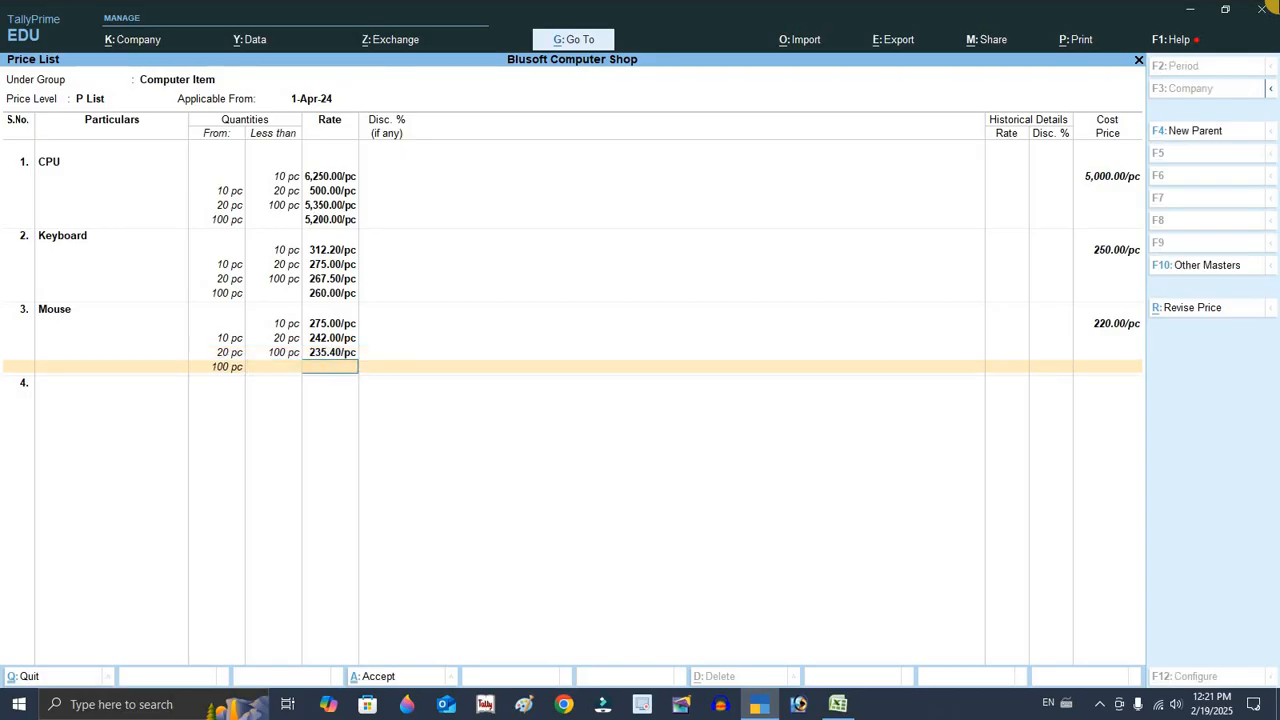
Step: Check the Mouse's 100> price in Excel and set its open-ended range from 100 pc to rate 228.80 in TallyPrime
{"action": "key", "text": "alt+Tab"}
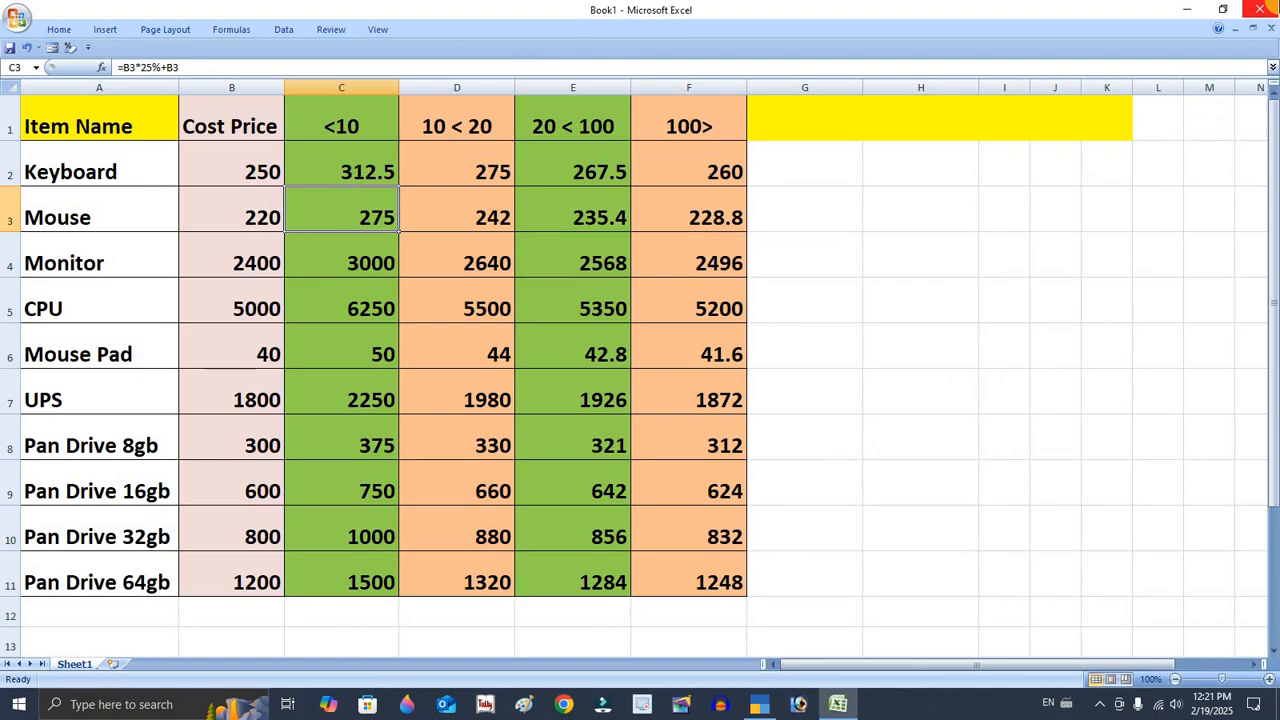
{"action": "key", "text": "alt+Tab"}
{"action": "type", "text": "228.8"}
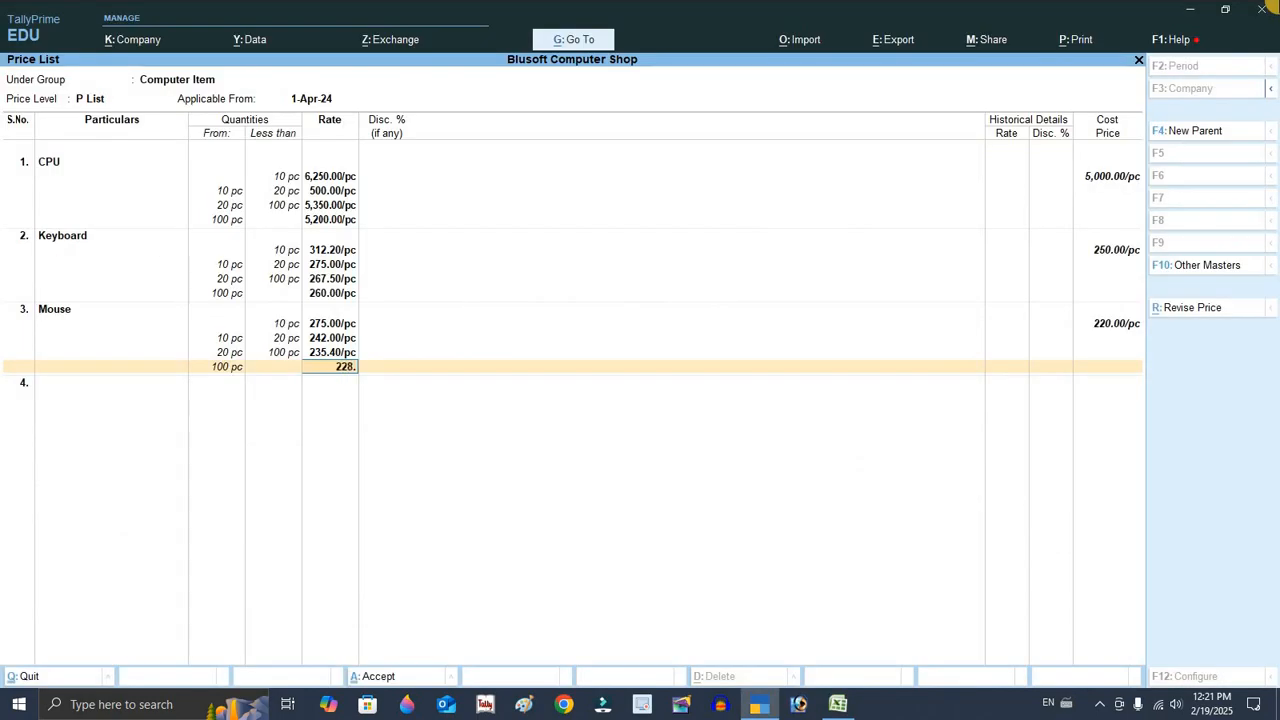
{"action": "key", "text": "Return"}
{"action": "key", "text": "Return"}
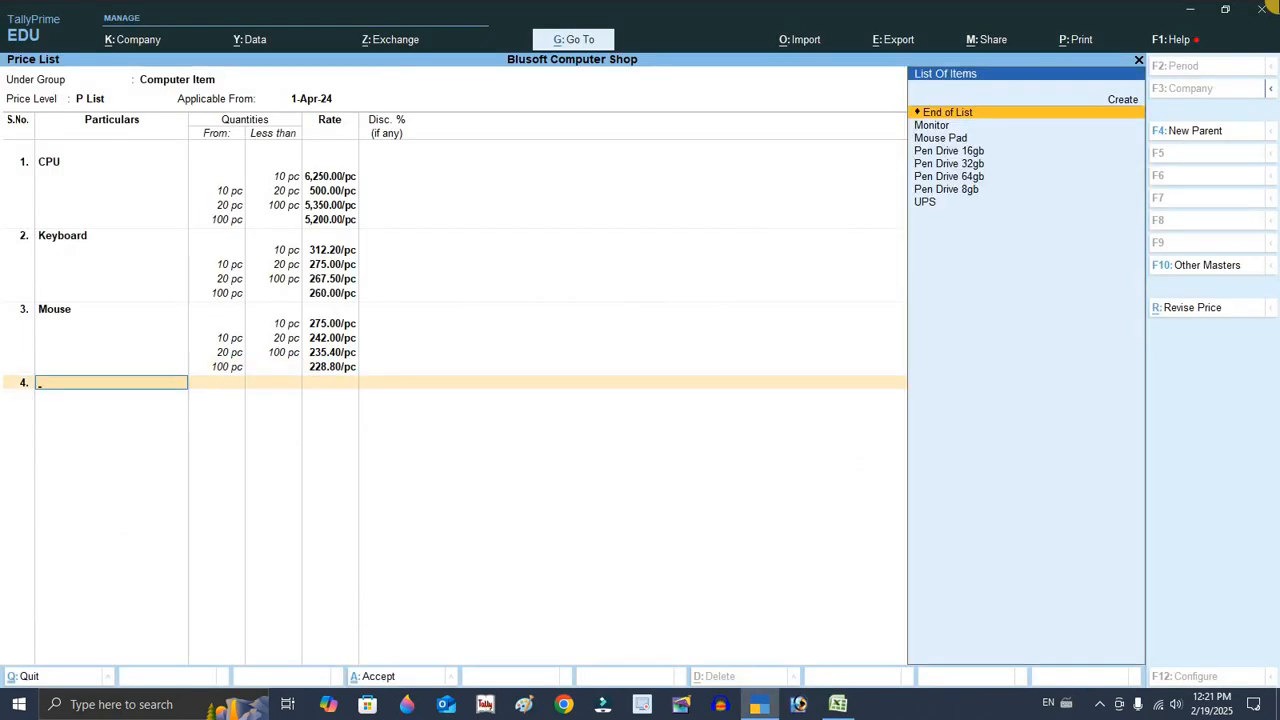
Step: End the item list, save the P List price list, and return to the Gateway of Tally
{"action": "key", "text": "Return"}
{"action": "key", "text": "Return"}
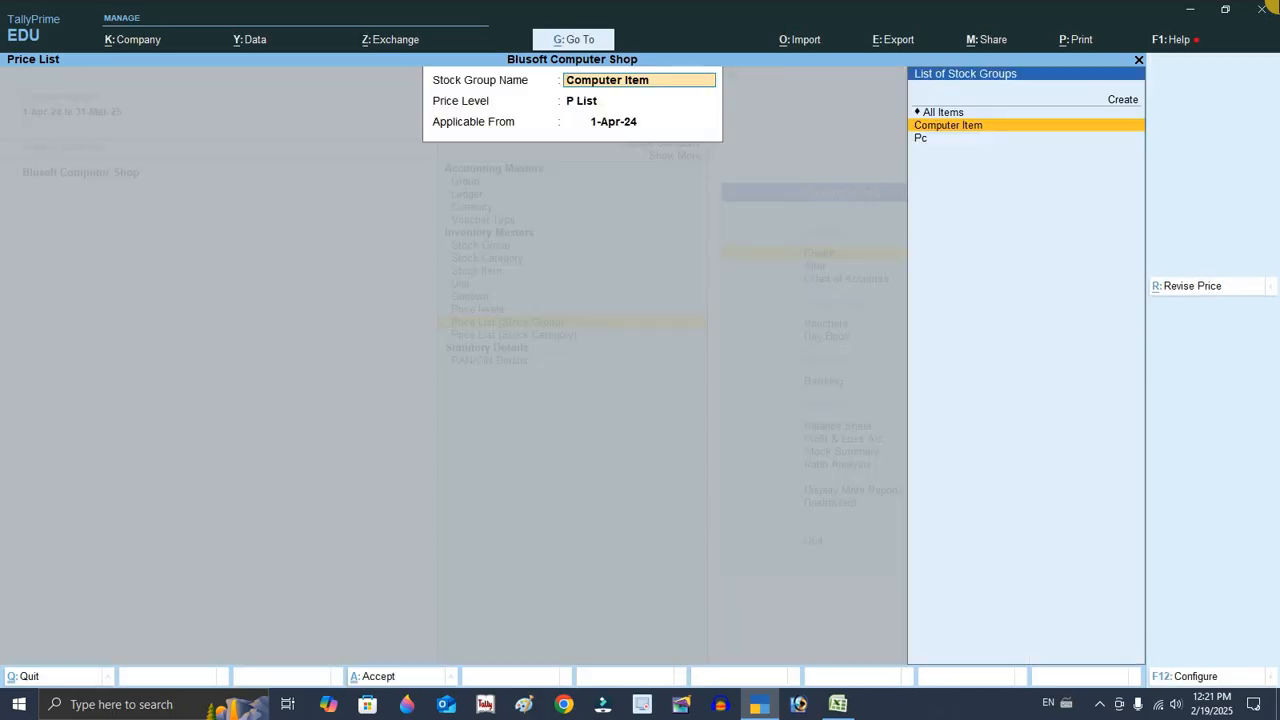
{"action": "key", "text": "Escape"}
{"action": "key", "text": "Escape"}
{"action": "key", "text": "Escape"}
{"action": "key", "text": "Escape"}
{"action": "key", "text": "Escape"}
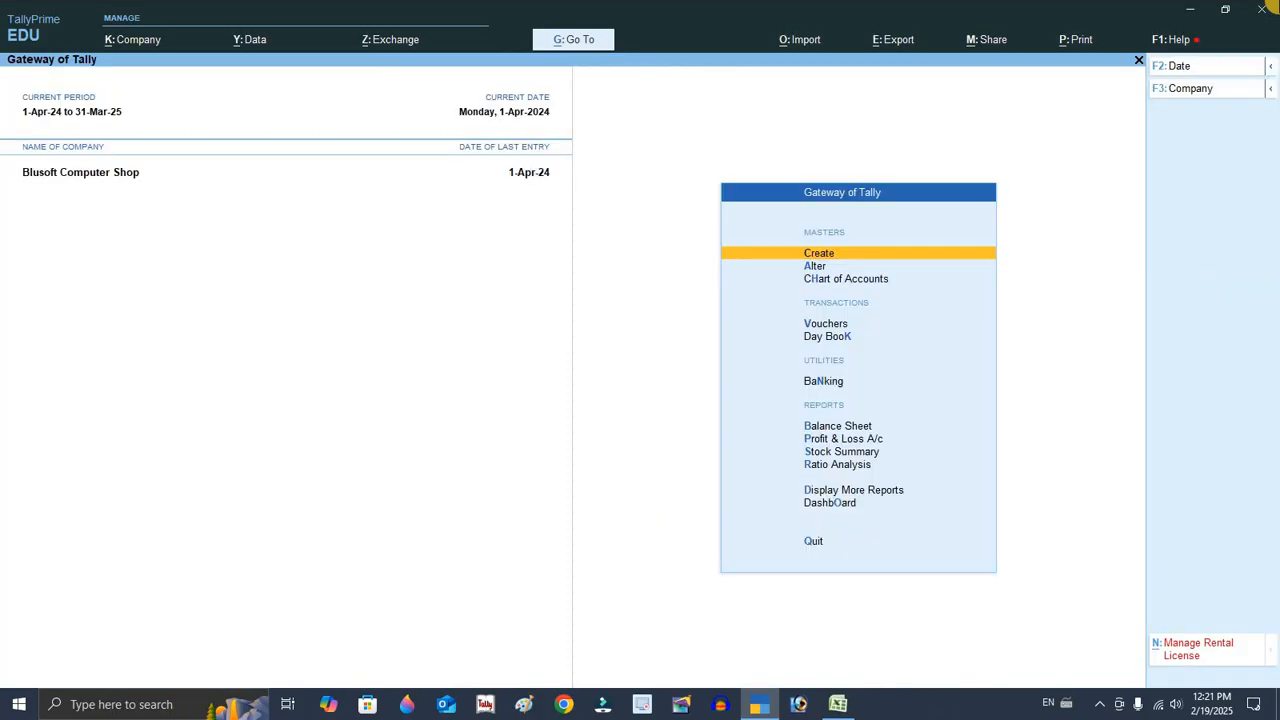
Step: Start a sales voucher with Cash as the party account, accepting blank dispatch details and the default party details
{"action": "key", "text": "v"}
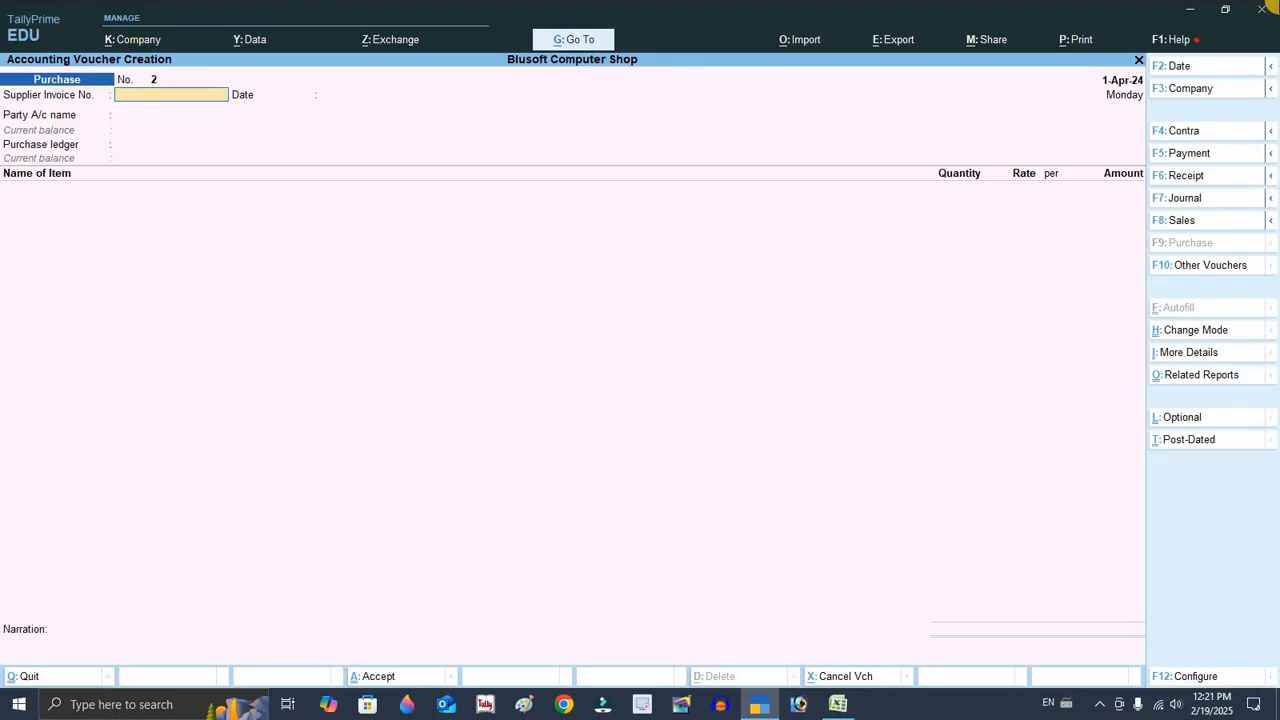
{"action": "key", "text": "F8"}
{"action": "key", "text": "space"}
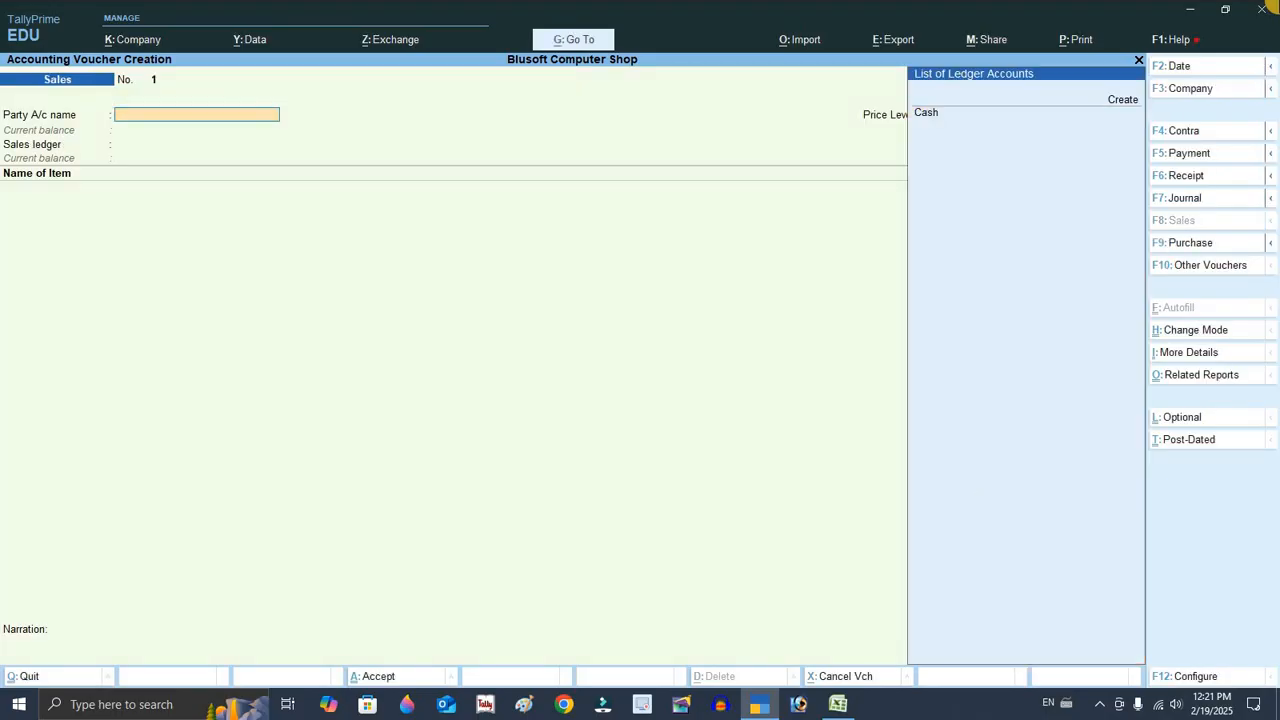
{"action": "key", "text": "Return"}
{"action": "key", "text": "Down"}
{"action": "key", "text": "Up"}
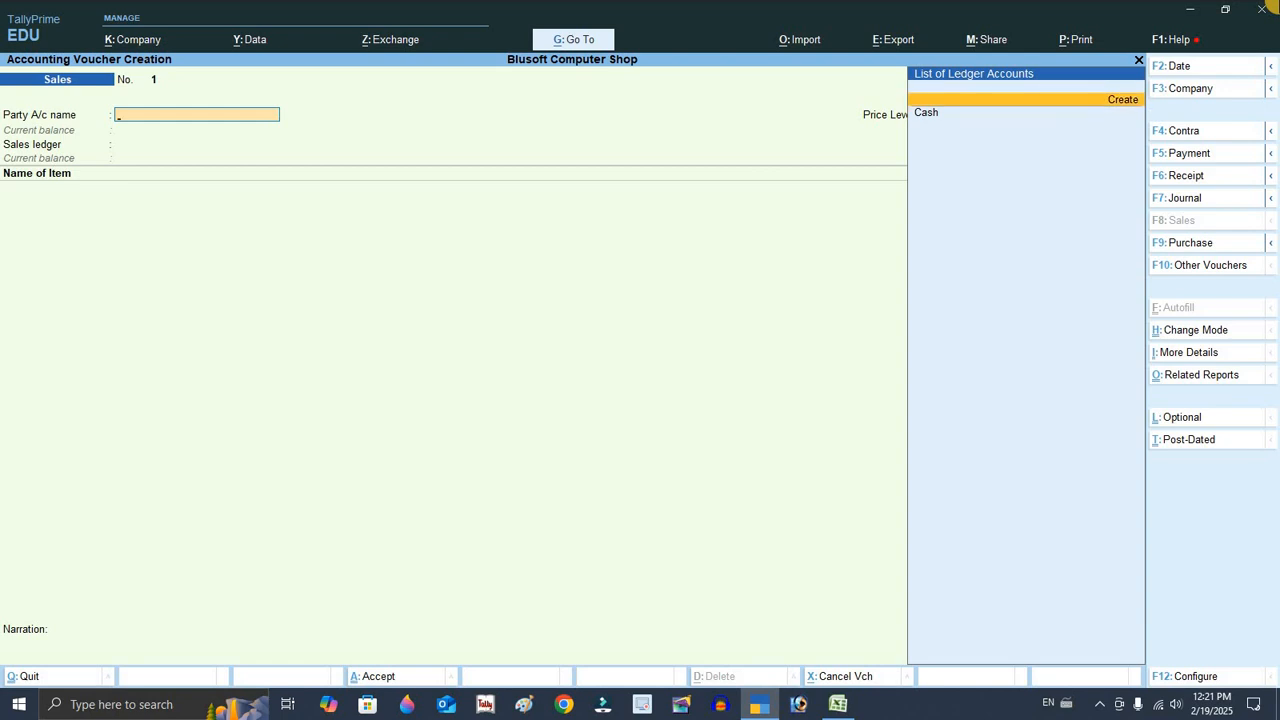
{"action": "key", "text": "Down"}
{"action": "key", "text": "Return"}
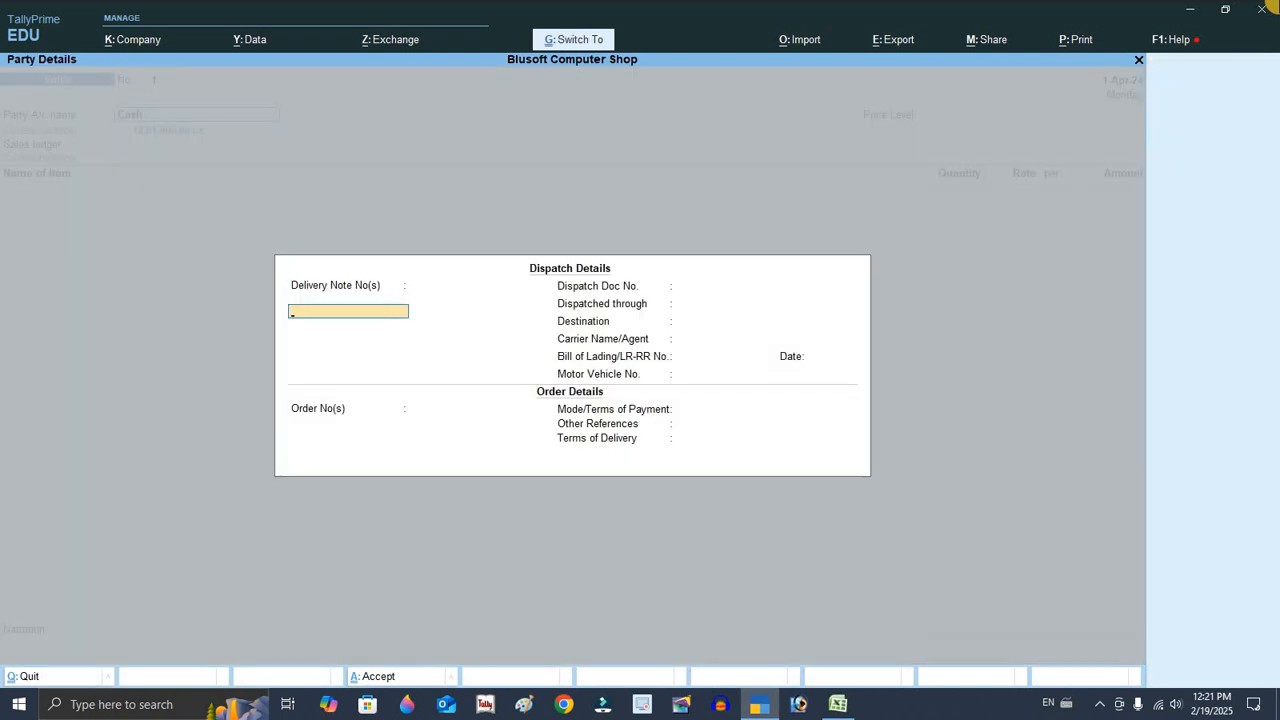
{"action": "key", "text": "ctrl+a"}
{"action": "key", "text": "ctrl+a"}
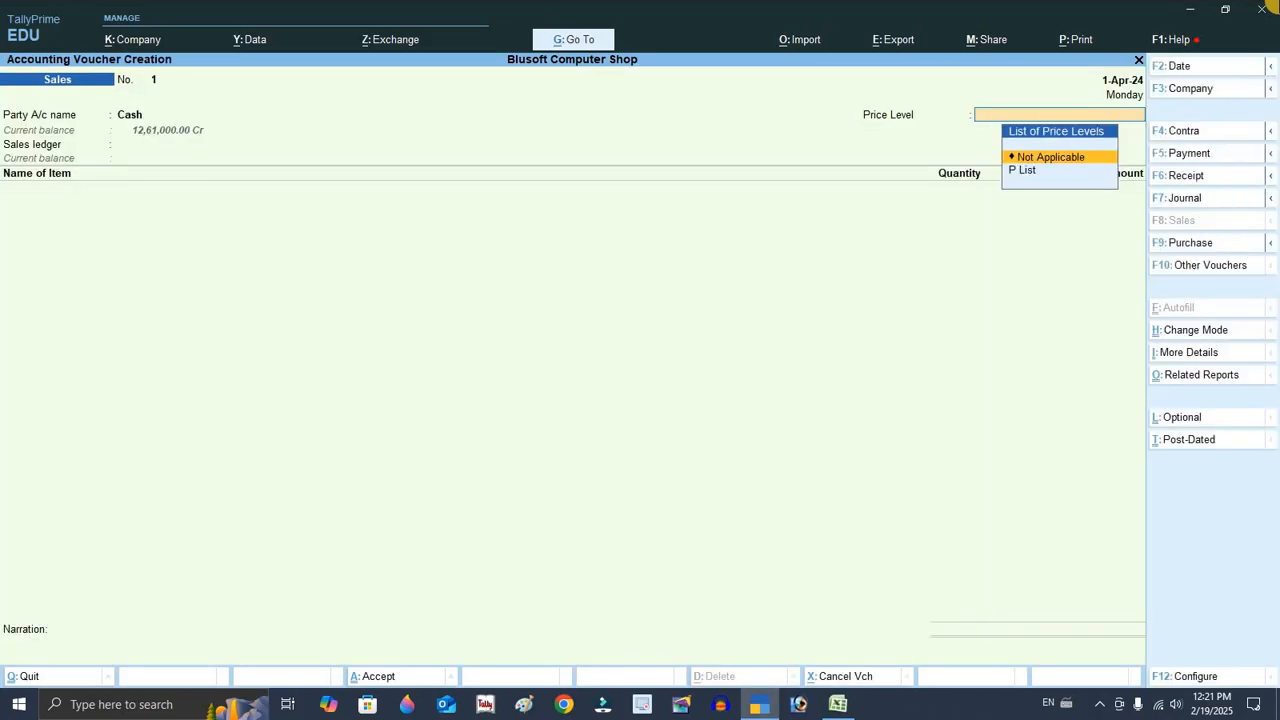
Step: Apply the P List price level to the sales voucher and choose Sales A/c as the sales ledger
{"action": "key", "text": "Down"}
{"action": "key", "text": "Return"}
{"action": "key", "text": "Return"}
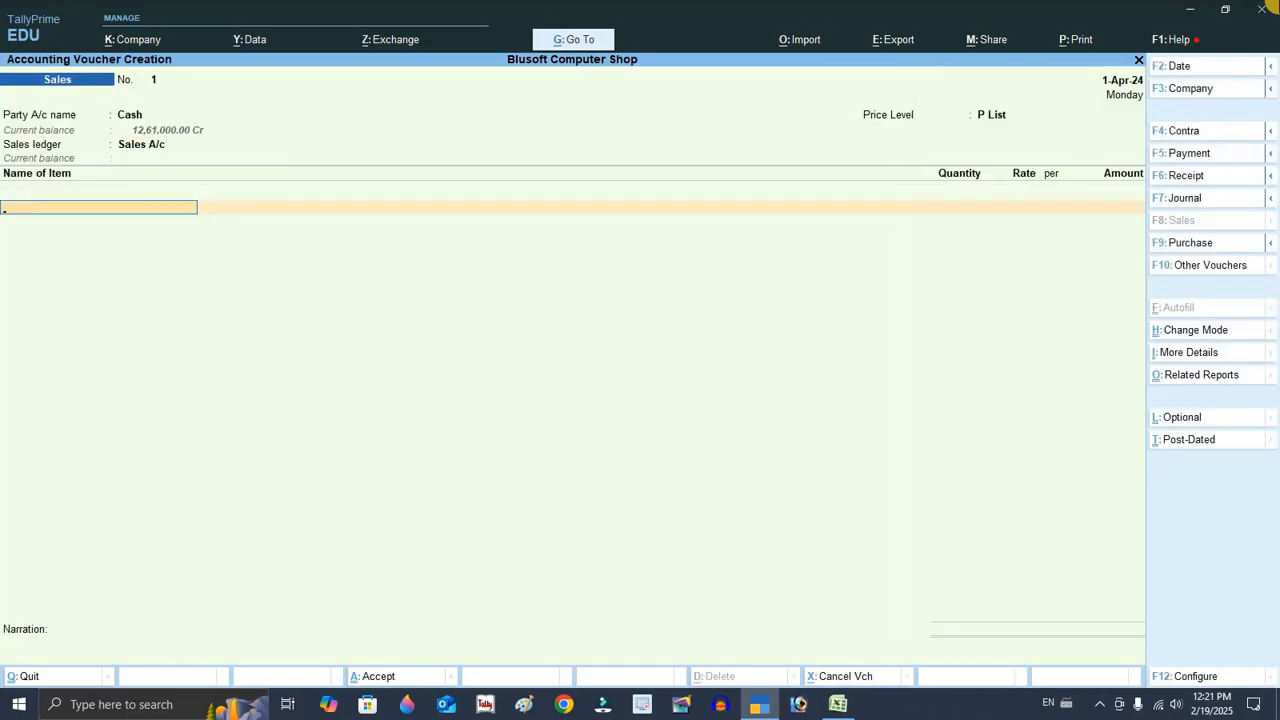
Step: Add CPU to the sales voucher with a quantity of 1 pc, accepting the price-list rate
{"action": "type", "text": "C"}
{"action": "key", "text": "Return"}
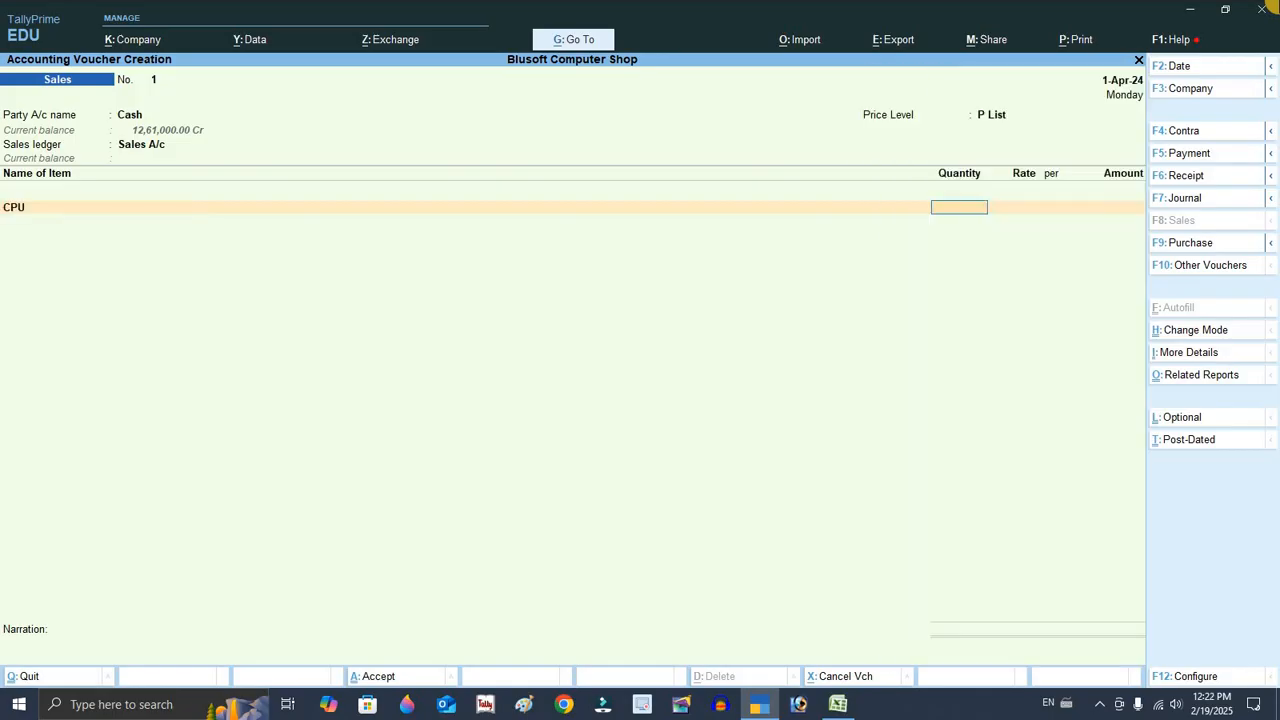
{"action": "type", "text": "1"}
{"action": "key", "text": "Return"}
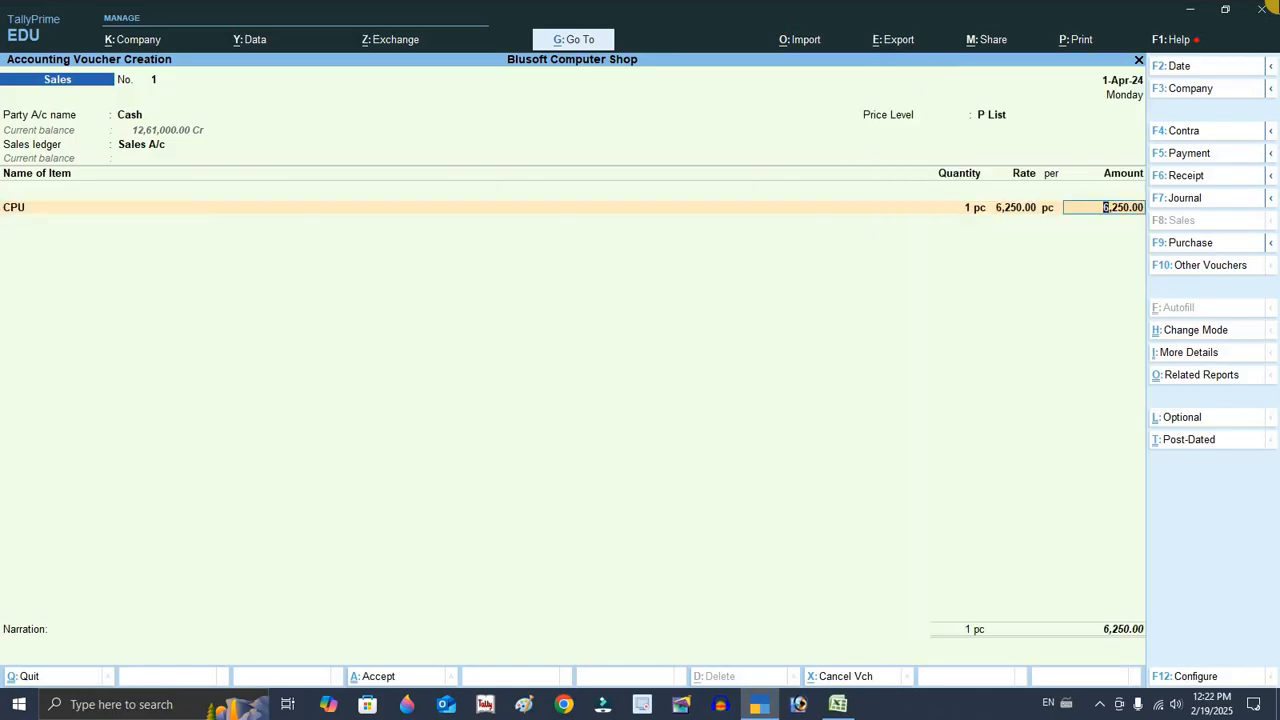
Step: Change the CPU quantity in the sales voucher to 11 pc and accept the price-list rate
{"action": "key", "text": "BackSpace"}
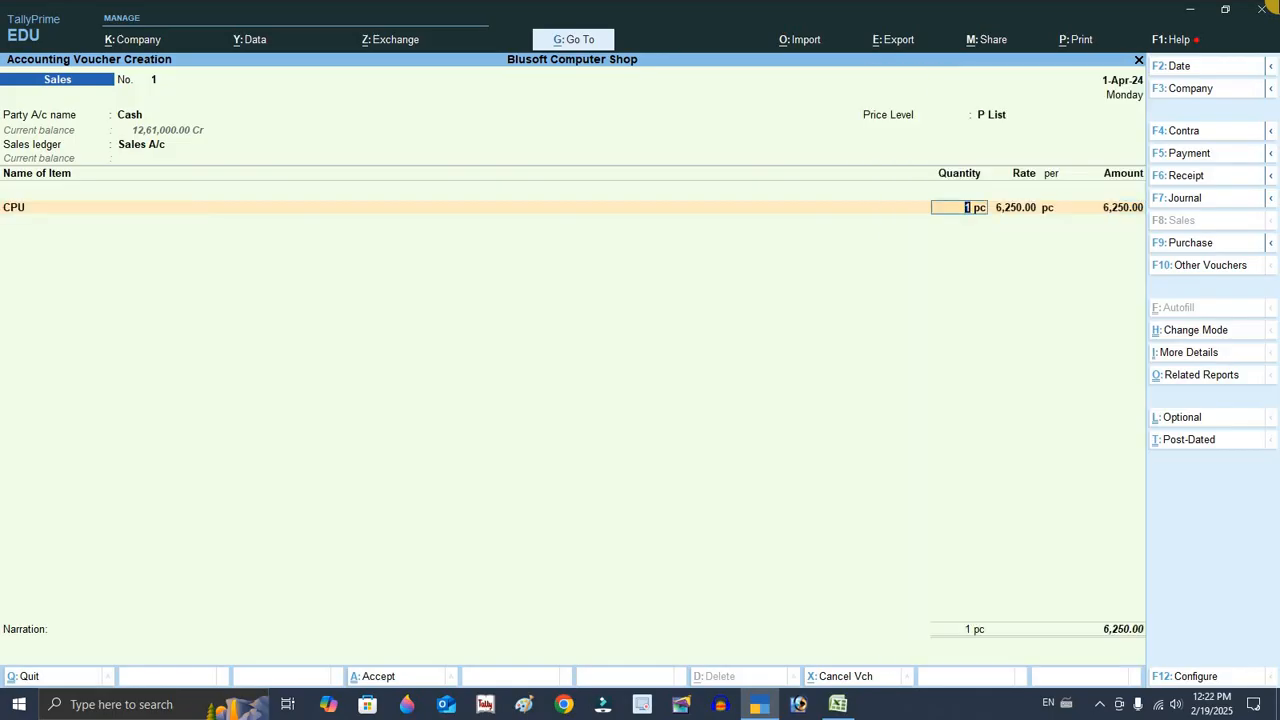
{"action": "type", "text": "11"}
{"action": "key", "text": "Return"}
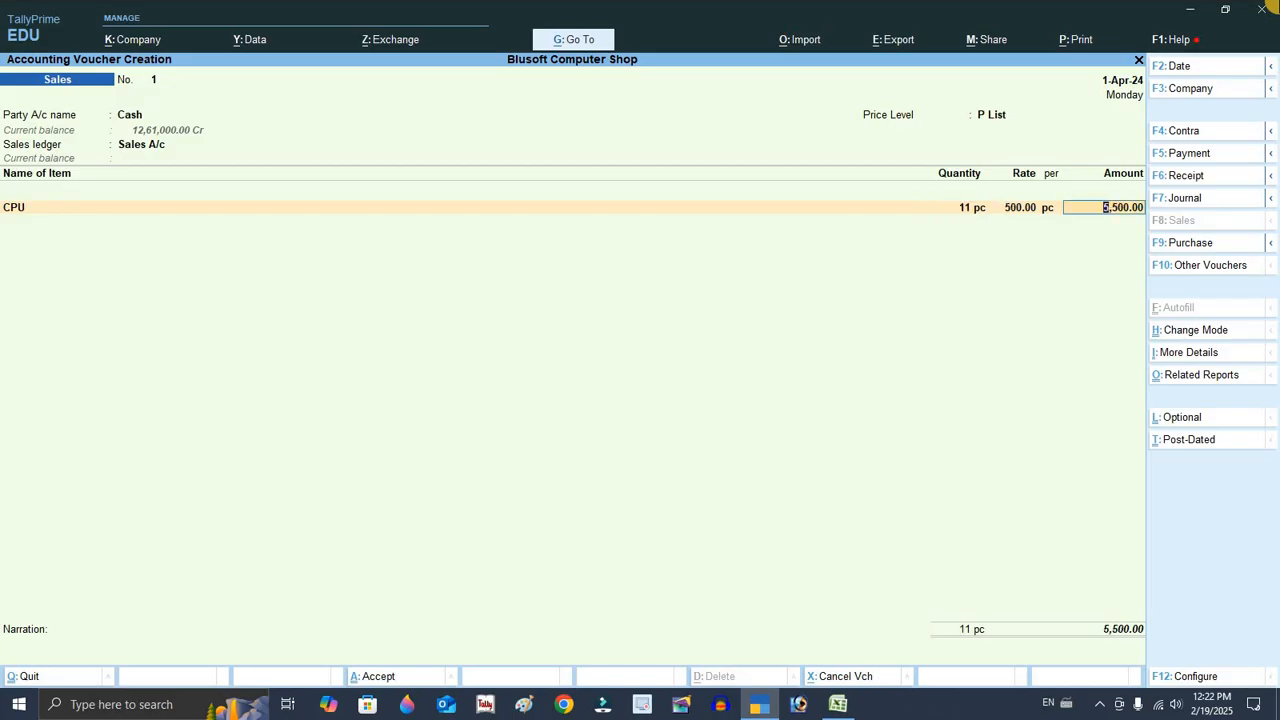
Step: Change the CPU quantity in the sales voucher to 50 pc and accept the price-list rate and amount
{"action": "key", "text": "BackSpace"}
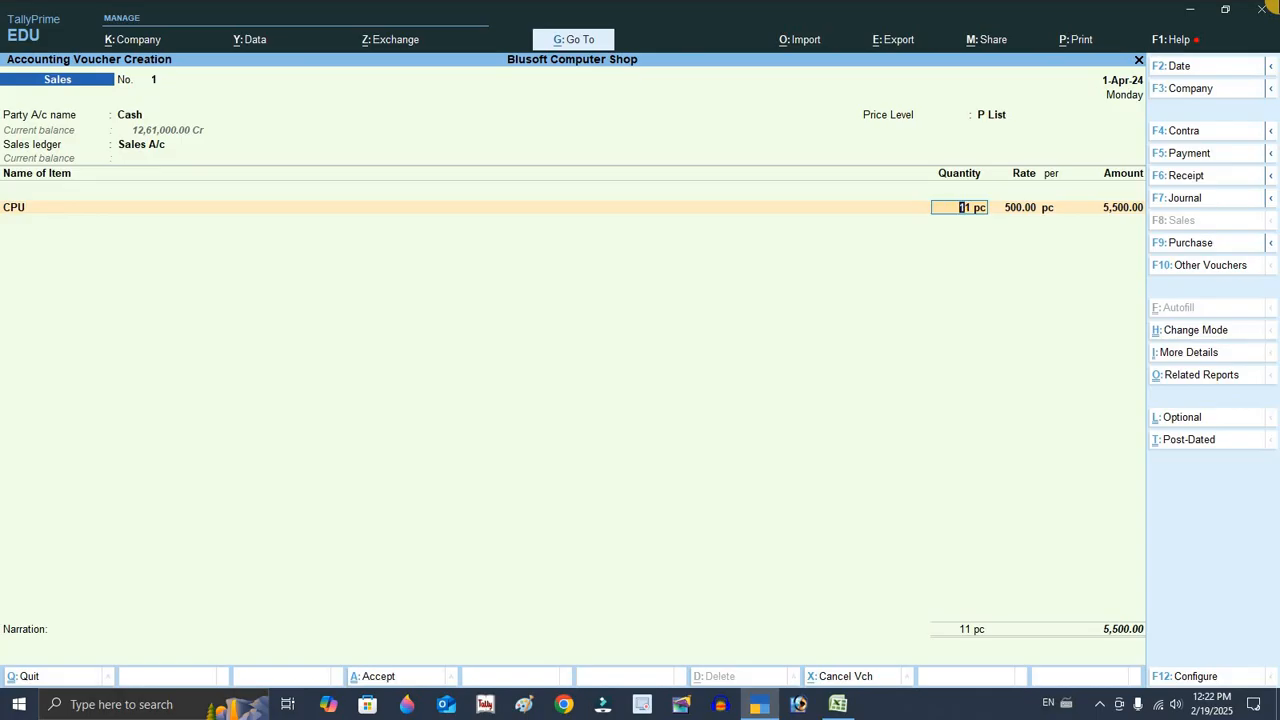
{"action": "type", "text": "50"}
{"action": "key", "text": "Return"}
{"action": "key", "text": "Return"}
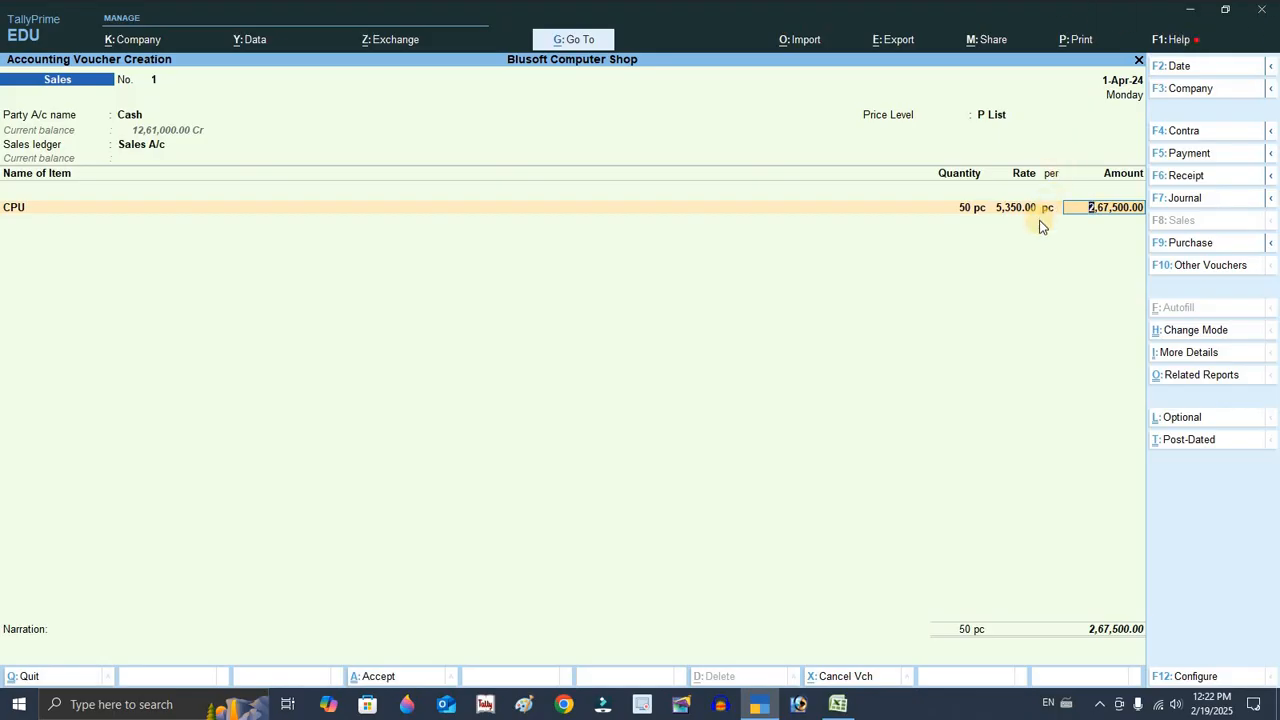
{"action": "key", "text": "Return"}
Step: Add Keyboard as the second item in the sales voucher with a quantity of 1 pc at the price-list rate
{"action": "type", "text": "K"}
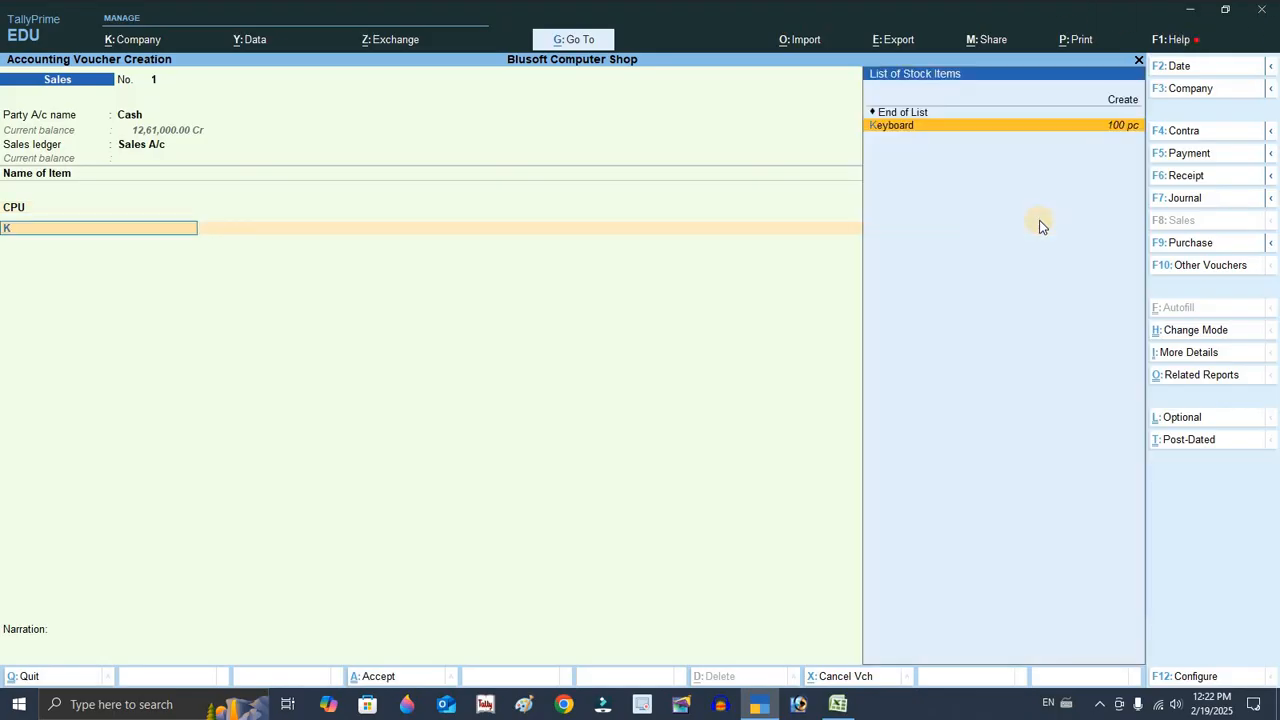
{"action": "key", "text": "Return"}
{"action": "type", "text": "1"}
{"action": "key", "text": "Return"}
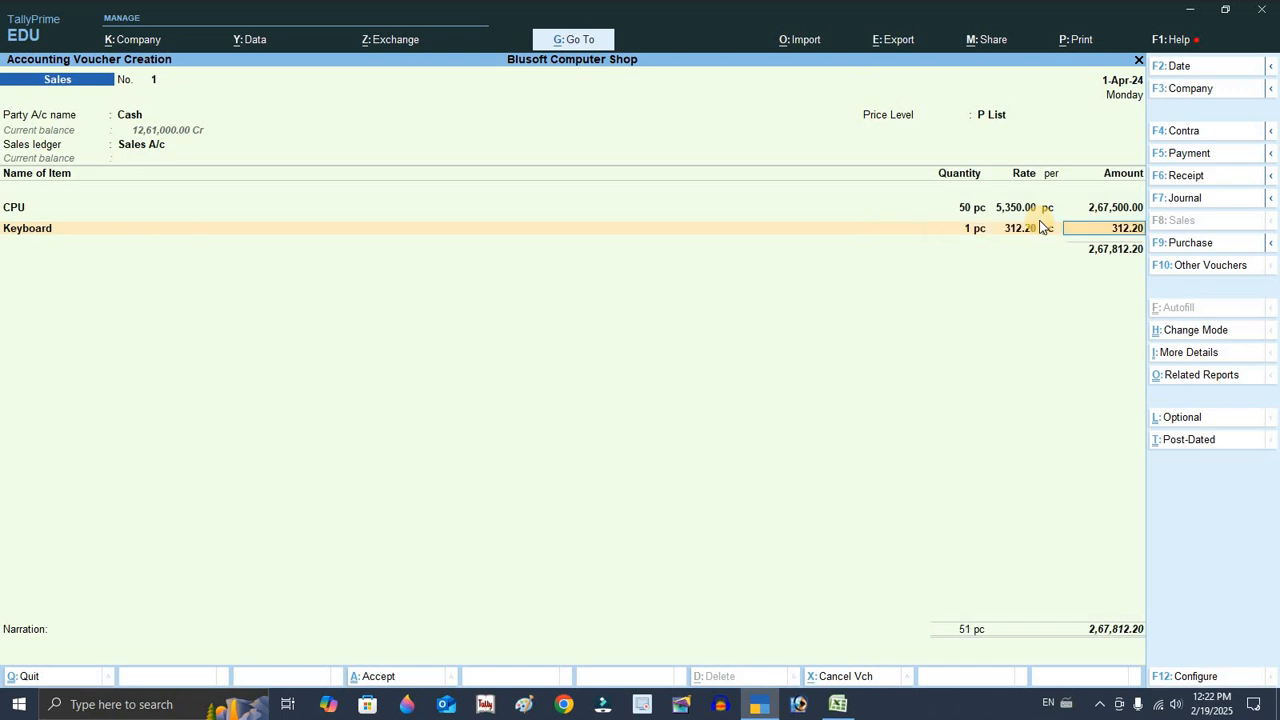
Step: Test the Keyboard's price-list rates in the sales voucher with quantities of 12 pc and 51 pc
{"action": "key", "text": "shift+Tab"}
{"action": "type", "text": "12"}
{"action": "key", "text": "Return"}
{"action": "key", "text": "shift+Tab"}
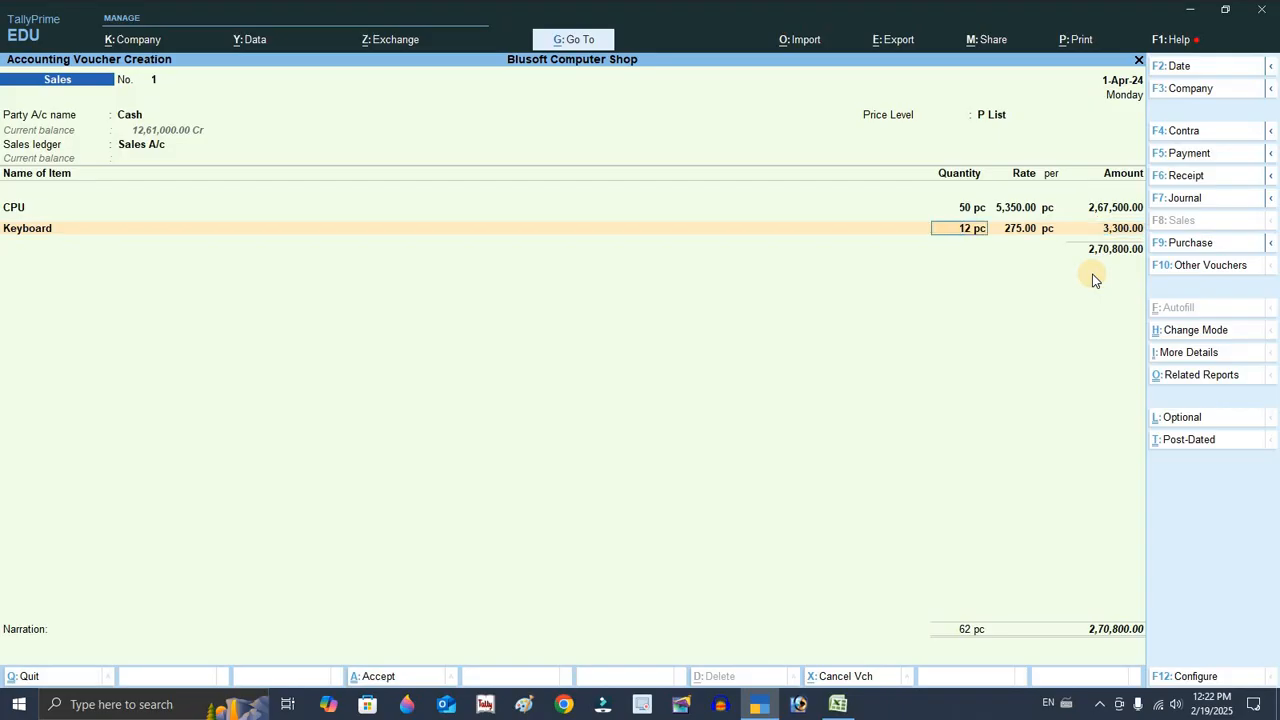
{"action": "type", "text": "51"}
{"action": "key", "text": "Return"}
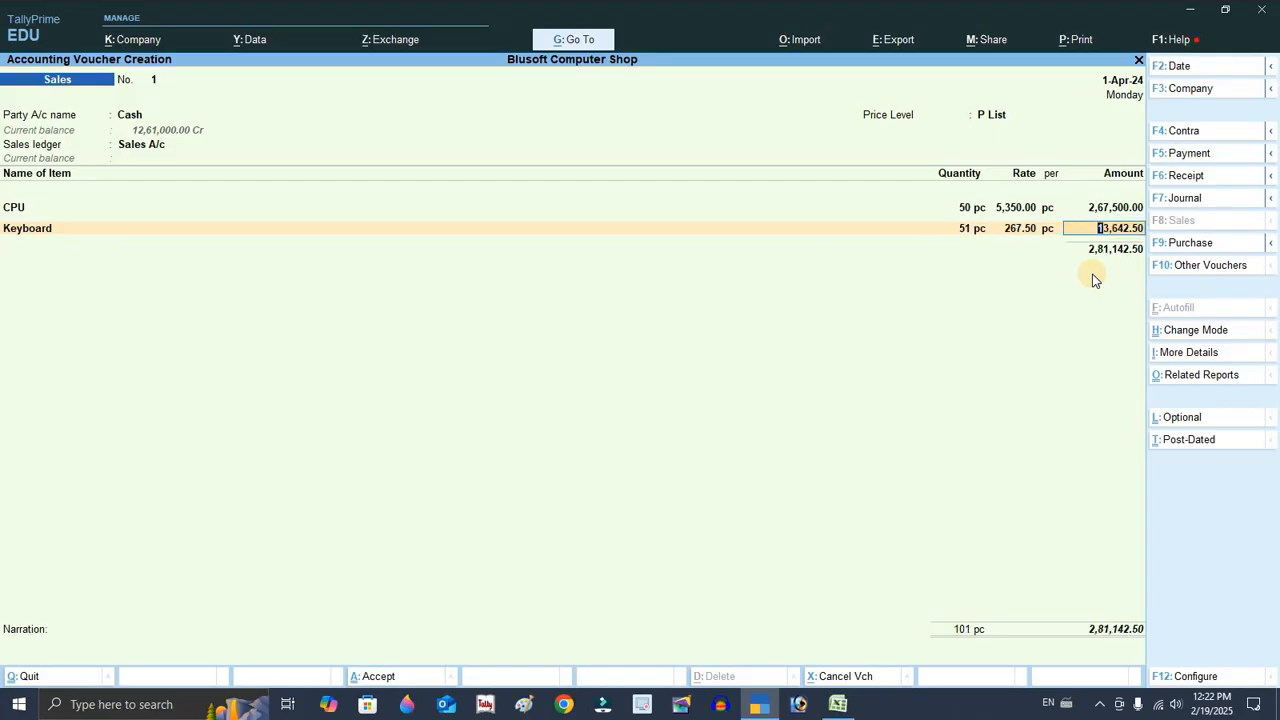
Step: Set the Keyboard quantity to 100 pc and accept the line with its price-list rate
{"action": "key", "text": "shift+Tab"}
{"action": "type", "text": "100"}
{"action": "key", "text": "Return"}
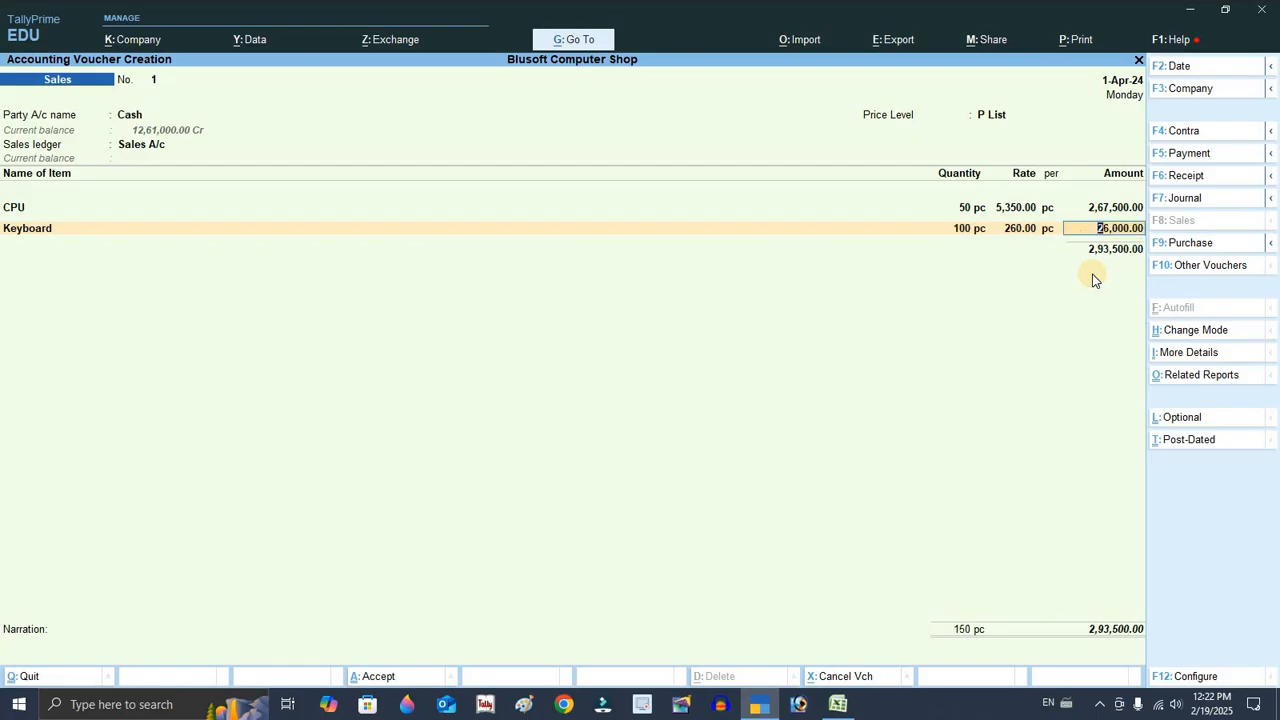
{"action": "key", "text": "Return"}
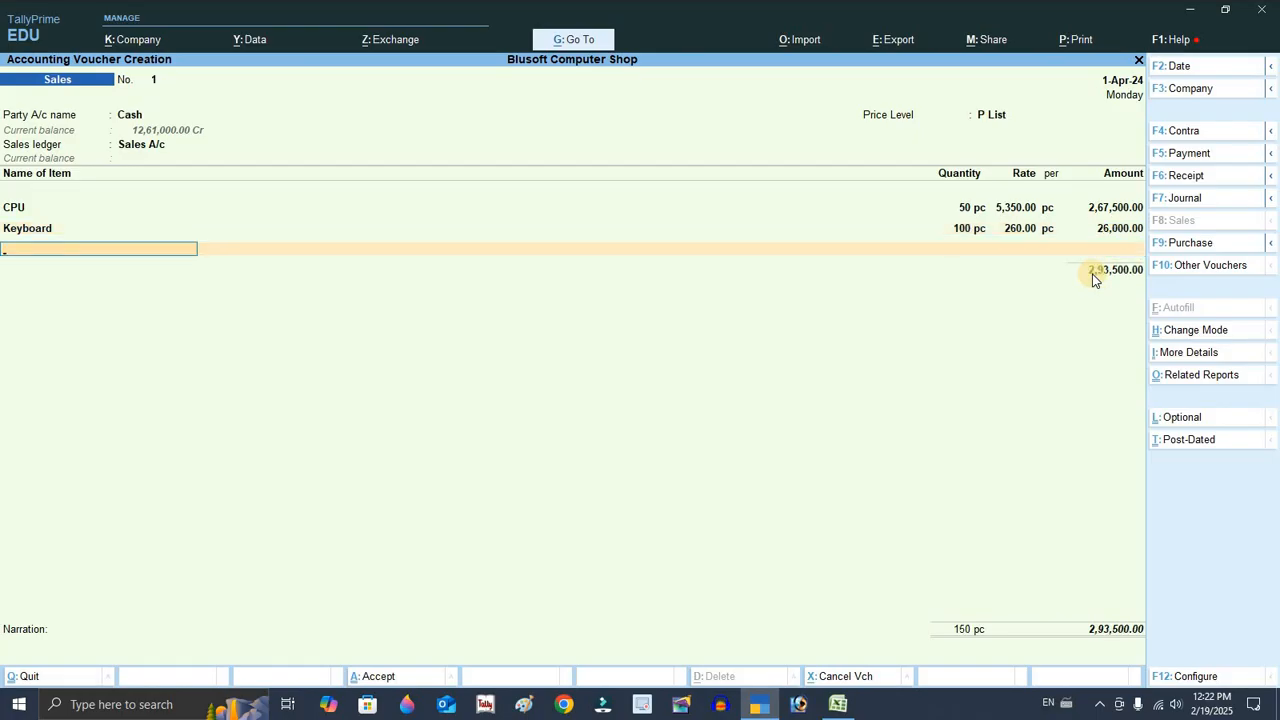
Step: Add Mouse as the third item in the sales voucher with a quantity of 1 pc at the price-list rate
{"action": "key", "text": "Down"}
{"action": "key", "text": "Down"}
{"action": "key", "text": "Down"}
{"action": "key", "text": "Down"}
{"action": "key", "text": "Return"}
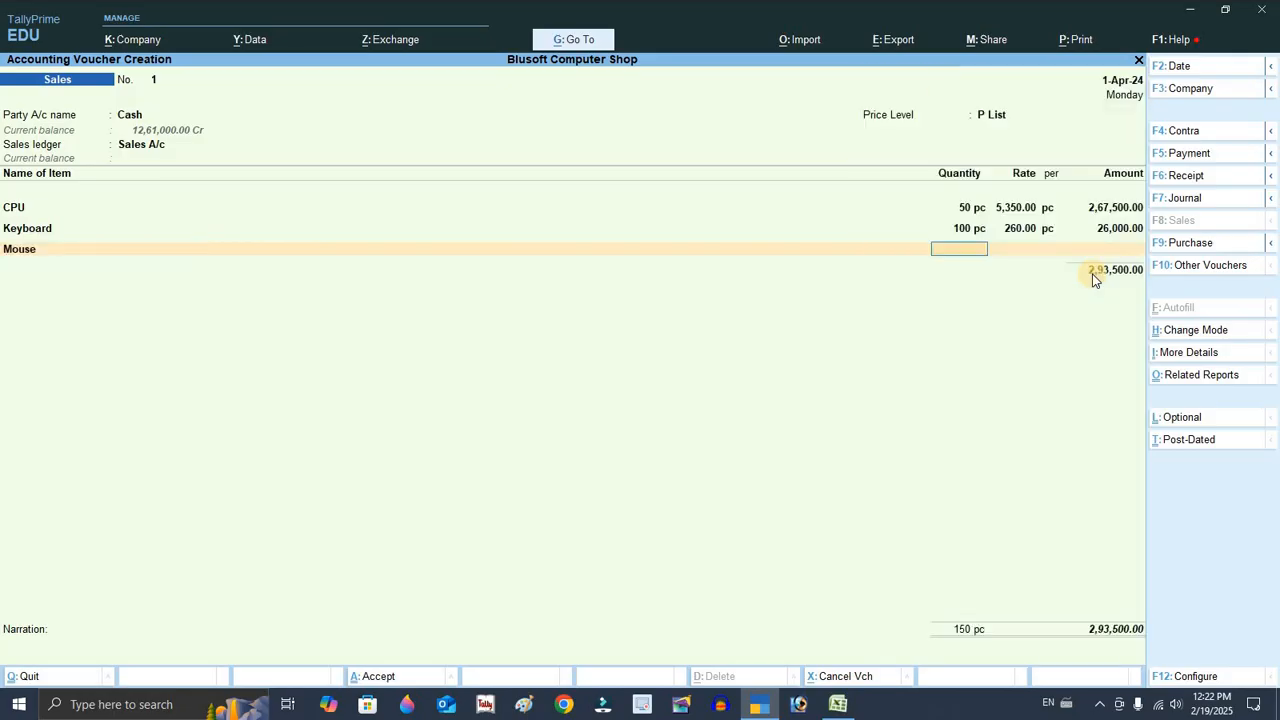
{"action": "type", "text": "1"}
{"action": "key", "text": "Return"}
Step: Test the Mouse's price-list rates in the sales voucher with quantities of 15 pc and 50 pc
{"action": "key", "text": "BackSpace"}
{"action": "type", "text": "15"}
{"action": "key", "text": "Return"}
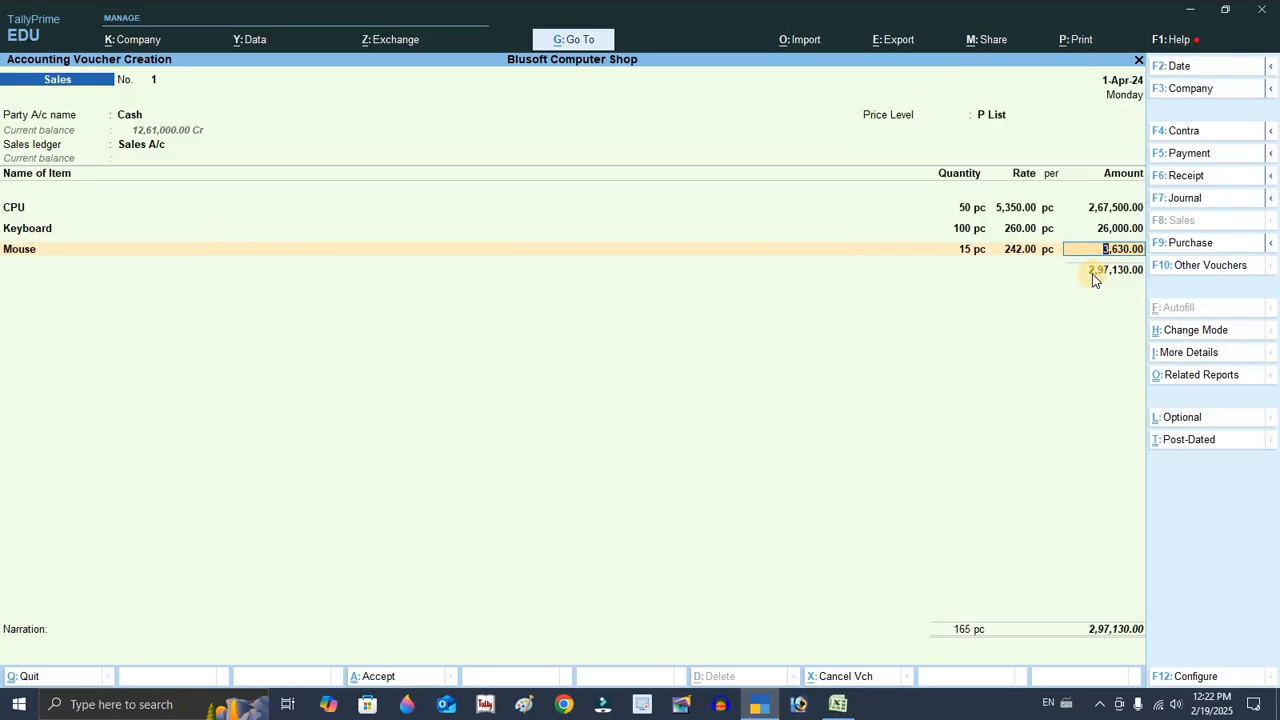
{"action": "key", "text": "BackSpace"}
{"action": "type", "text": "50"}
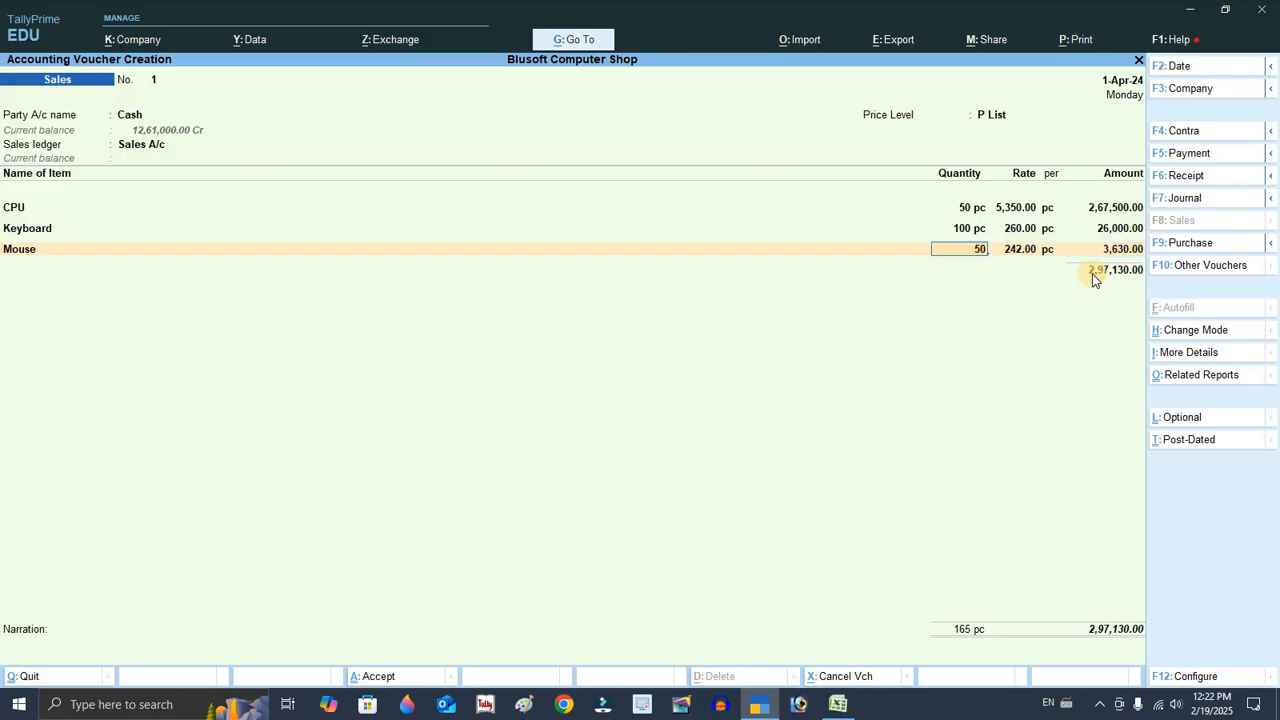
{"action": "key", "text": "Return"}
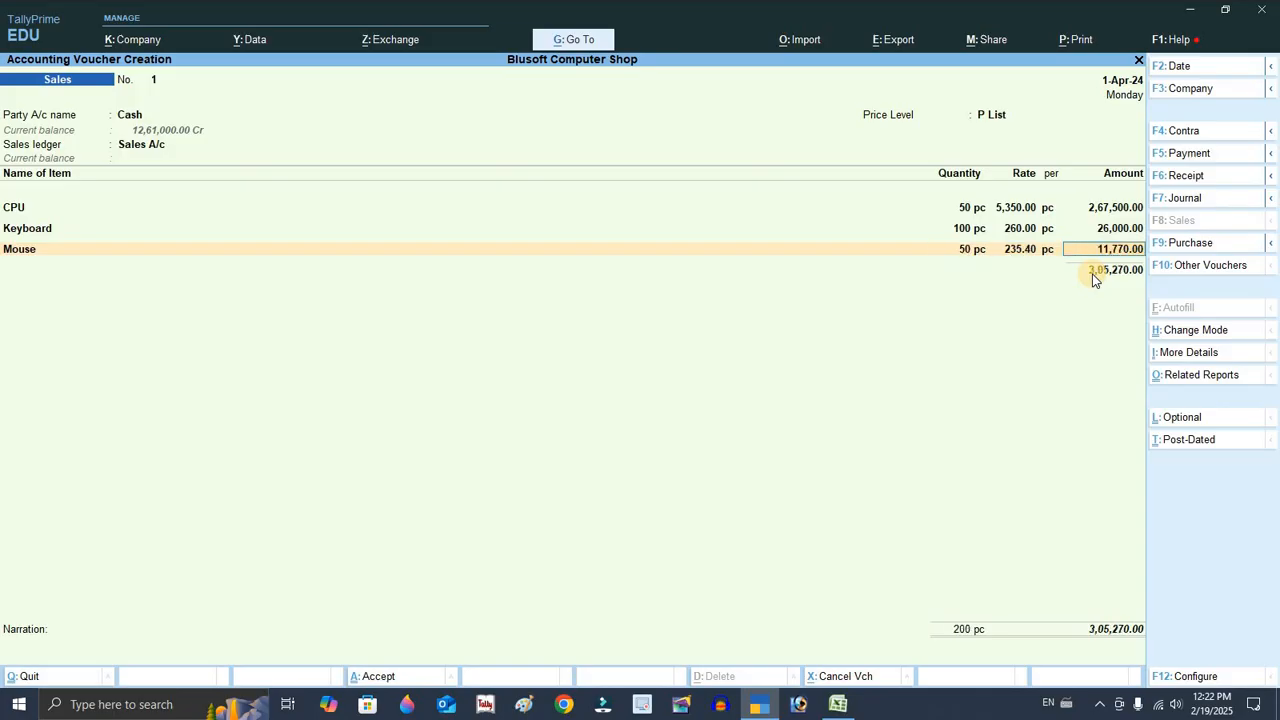
Step: Set the Mouse quantity to 100 pc and accept its price-list rate
{"action": "key", "text": "BackSpace"}
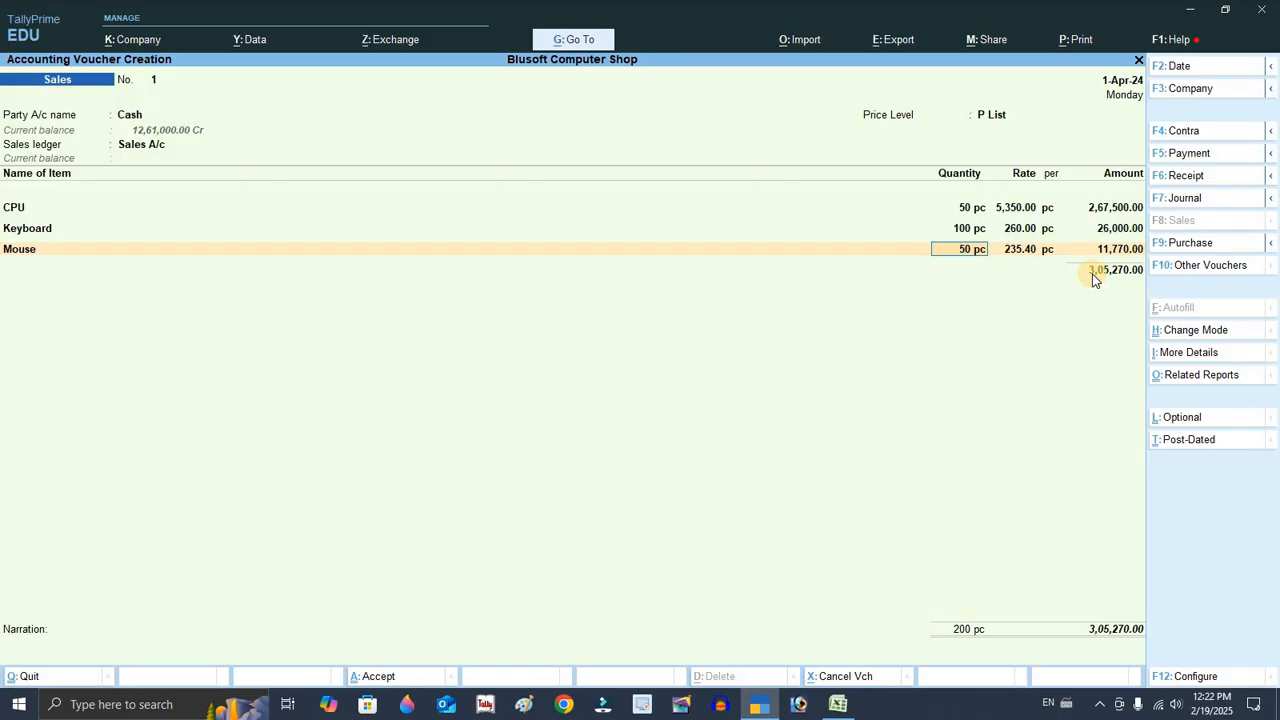
{"action": "type", "text": "100"}
{"action": "key", "text": "Return"}
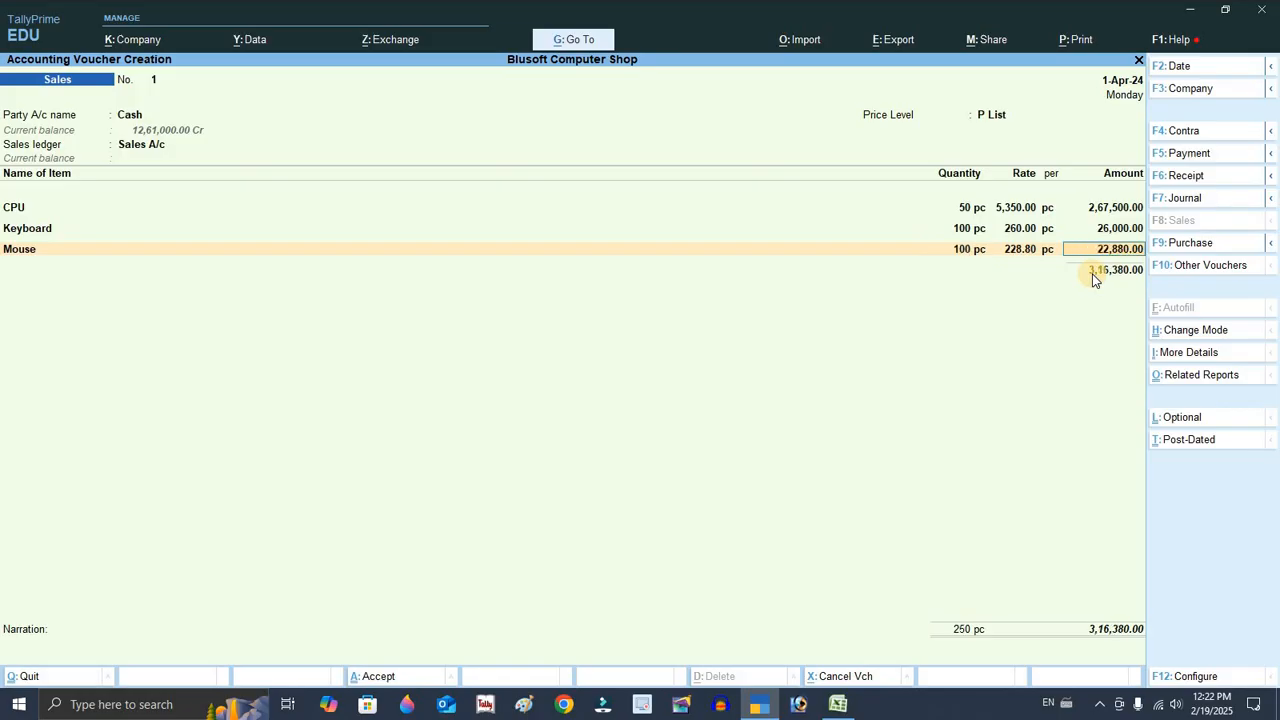
Step: Go back to the Keyboard line, and switch to the Book1 price sheet in Excel to compare the quantity-based rates
{"action": "key", "text": "BackSpace"}
{"action": "key", "text": "BackSpace"}
{"action": "key", "text": "BackSpace"}
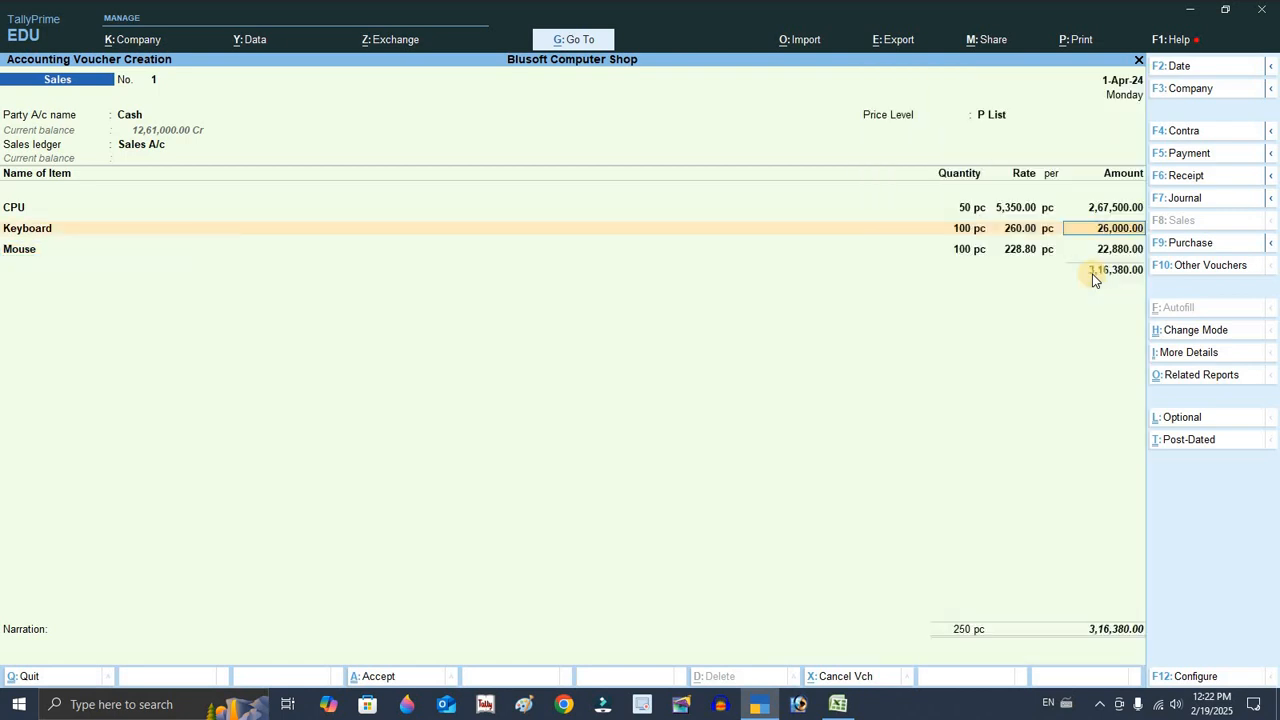
{"action": "key", "text": "alt+Tab"}
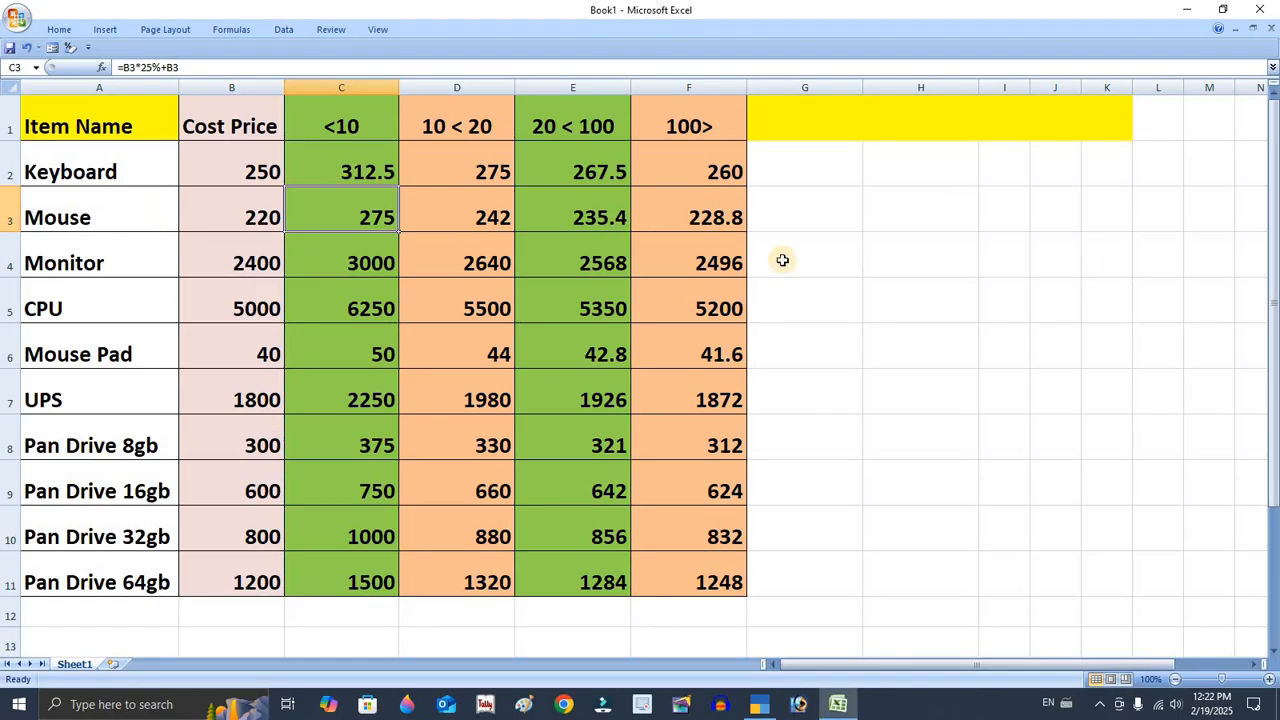